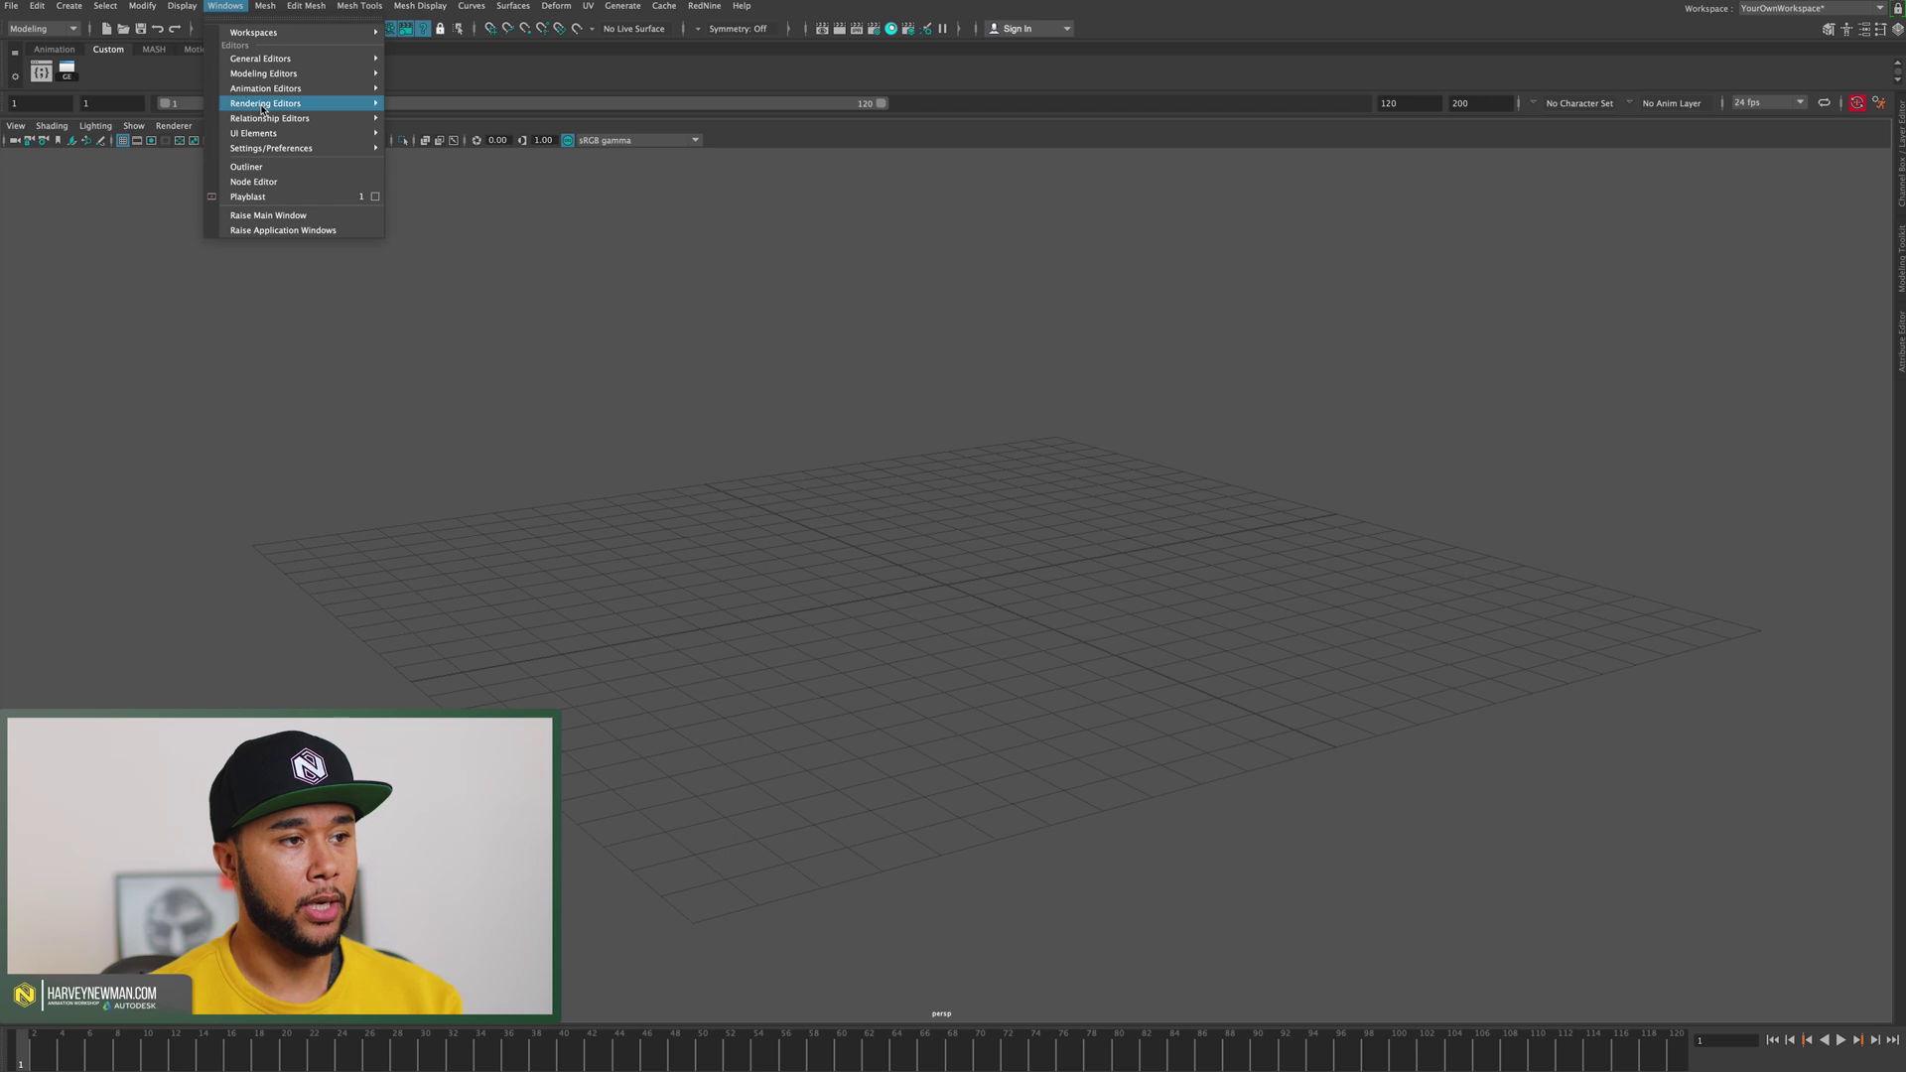
Step: Open the Graph Editor in its own window
{"action": "mouse_move", "coordinate": [323, 93]}
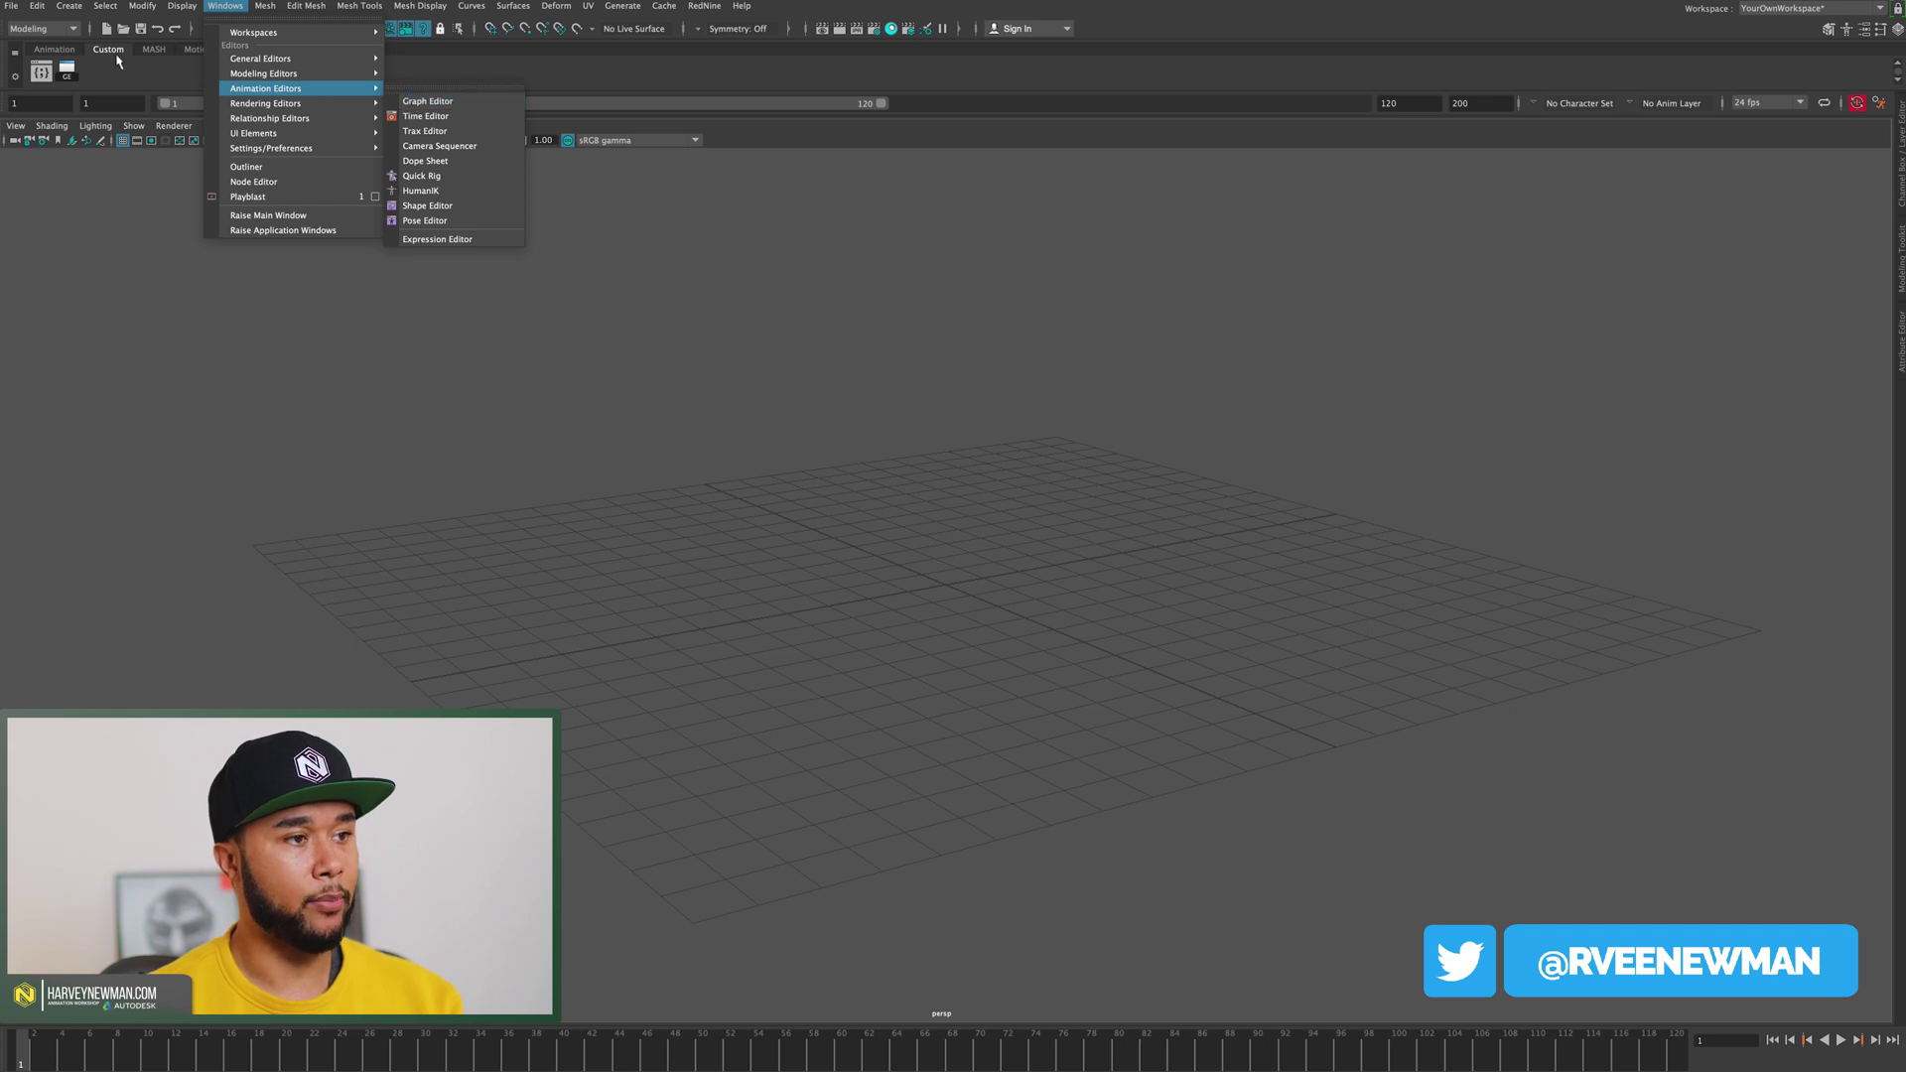
{"action": "left_click", "coordinate": [61, 73]}
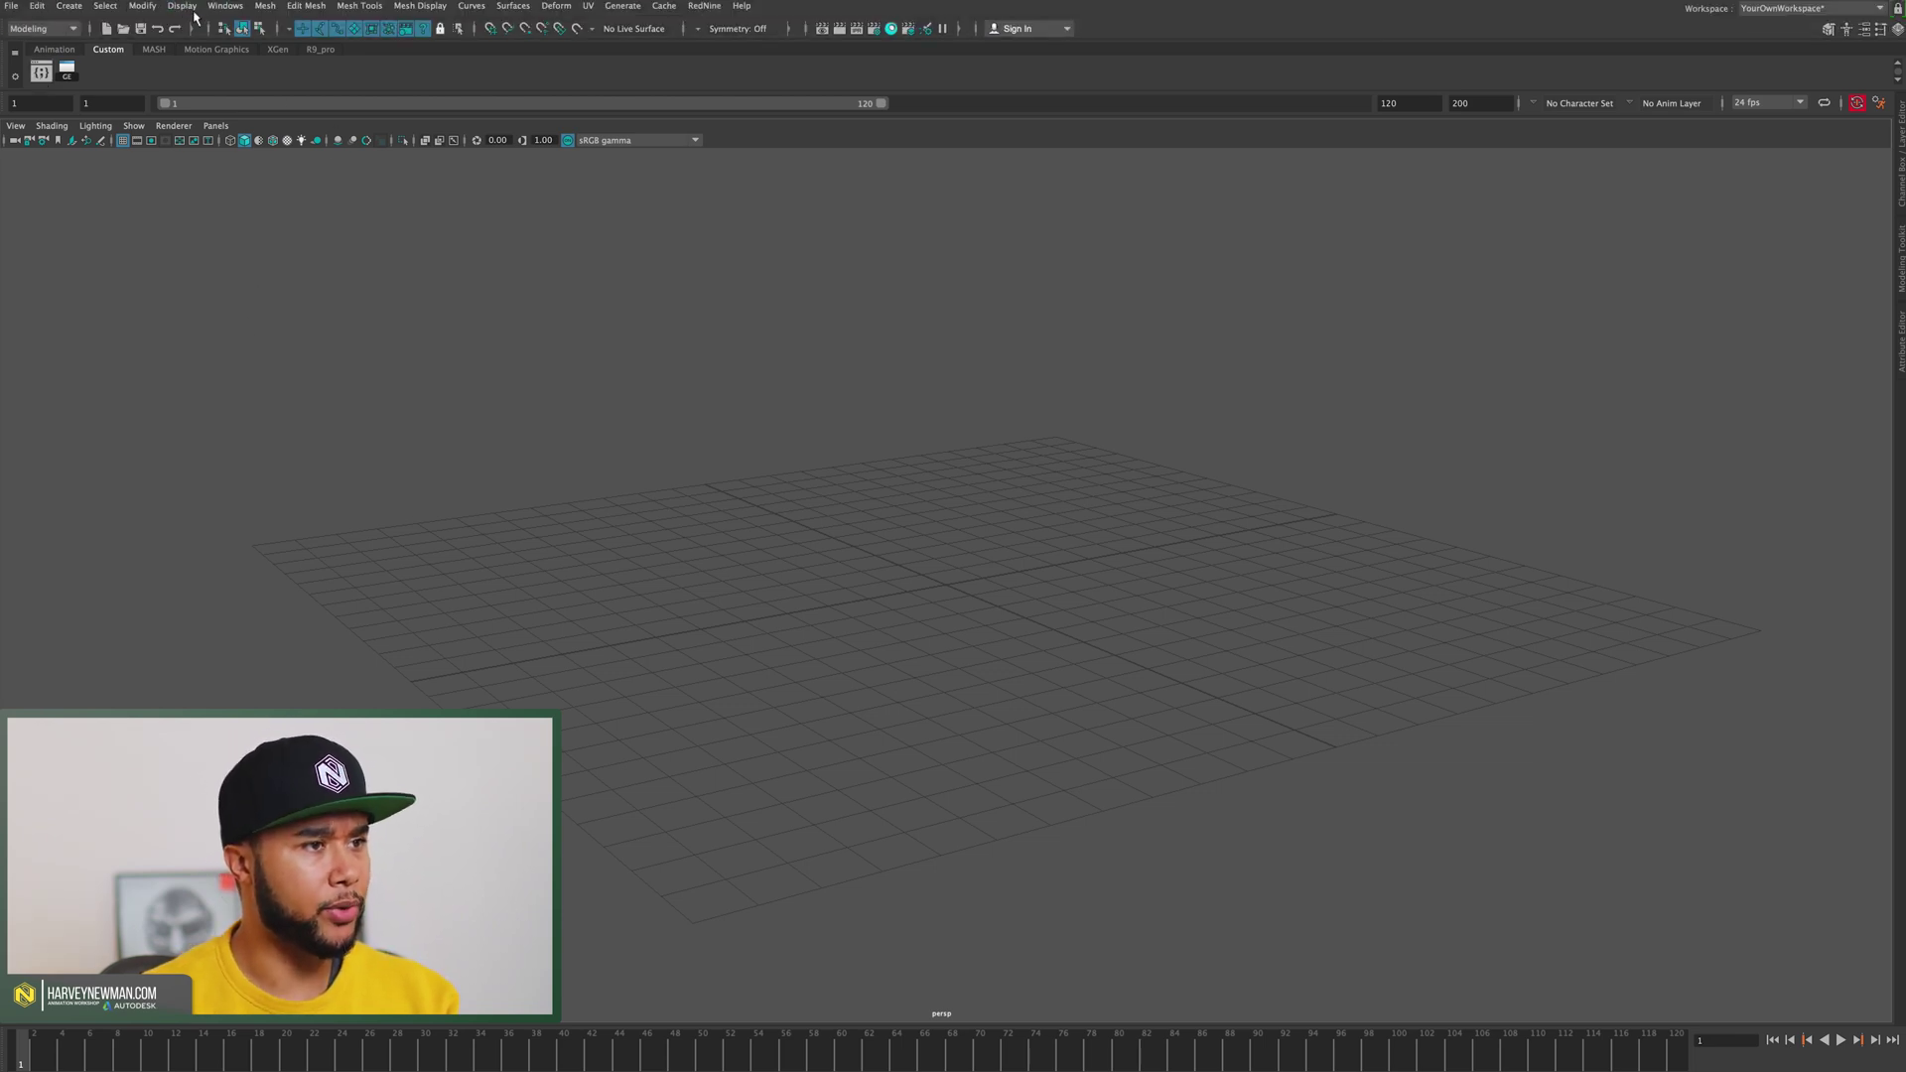
{"action": "left_click", "coordinate": [225, 6]}
{"action": "mouse_move", "coordinate": [257, 91]}
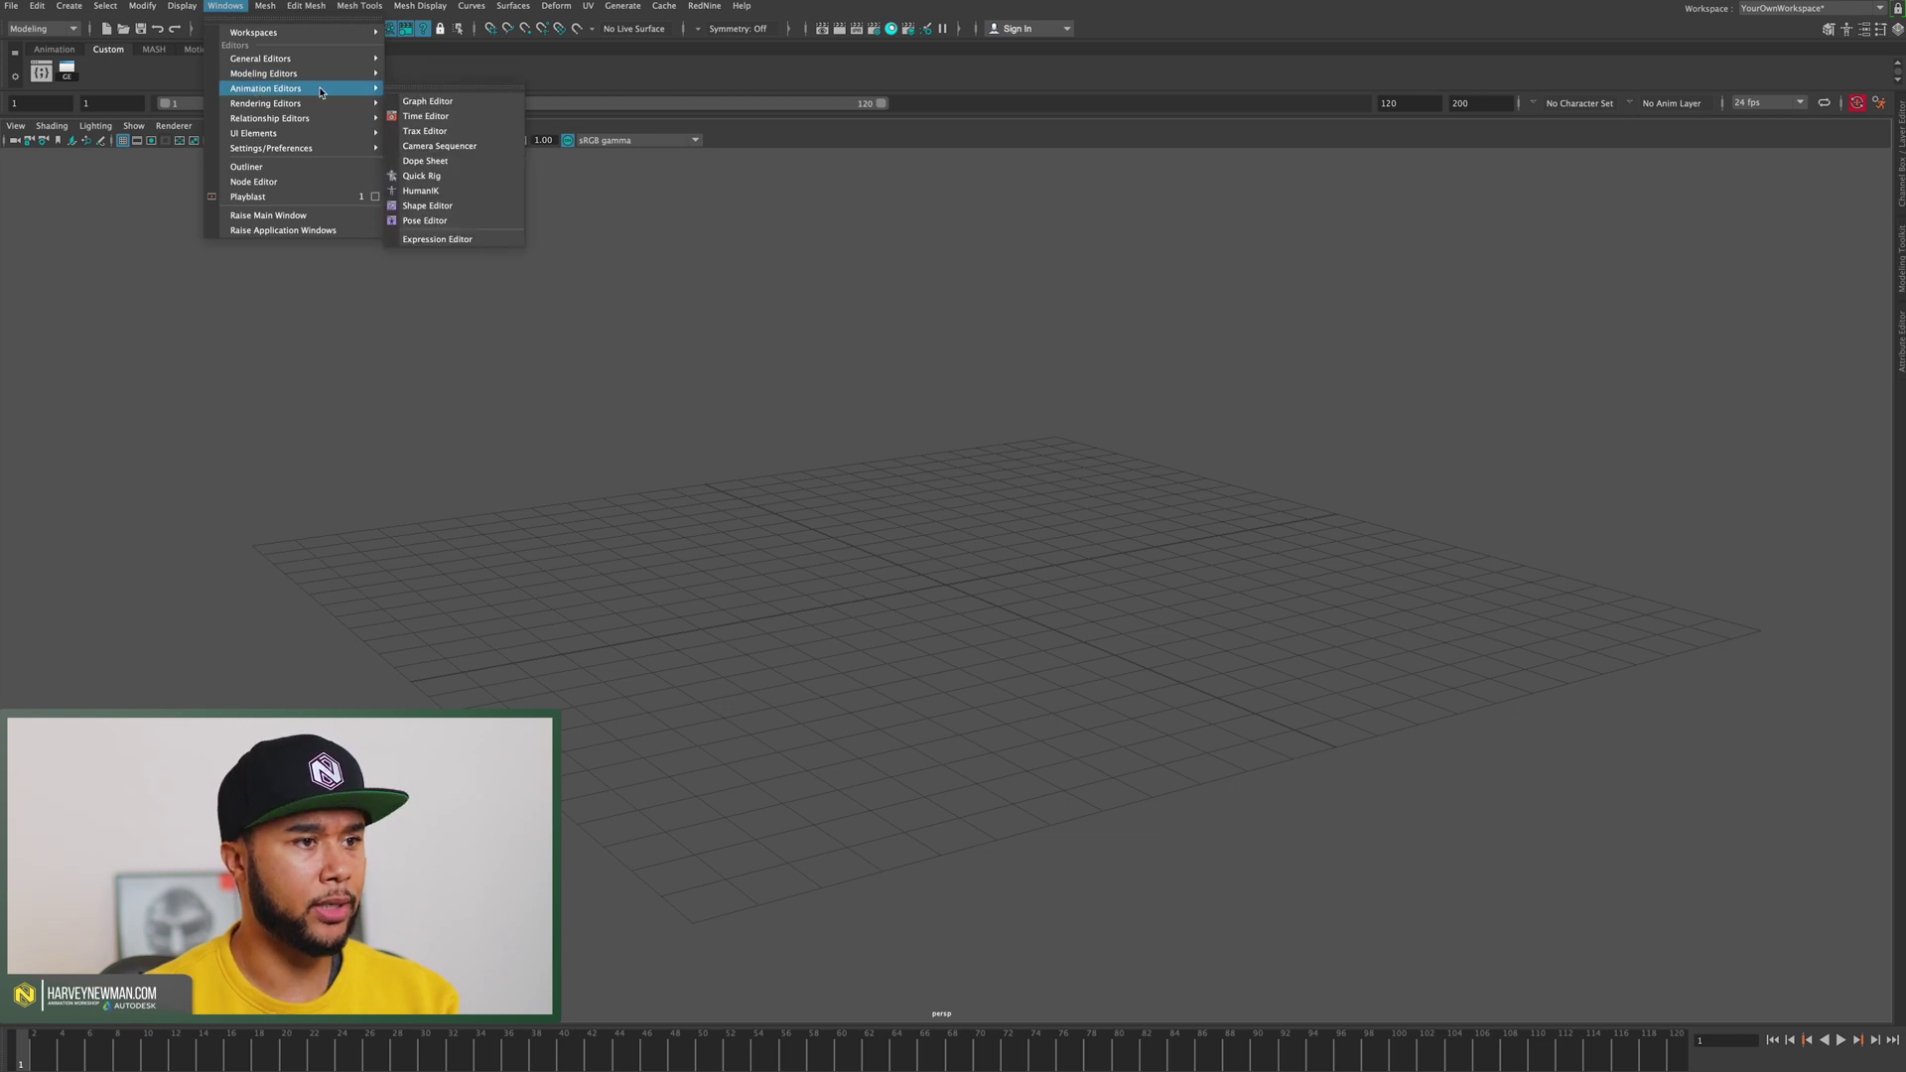
{"action": "left_click", "coordinate": [420, 103]}
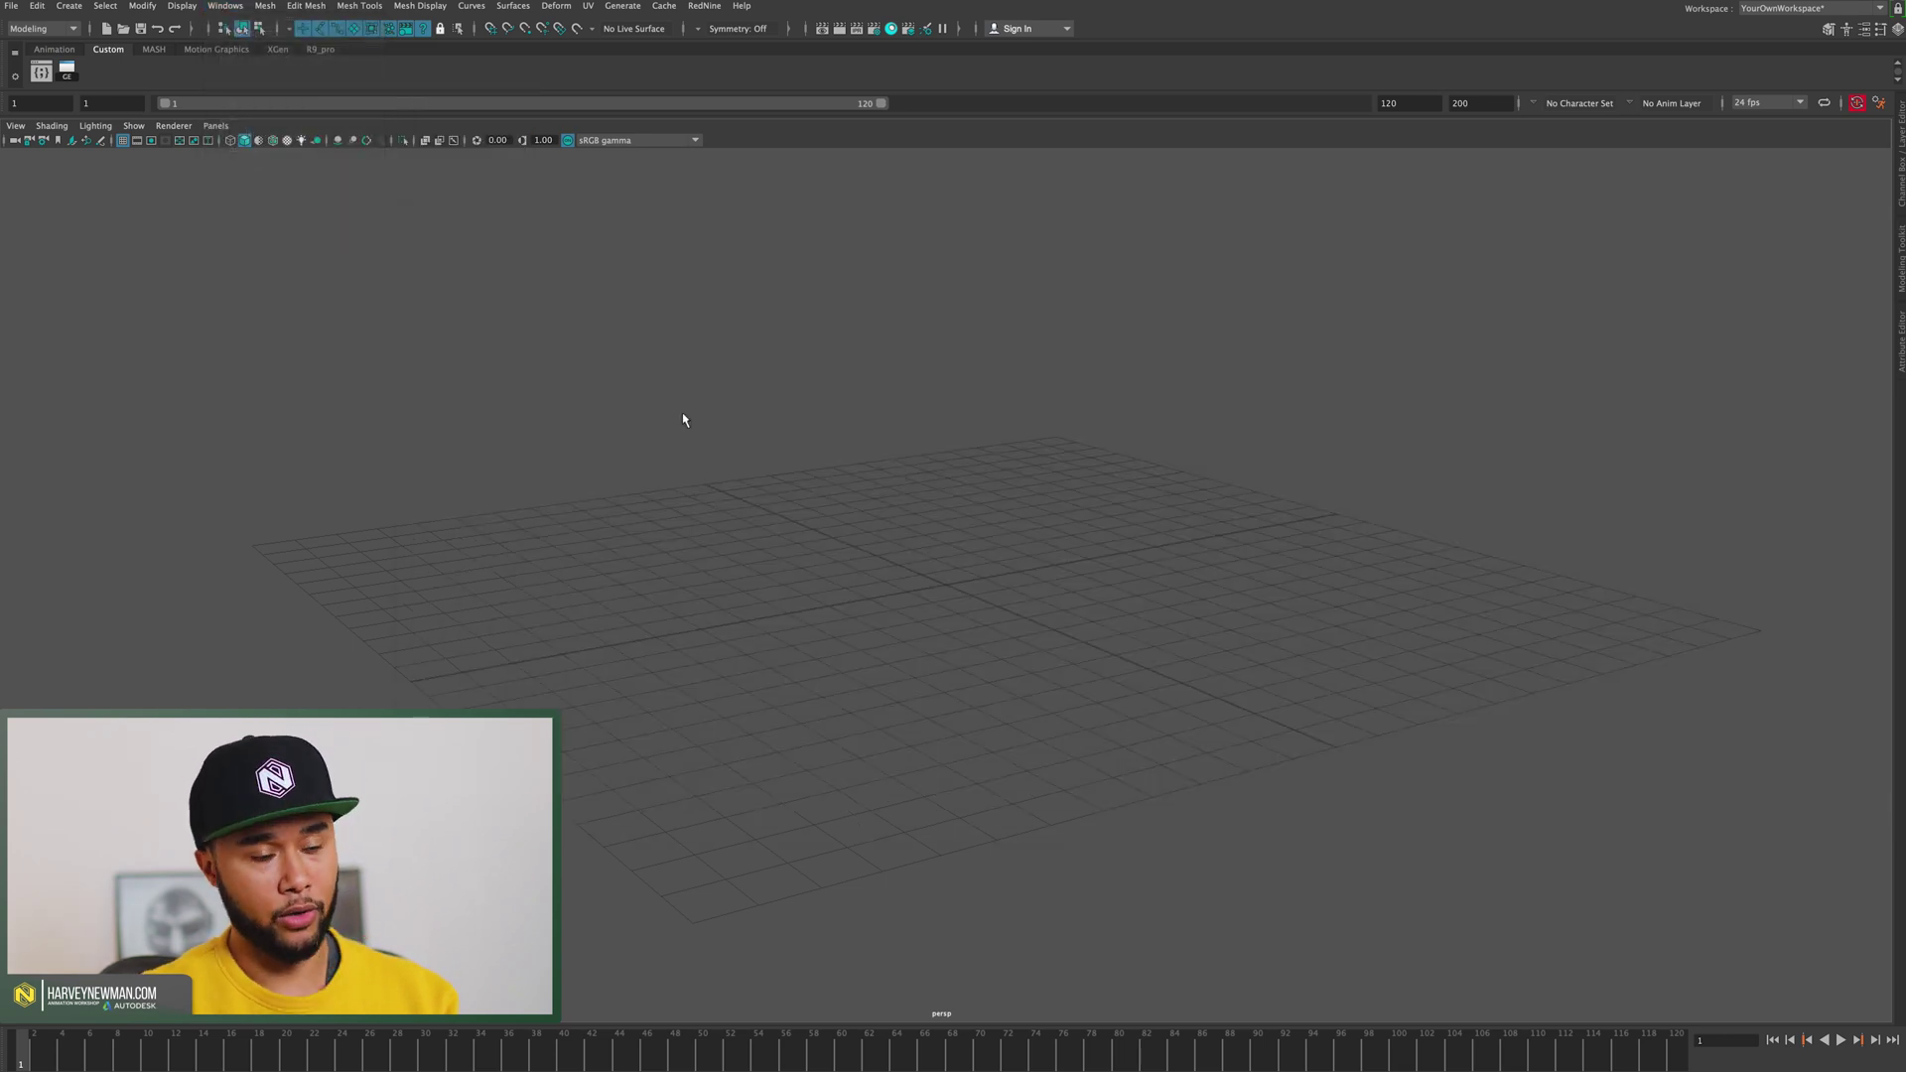
{"action": "left_click", "coordinate": [67, 69]}
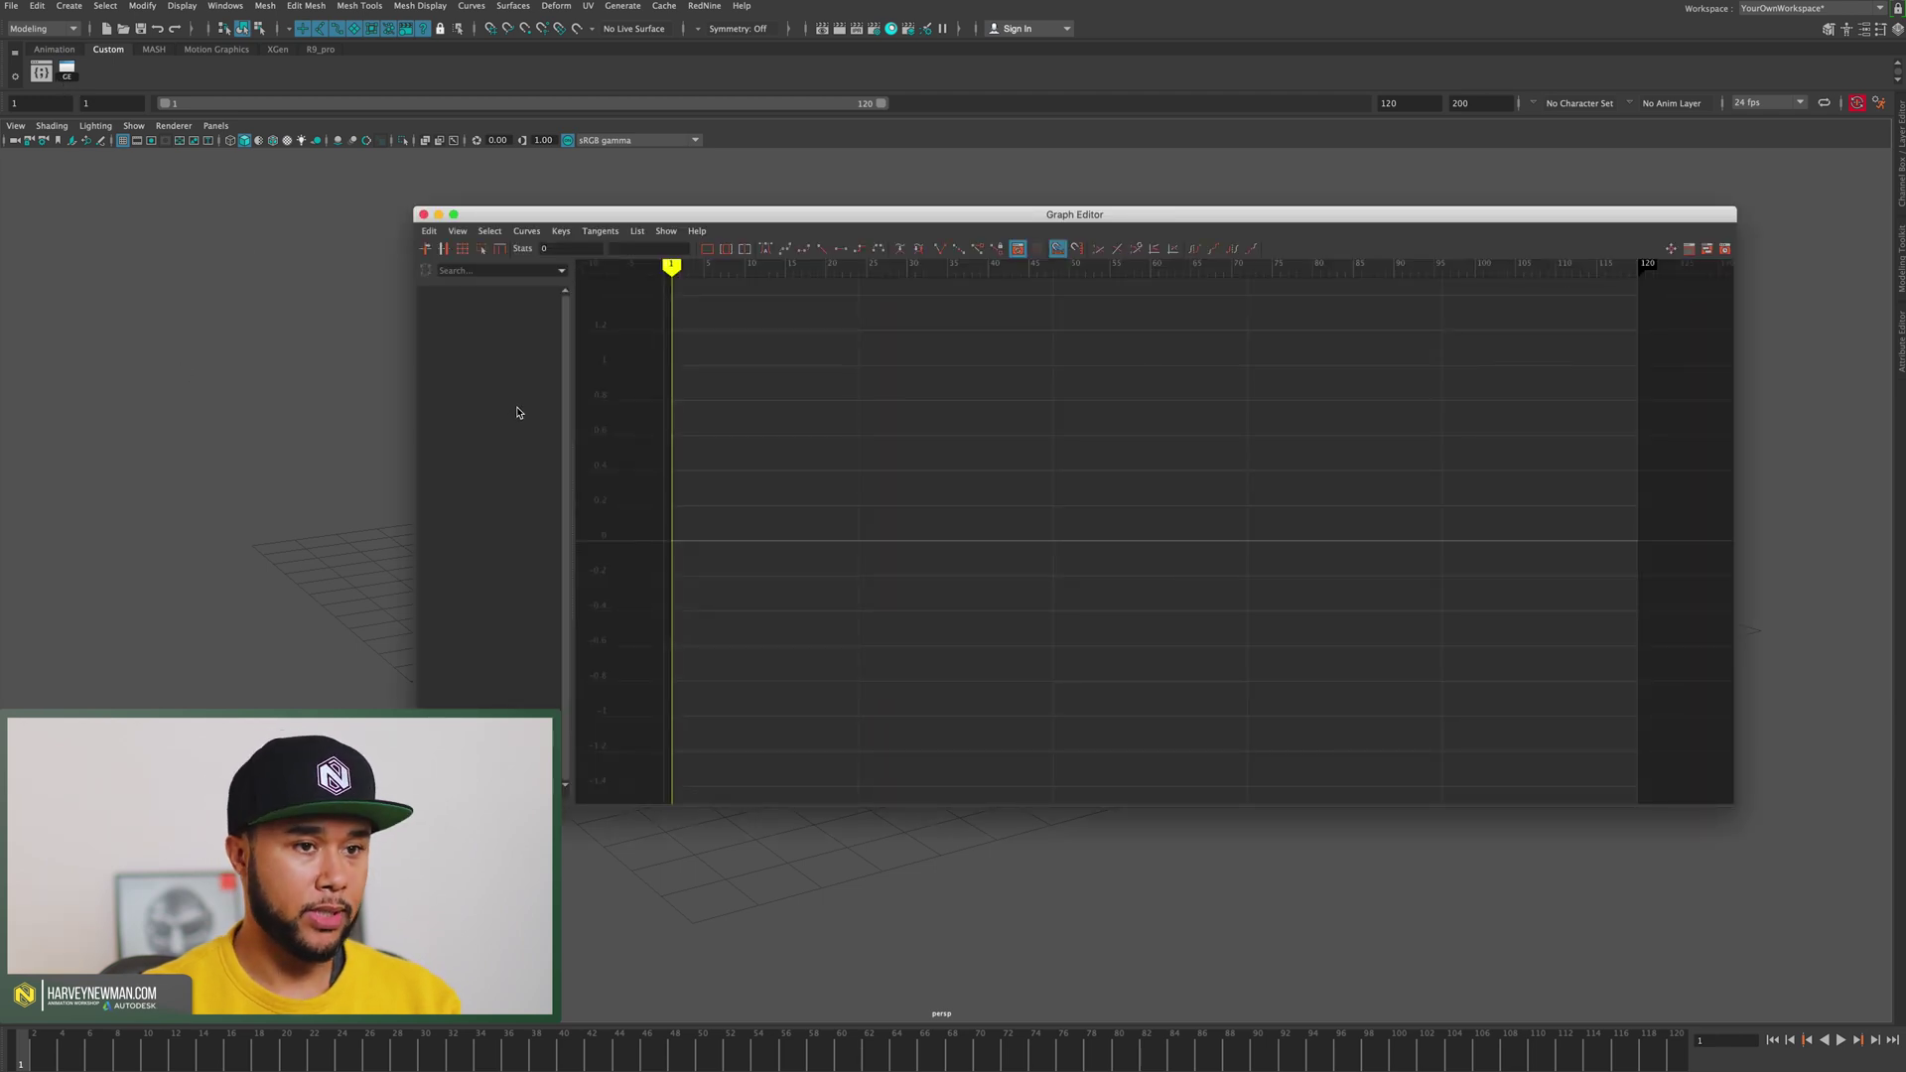
Step: Scrub the current time in the Graph Editor and the time slider, leaving it at frame 20
{"action": "left_click_drag", "start_coordinate": [674, 274], "coordinate": [354, 278]}
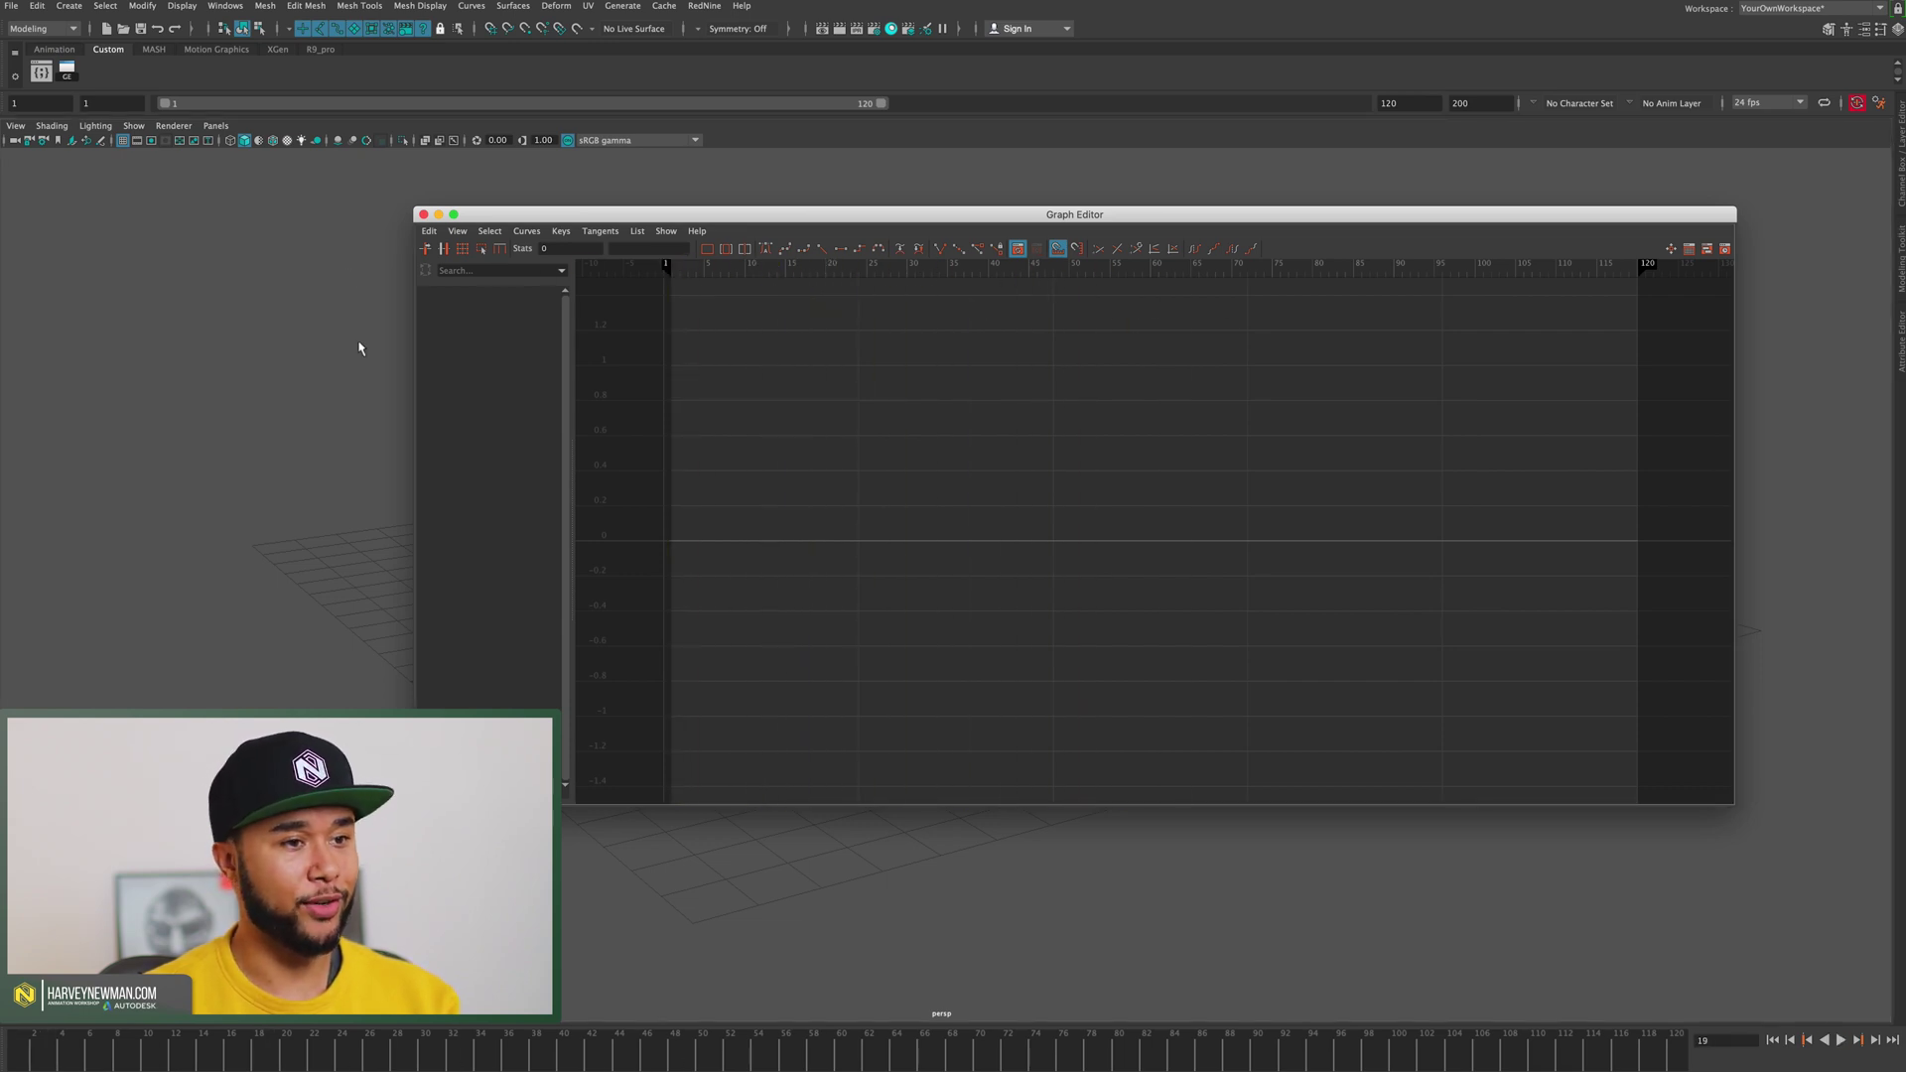
{"action": "left_click_drag", "start_coordinate": [211, 1053], "coordinate": [169, 1019]}
{"action": "left_click_drag", "start_coordinate": [397, 1038], "coordinate": [204, 1053]}
{"action": "left_click_drag", "start_coordinate": [777, 267], "coordinate": [825, 266]}
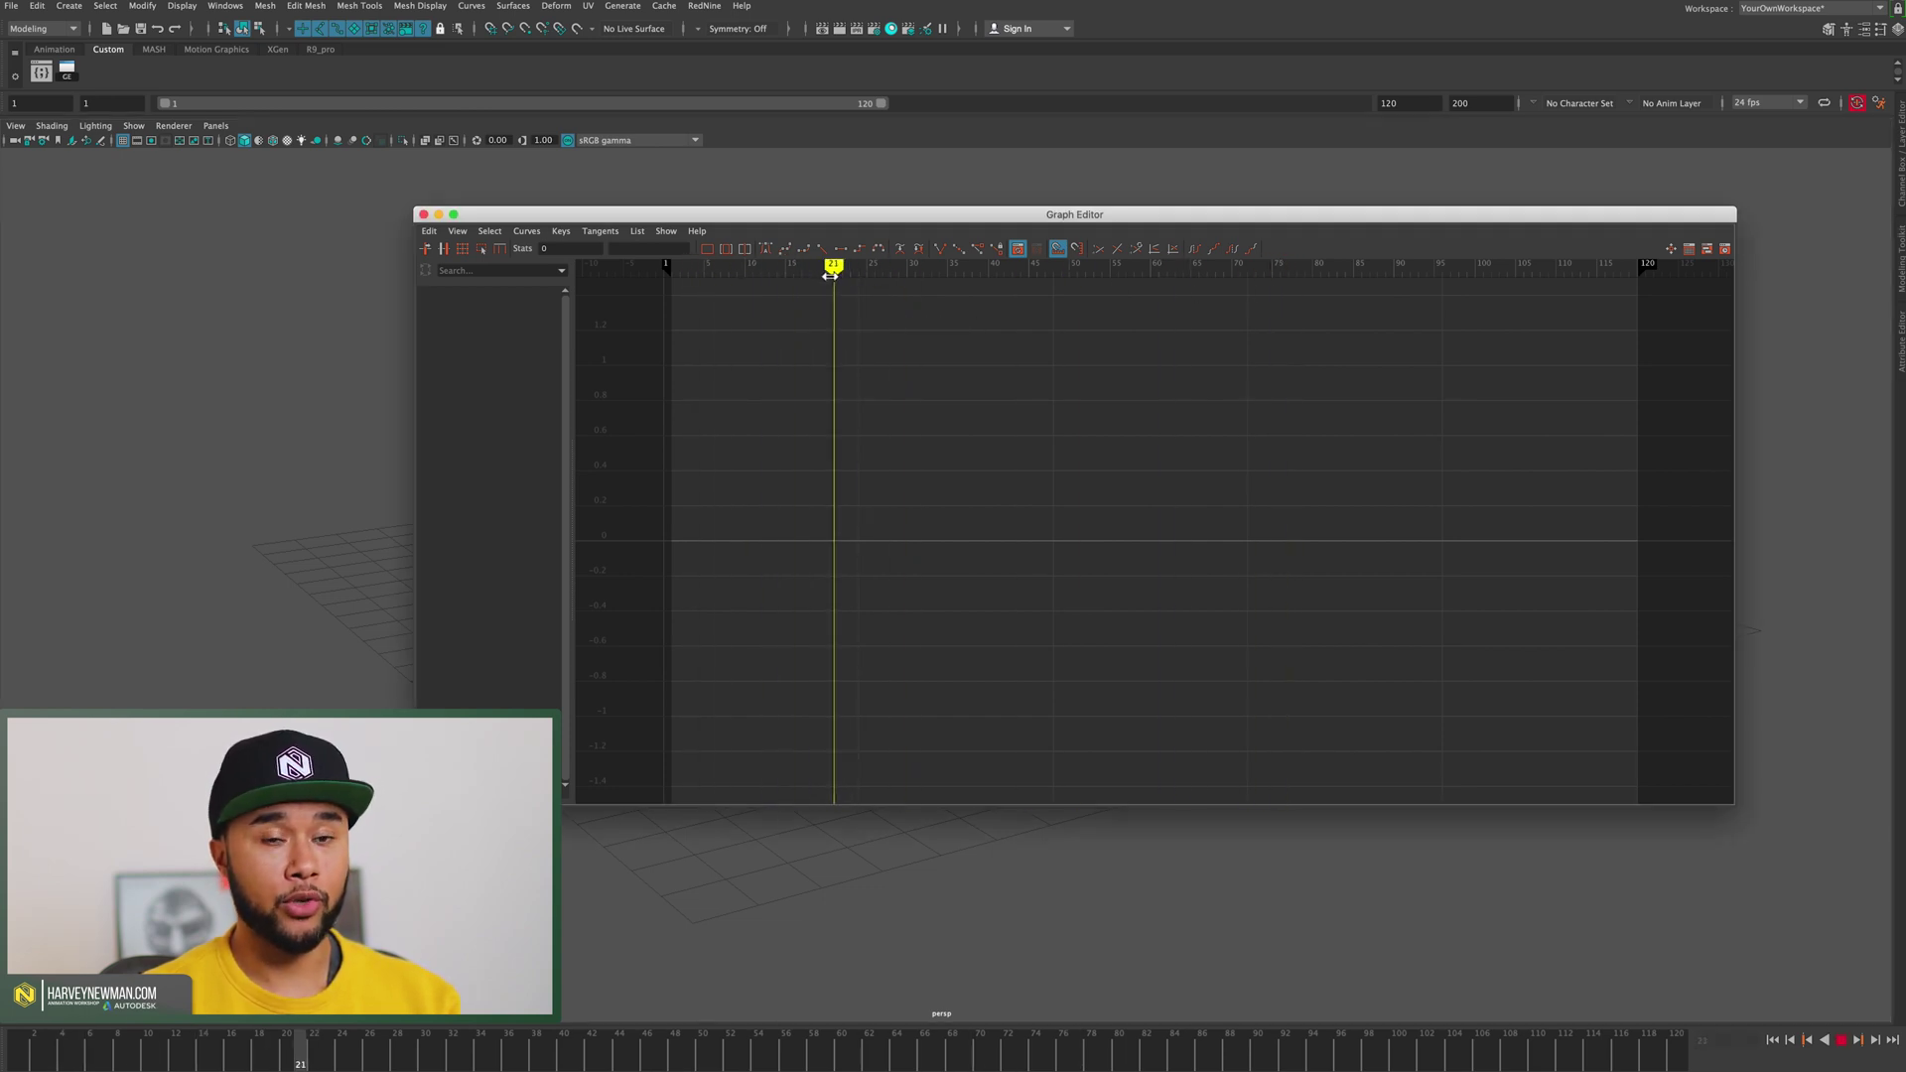
{"action": "left_click_drag", "start_coordinate": [816, 345], "coordinate": [829, 427]}
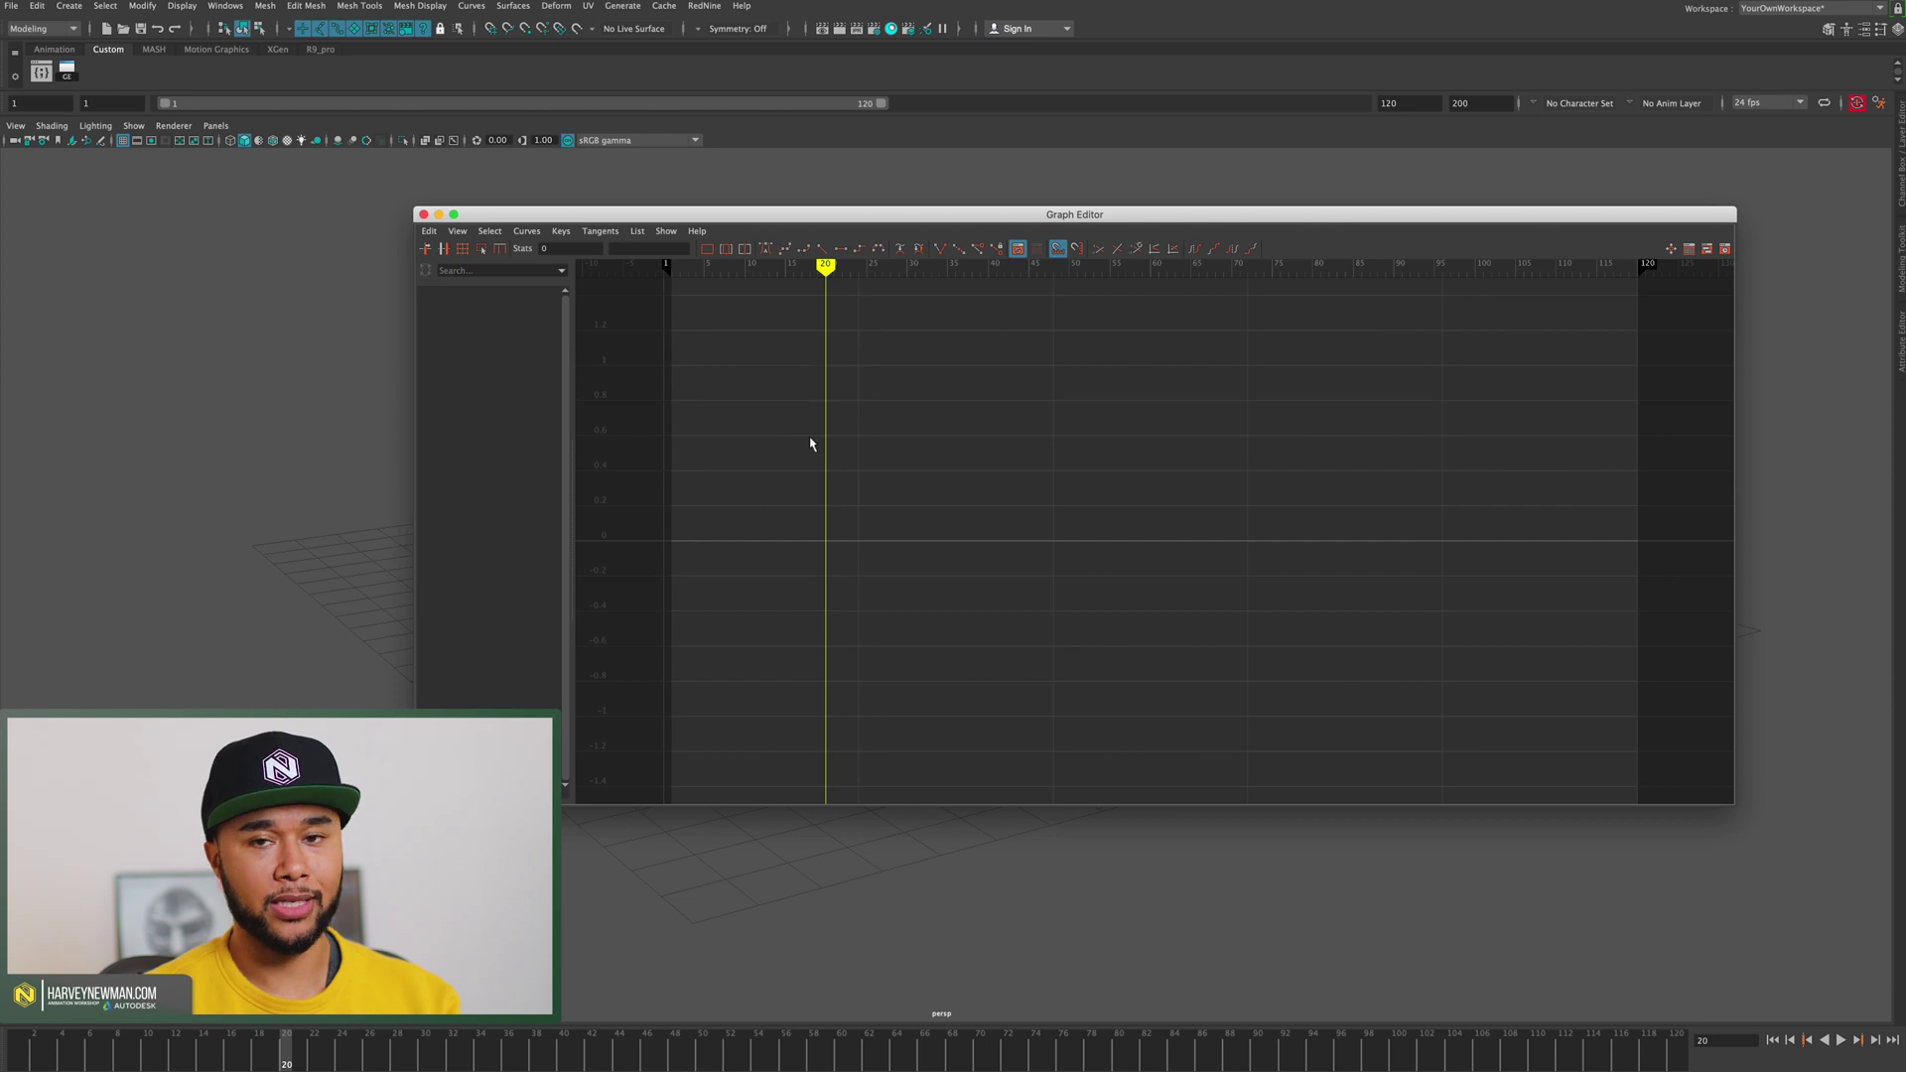
Step: Try to open God_Of_War_Spline_08_ThrowRework.ma from the recent files
{"action": "left_click", "coordinate": [10, 6]}
{"action": "mouse_move", "coordinate": [99, 507]}
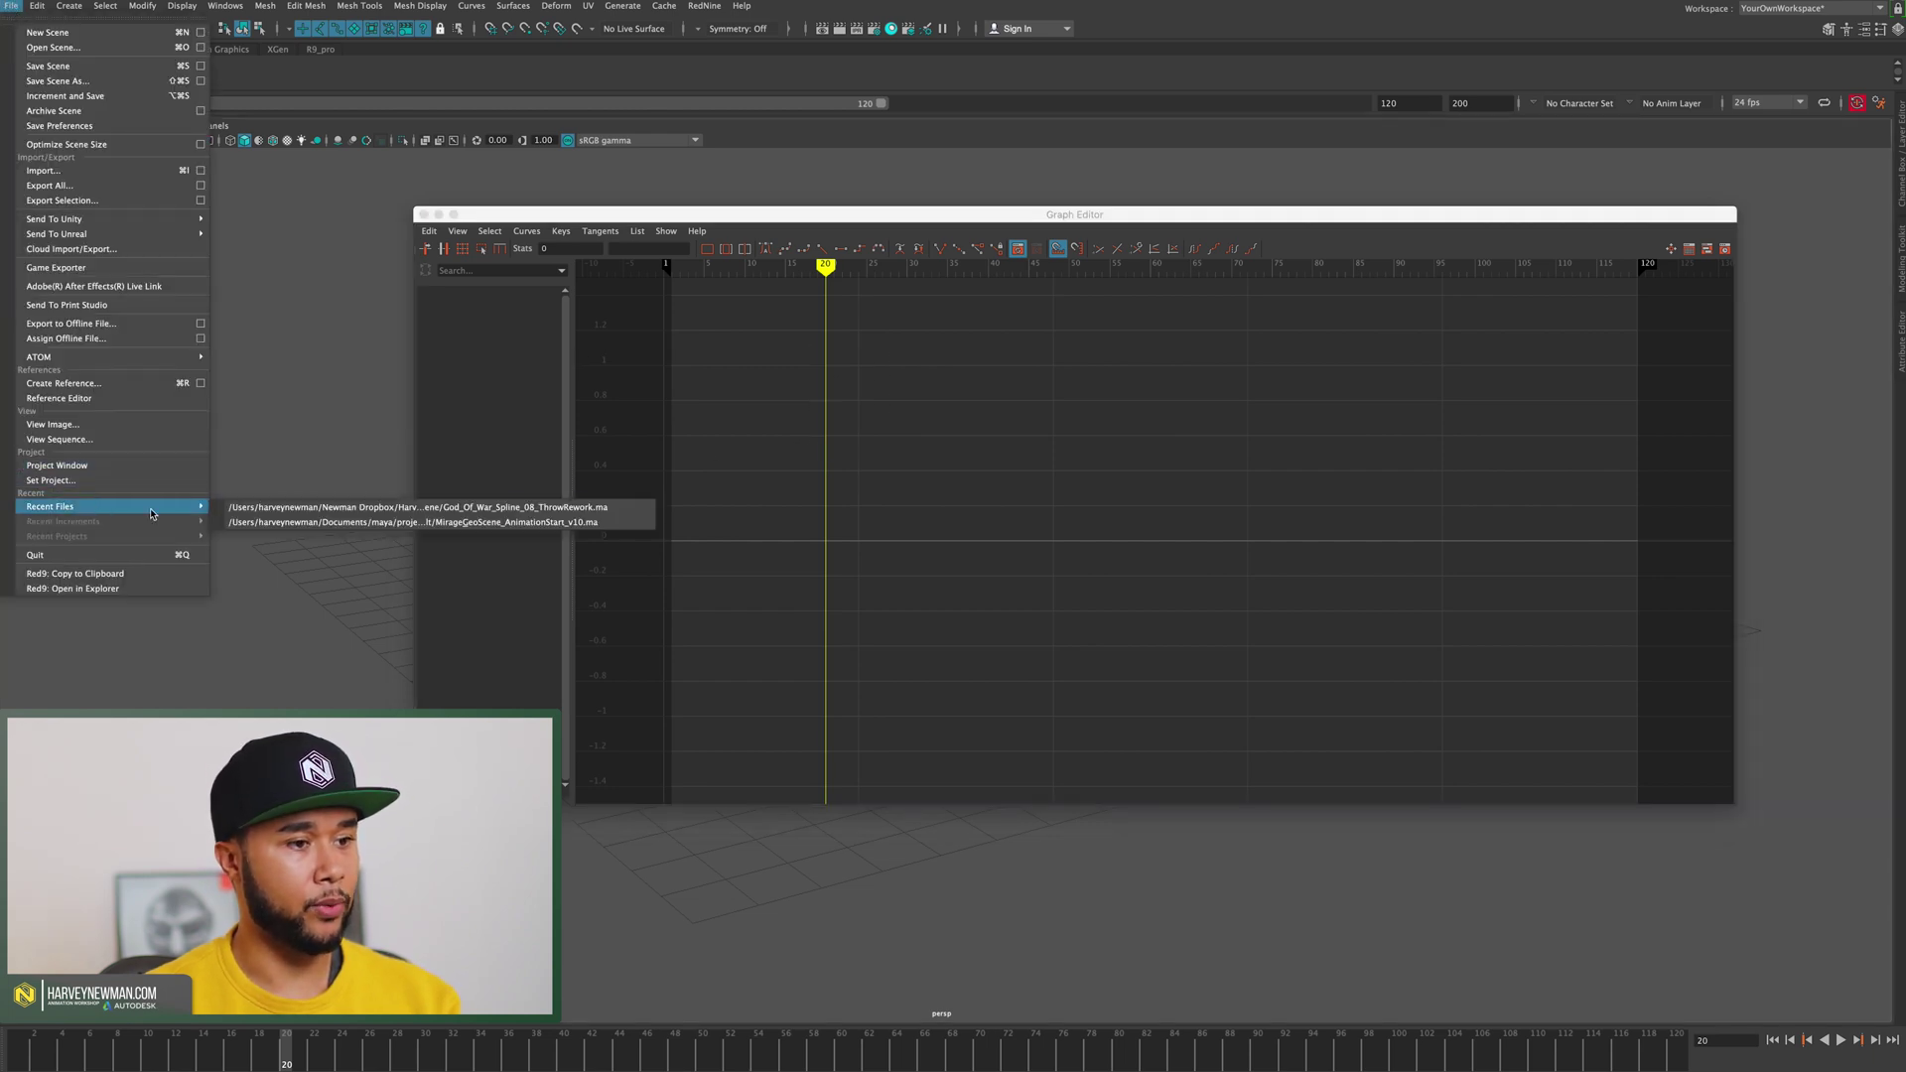
{"action": "left_click", "coordinate": [332, 510]}
{"action": "left_click", "coordinate": [956, 534]}
Step: Open the scene file God_Of_War_Spline_08_ThrowRework.ma from the MayaScene folder
{"action": "left_click", "coordinate": [11, 6]}
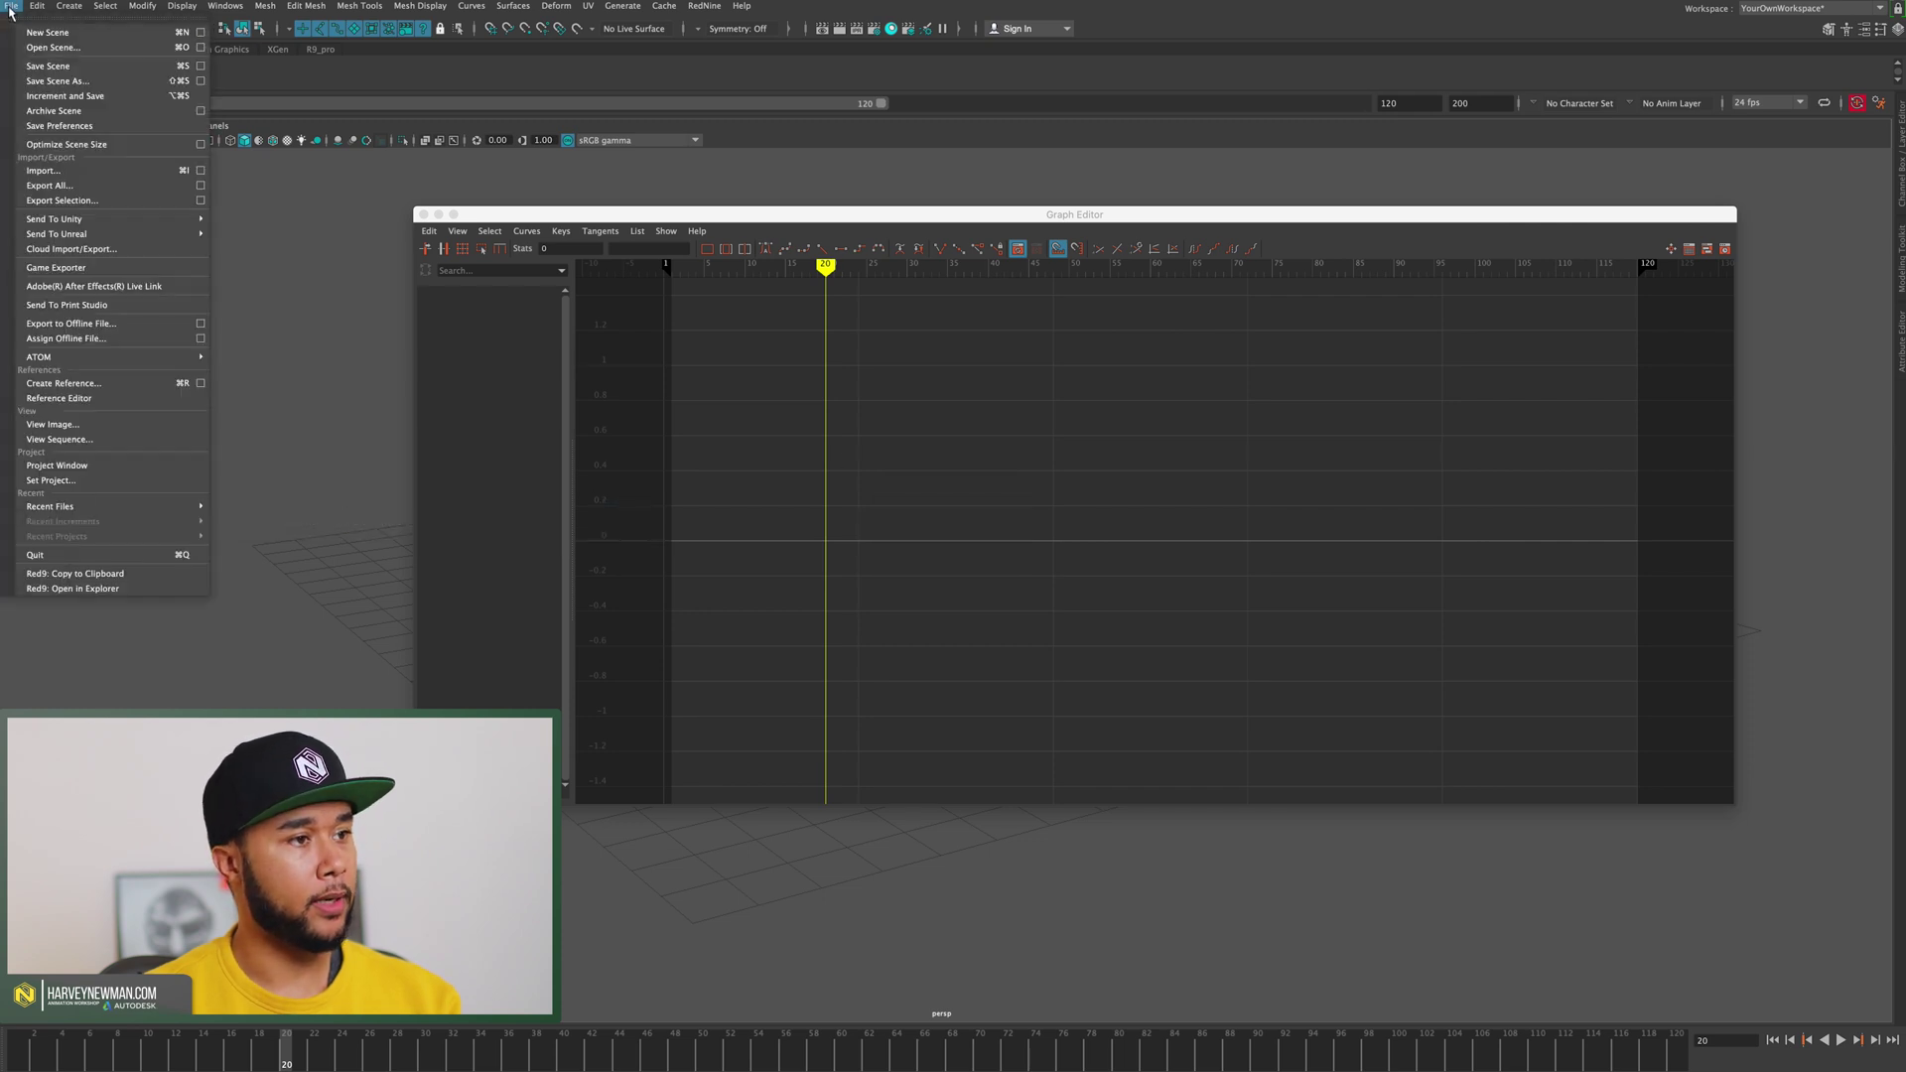
{"action": "left_click", "coordinate": [44, 45]}
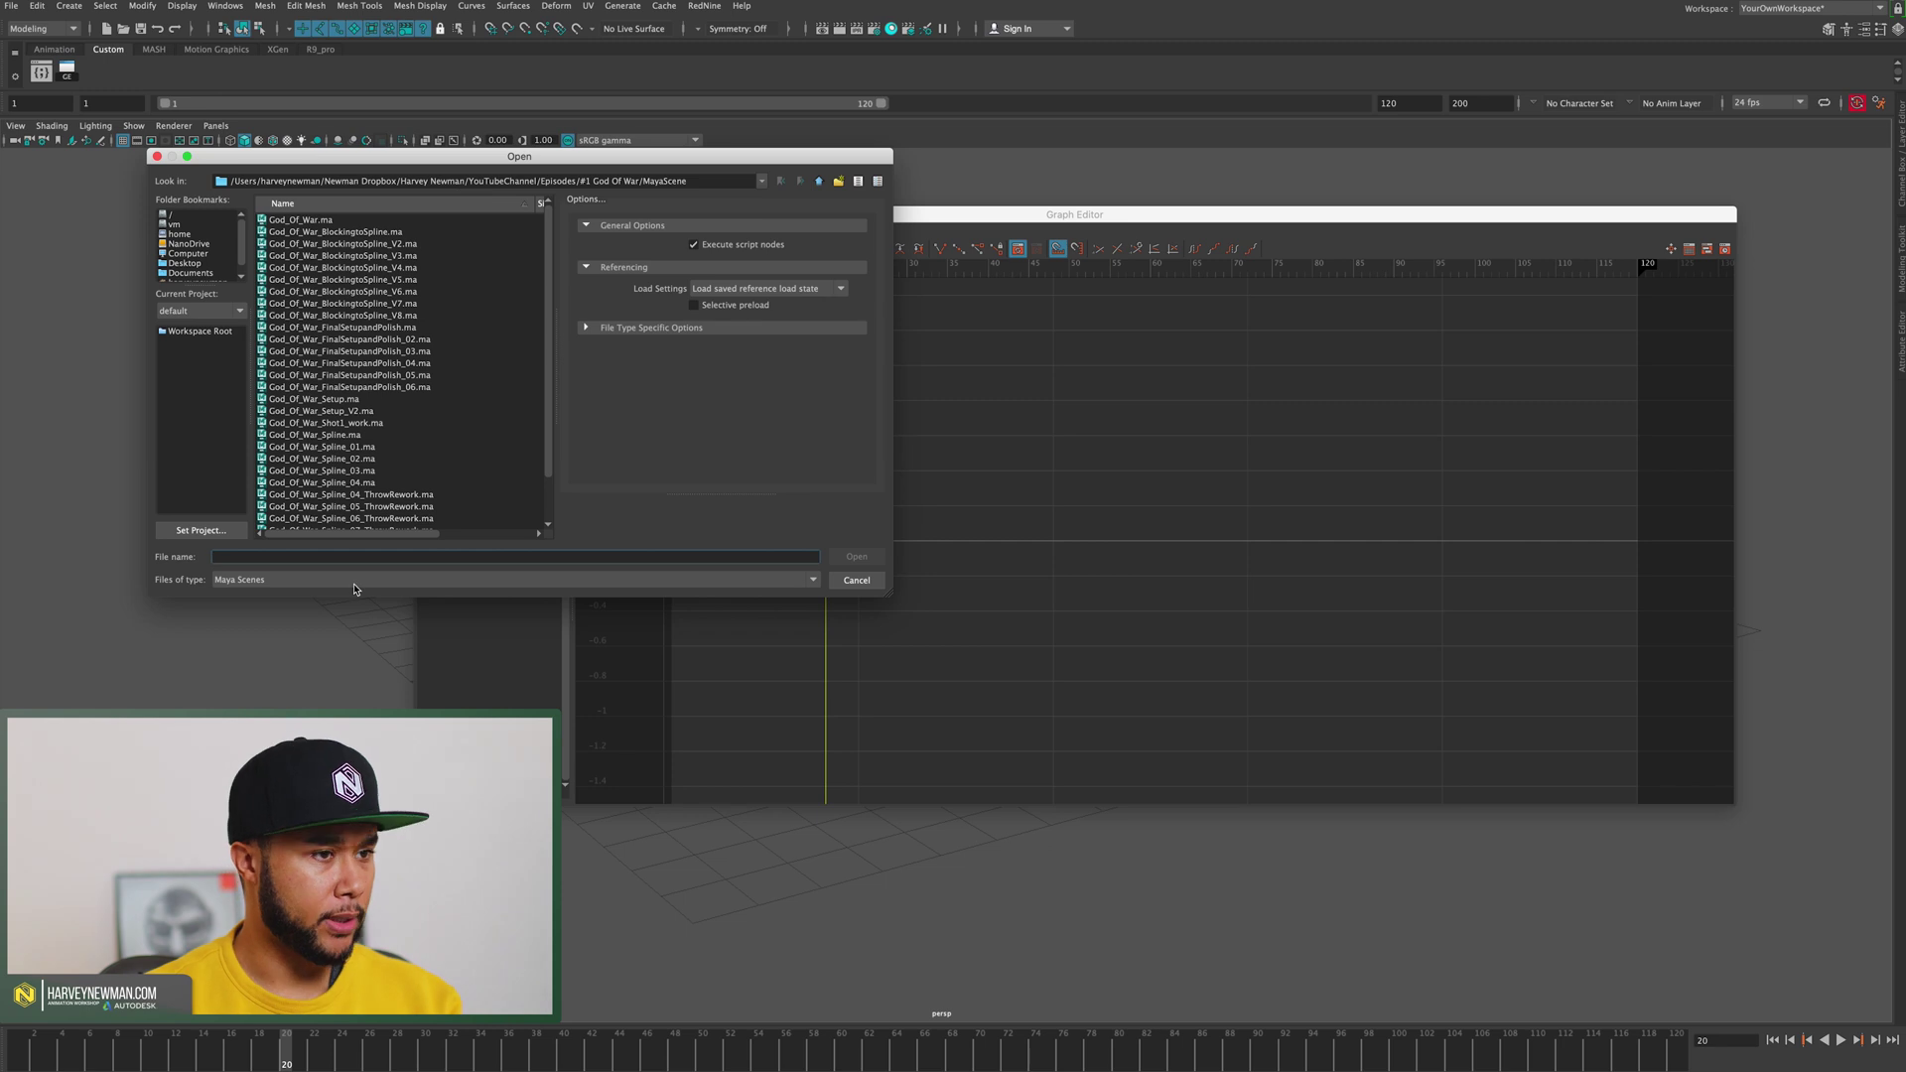
{"action": "scroll", "coordinate": [385, 458], "scroll_direction": "down", "scroll_amount": 2}
{"action": "double_click", "coordinate": [401, 494]}
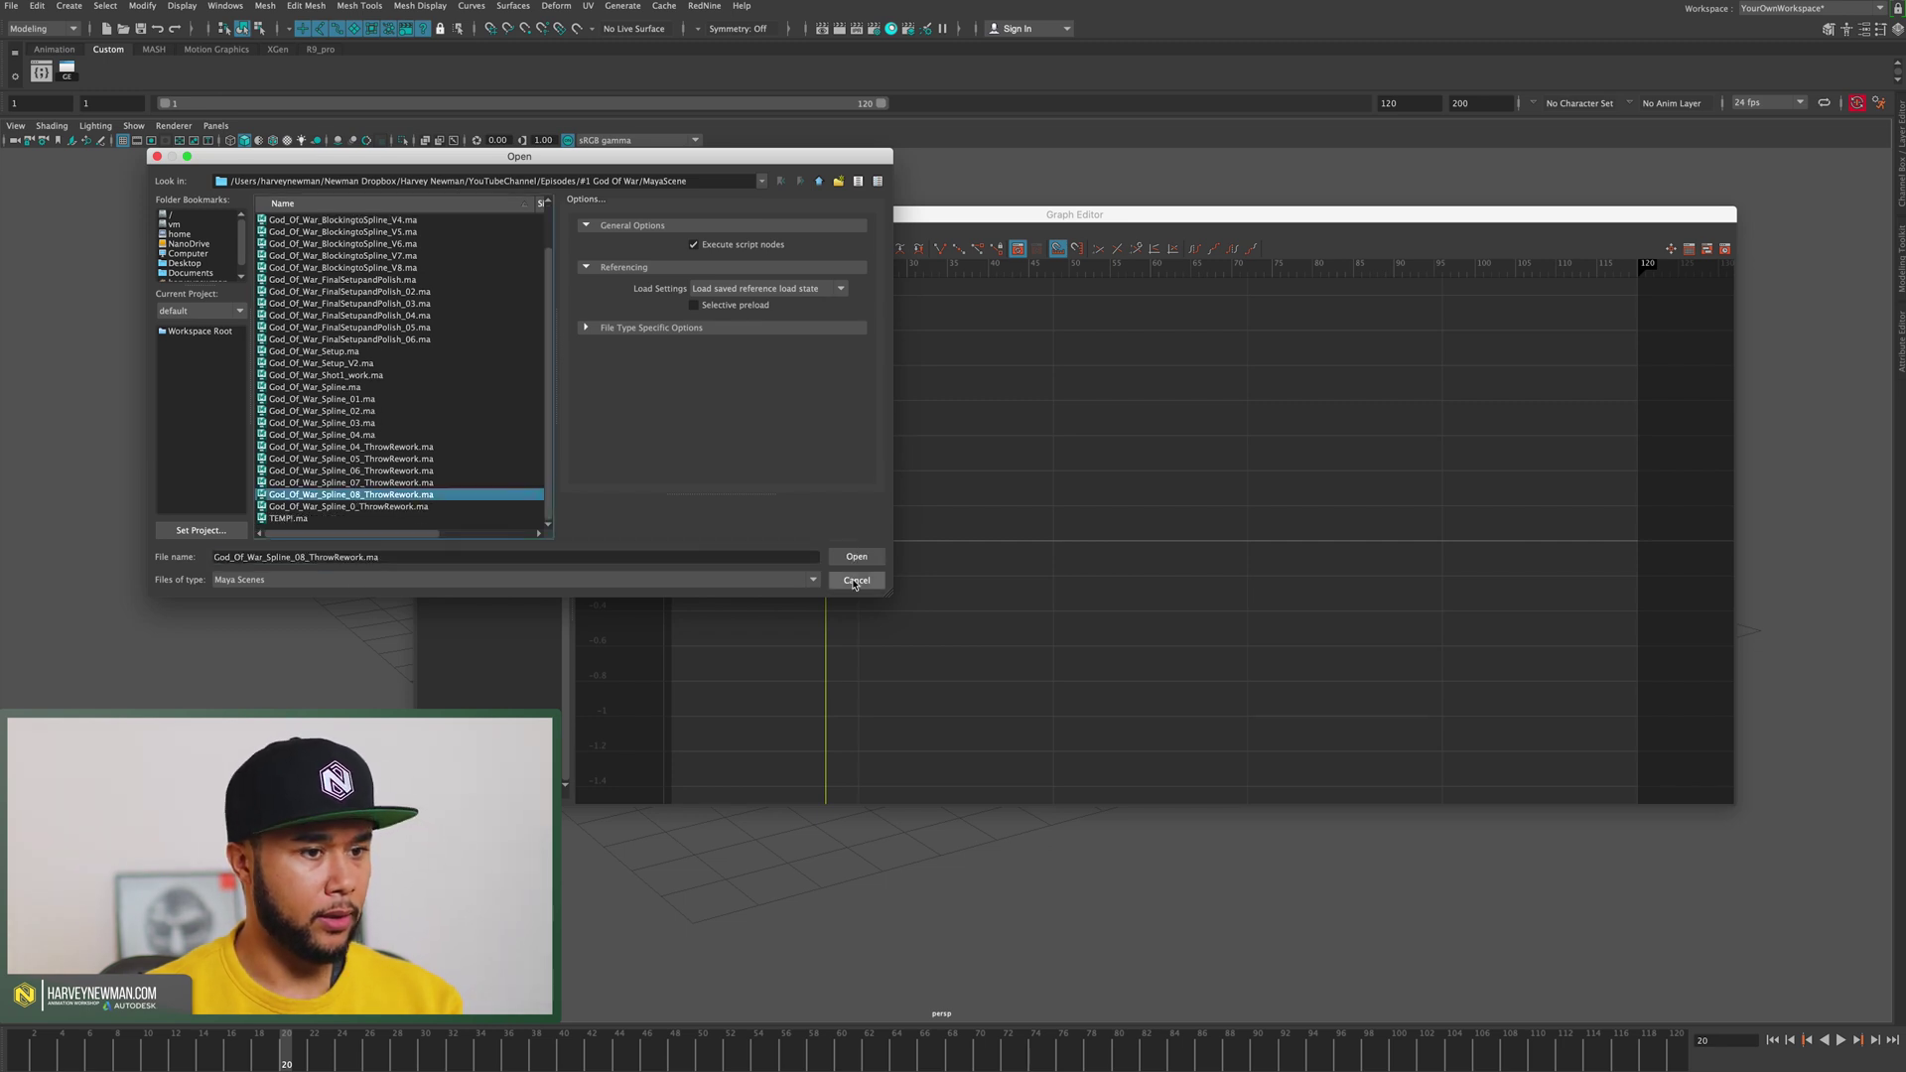
{"action": "left_click", "coordinate": [949, 536]}
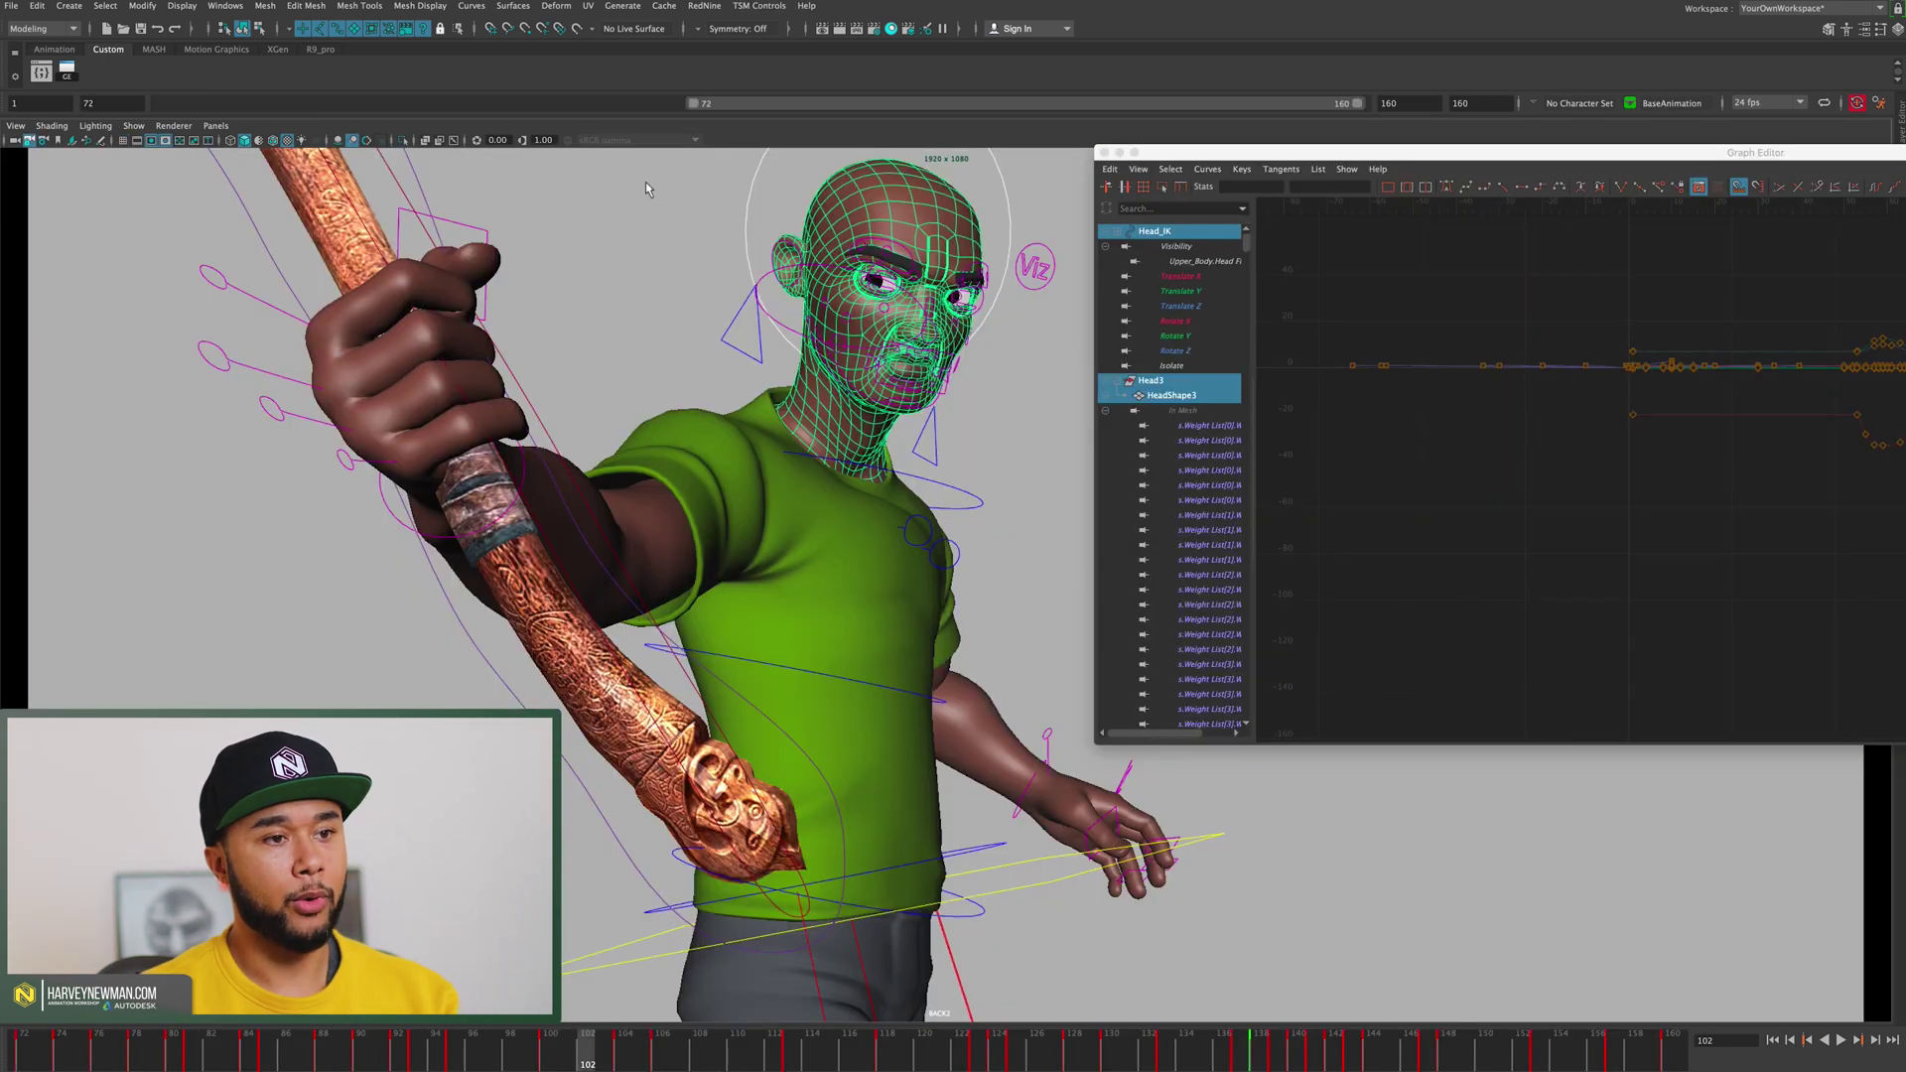
Step: Select the character's Head_IK control and reposition the Graph Editor so its curves are fully in view
{"action": "left_click", "coordinate": [666, 181]}
{"action": "left_click_drag", "start_coordinate": [724, 202], "coordinate": [795, 212]}
{"action": "left_click_drag", "start_coordinate": [1283, 159], "coordinate": [431, 345]}
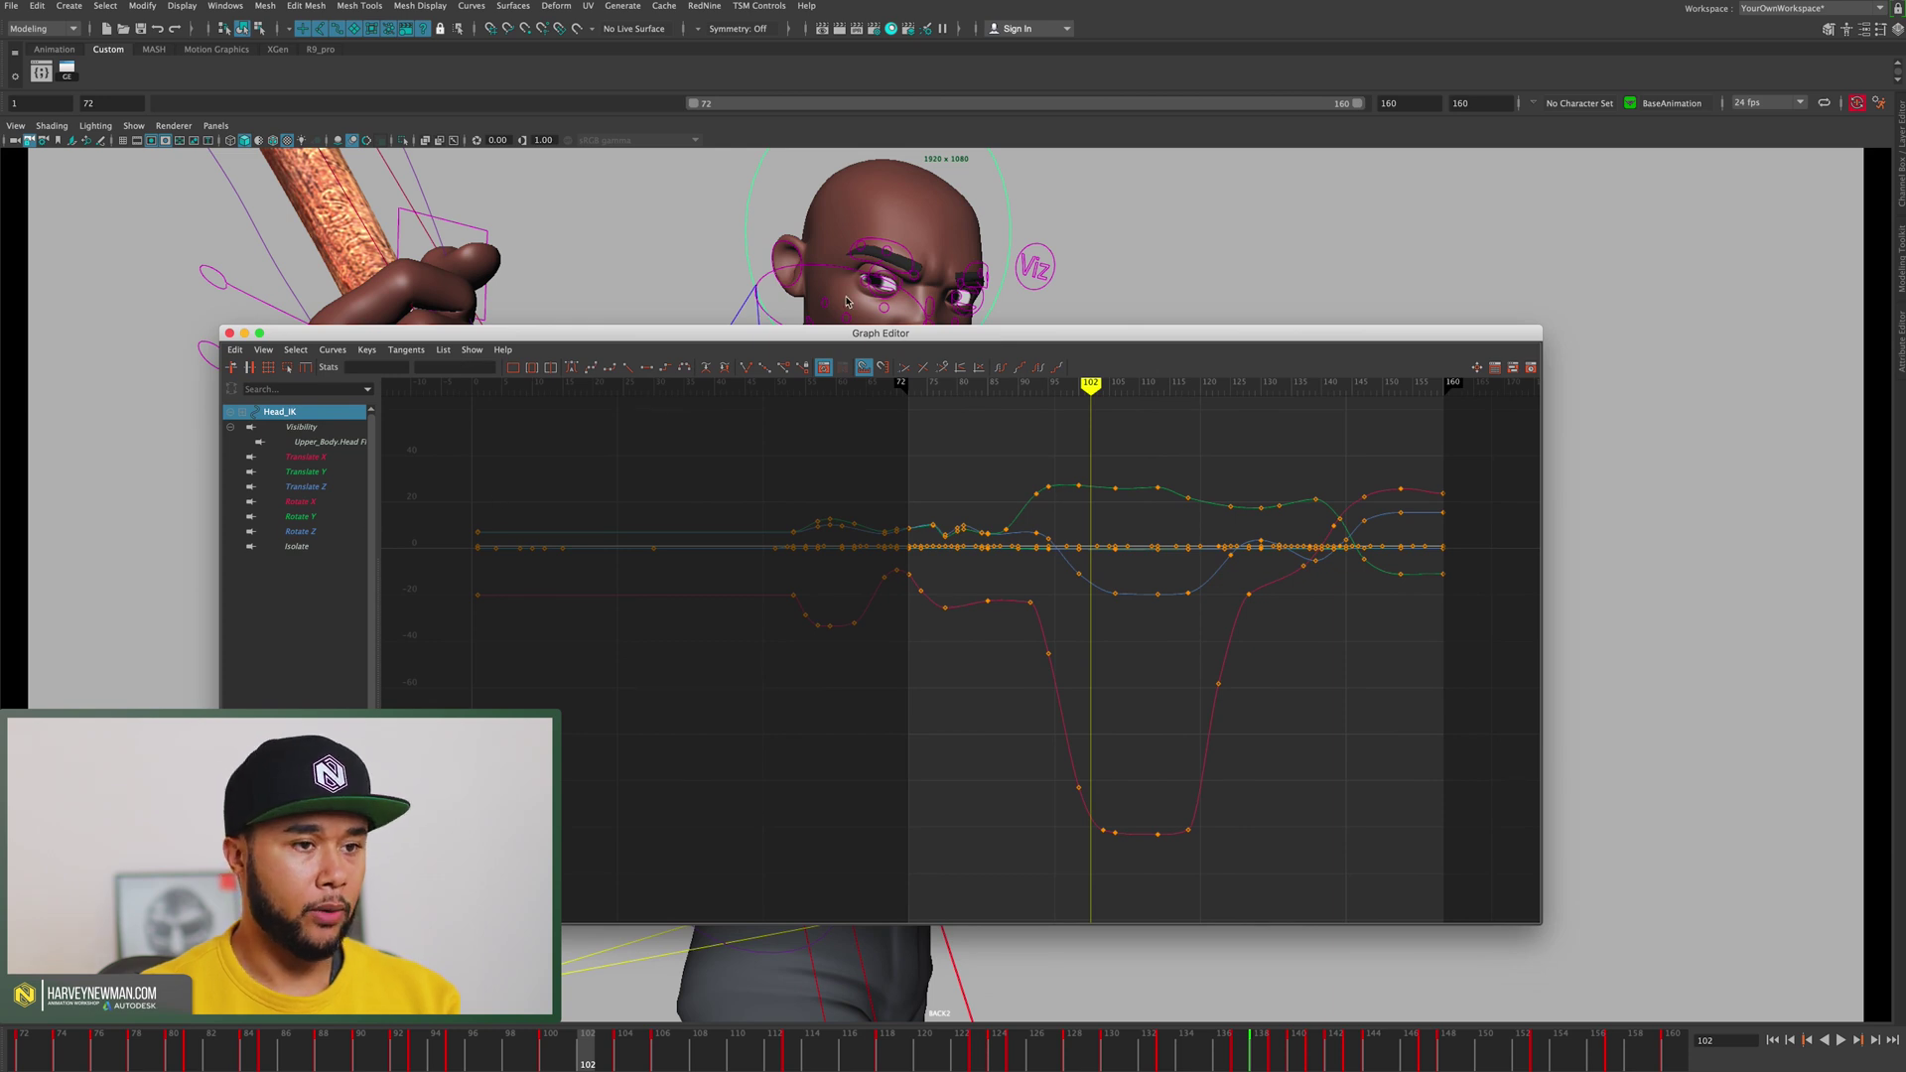
{"action": "left_click_drag", "start_coordinate": [314, 228], "coordinate": [224, 237]}
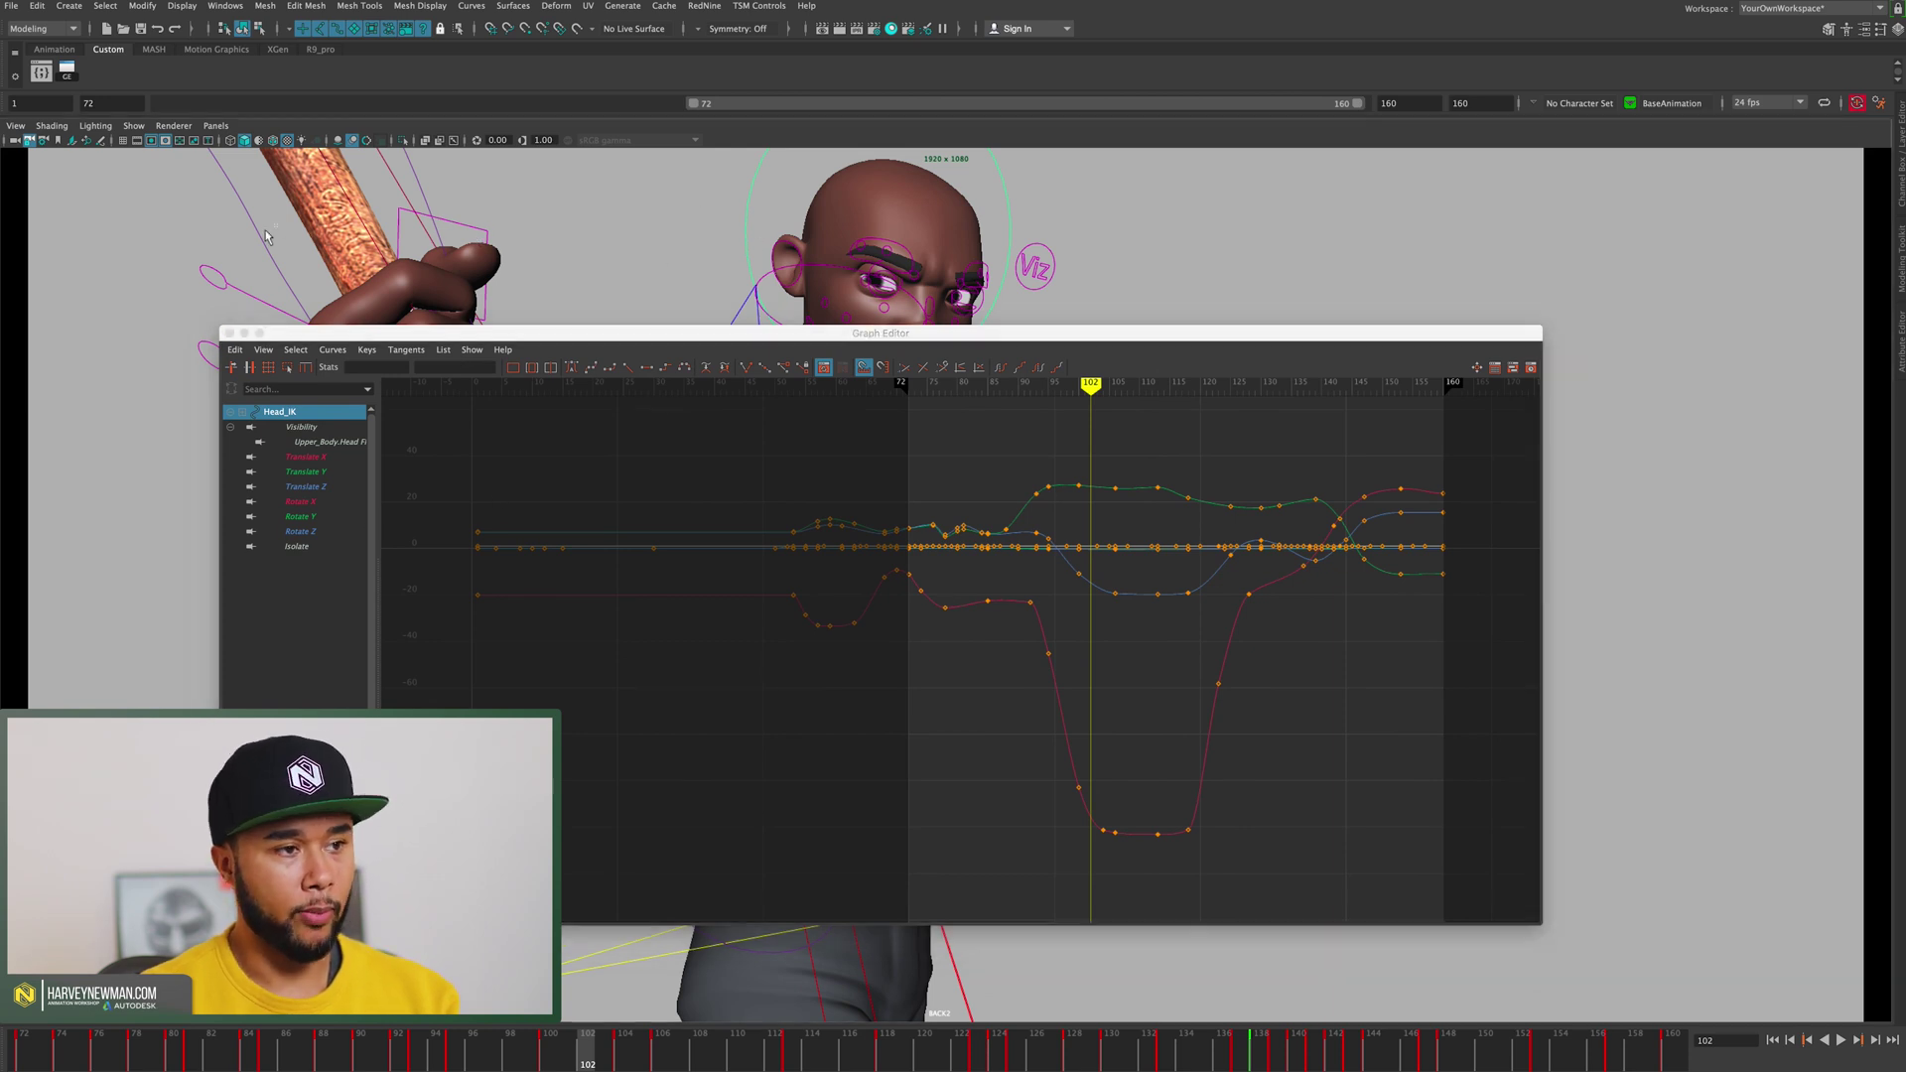
{"action": "left_click", "coordinate": [757, 197]}
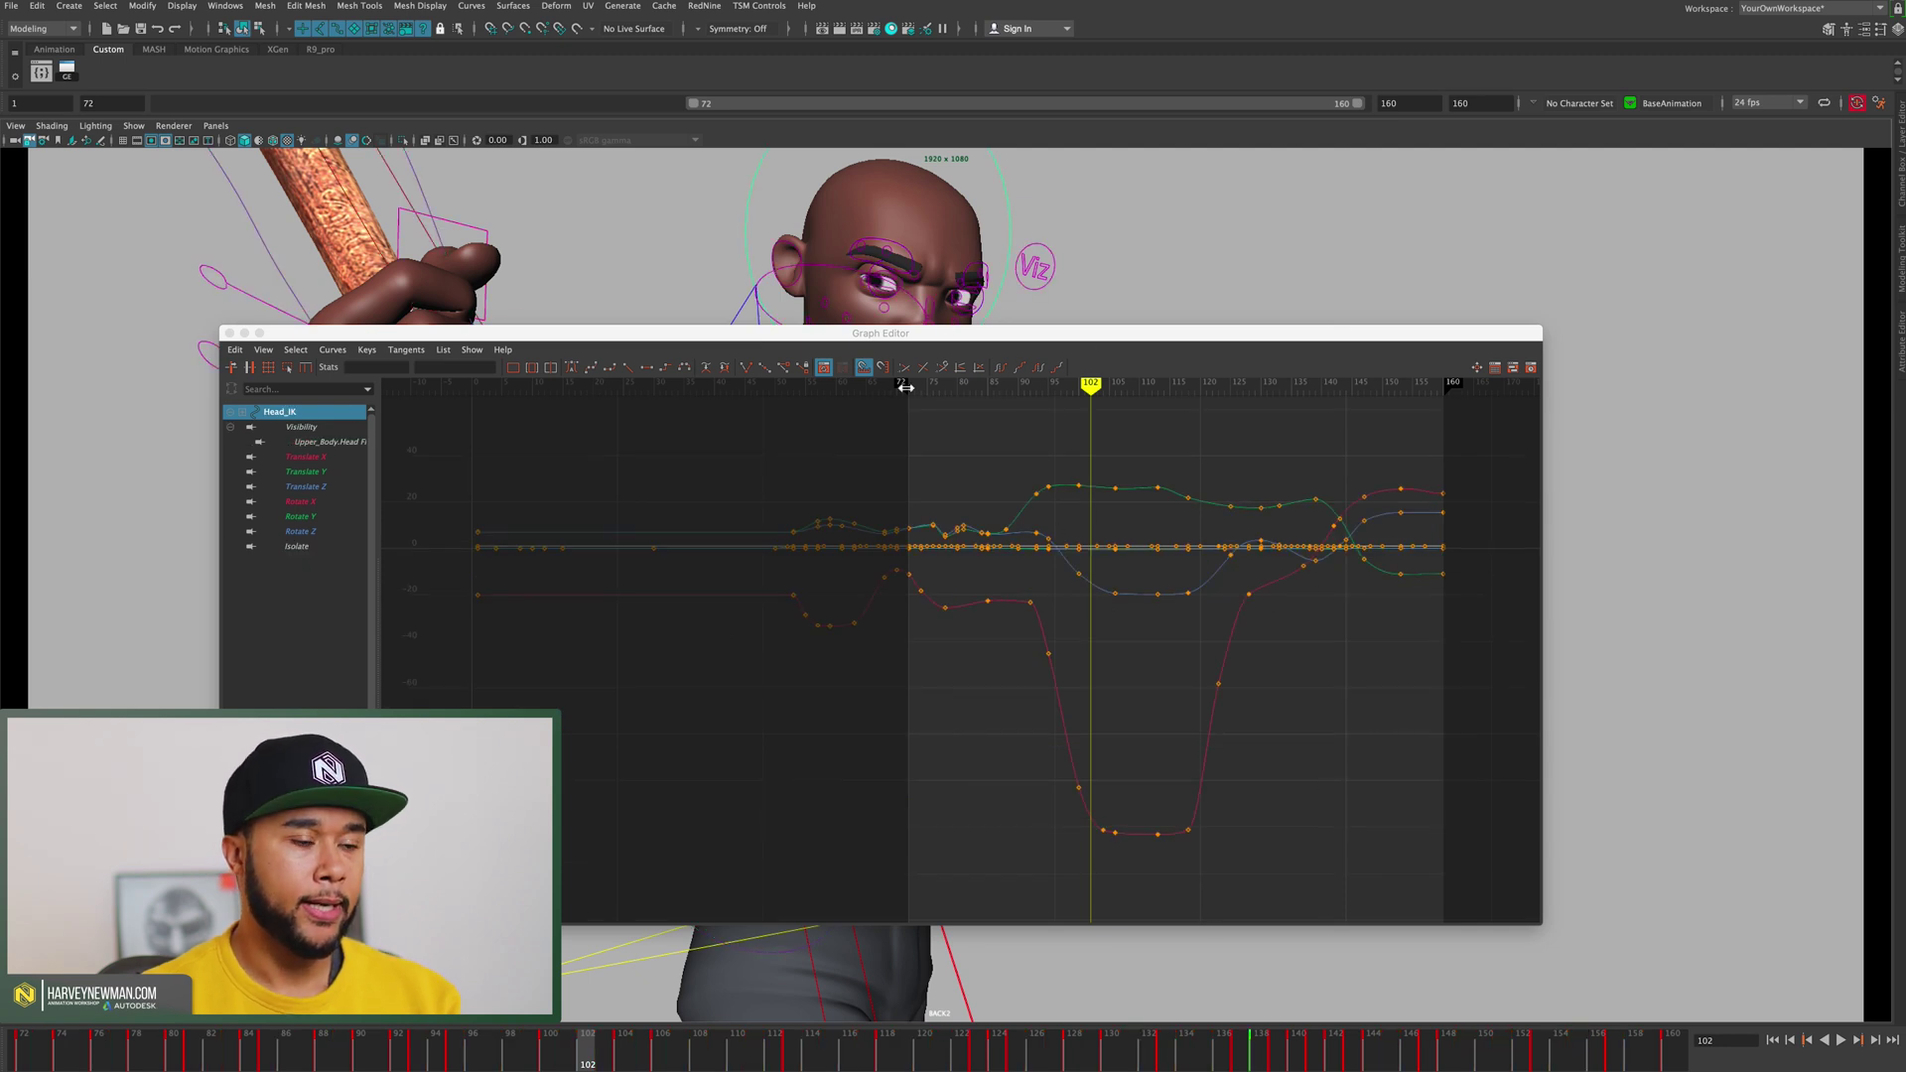
Step: Turn off Auto Frame in the Graph Editor and isolate the head control's Translate Z and Translate X curves in turn
{"action": "middle_click_drag", "start_coordinate": [1055, 410], "coordinate": [868, 517], "text": "alt"}
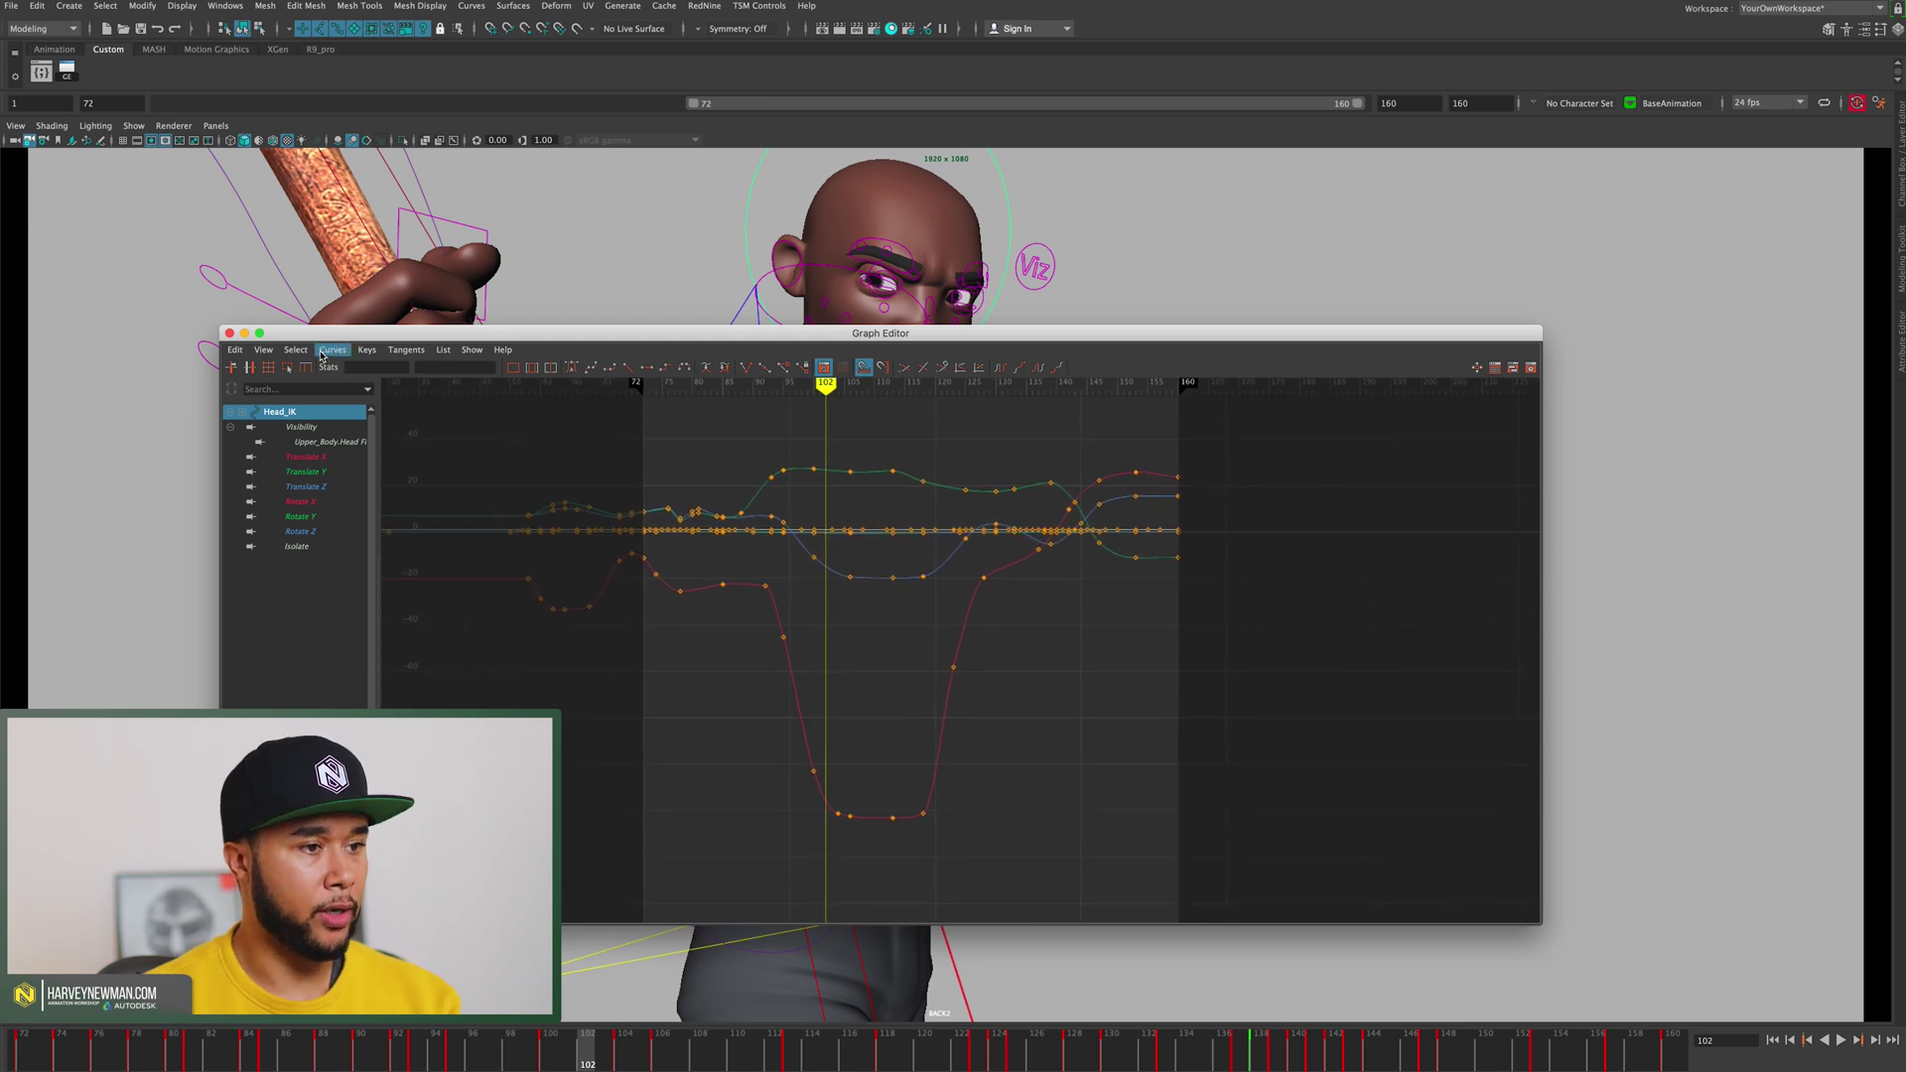
{"action": "left_click", "coordinate": [263, 349]}
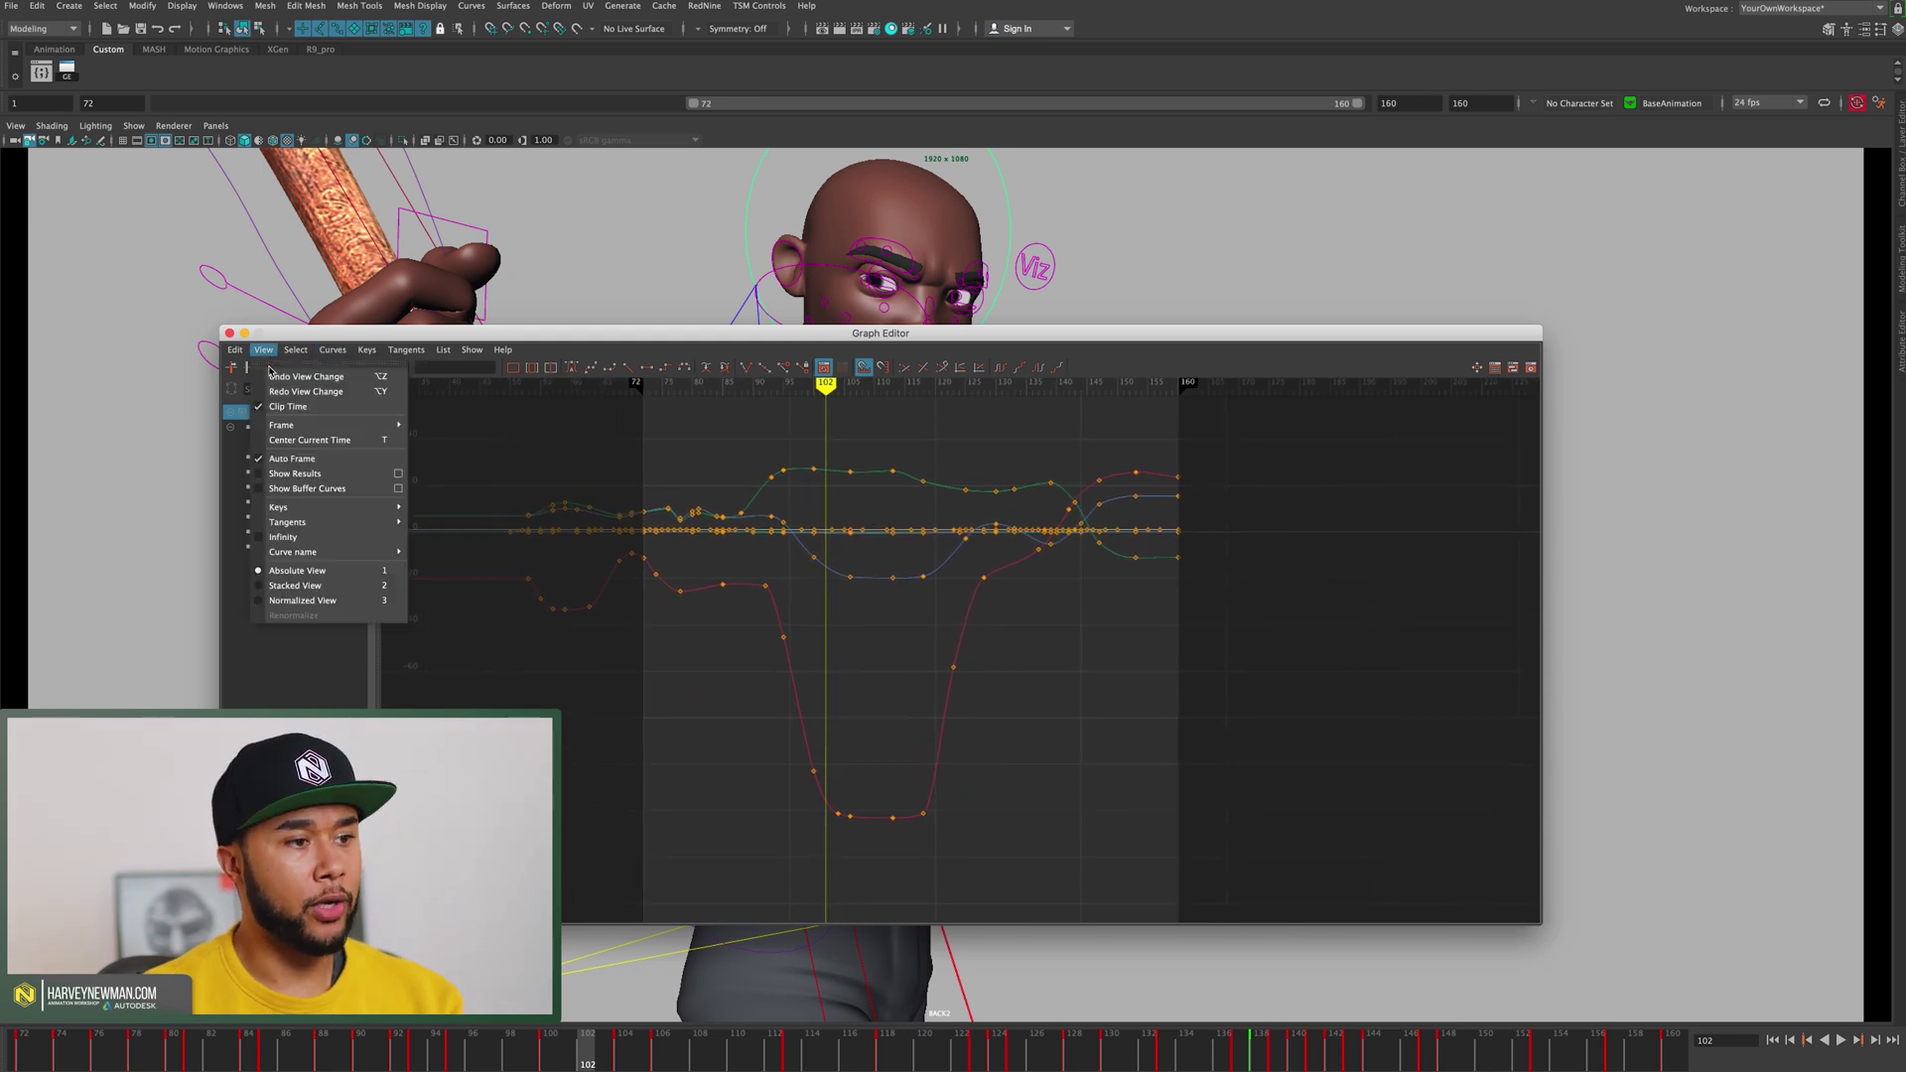
{"action": "left_click", "coordinate": [263, 462]}
{"action": "left_click", "coordinate": [288, 486]}
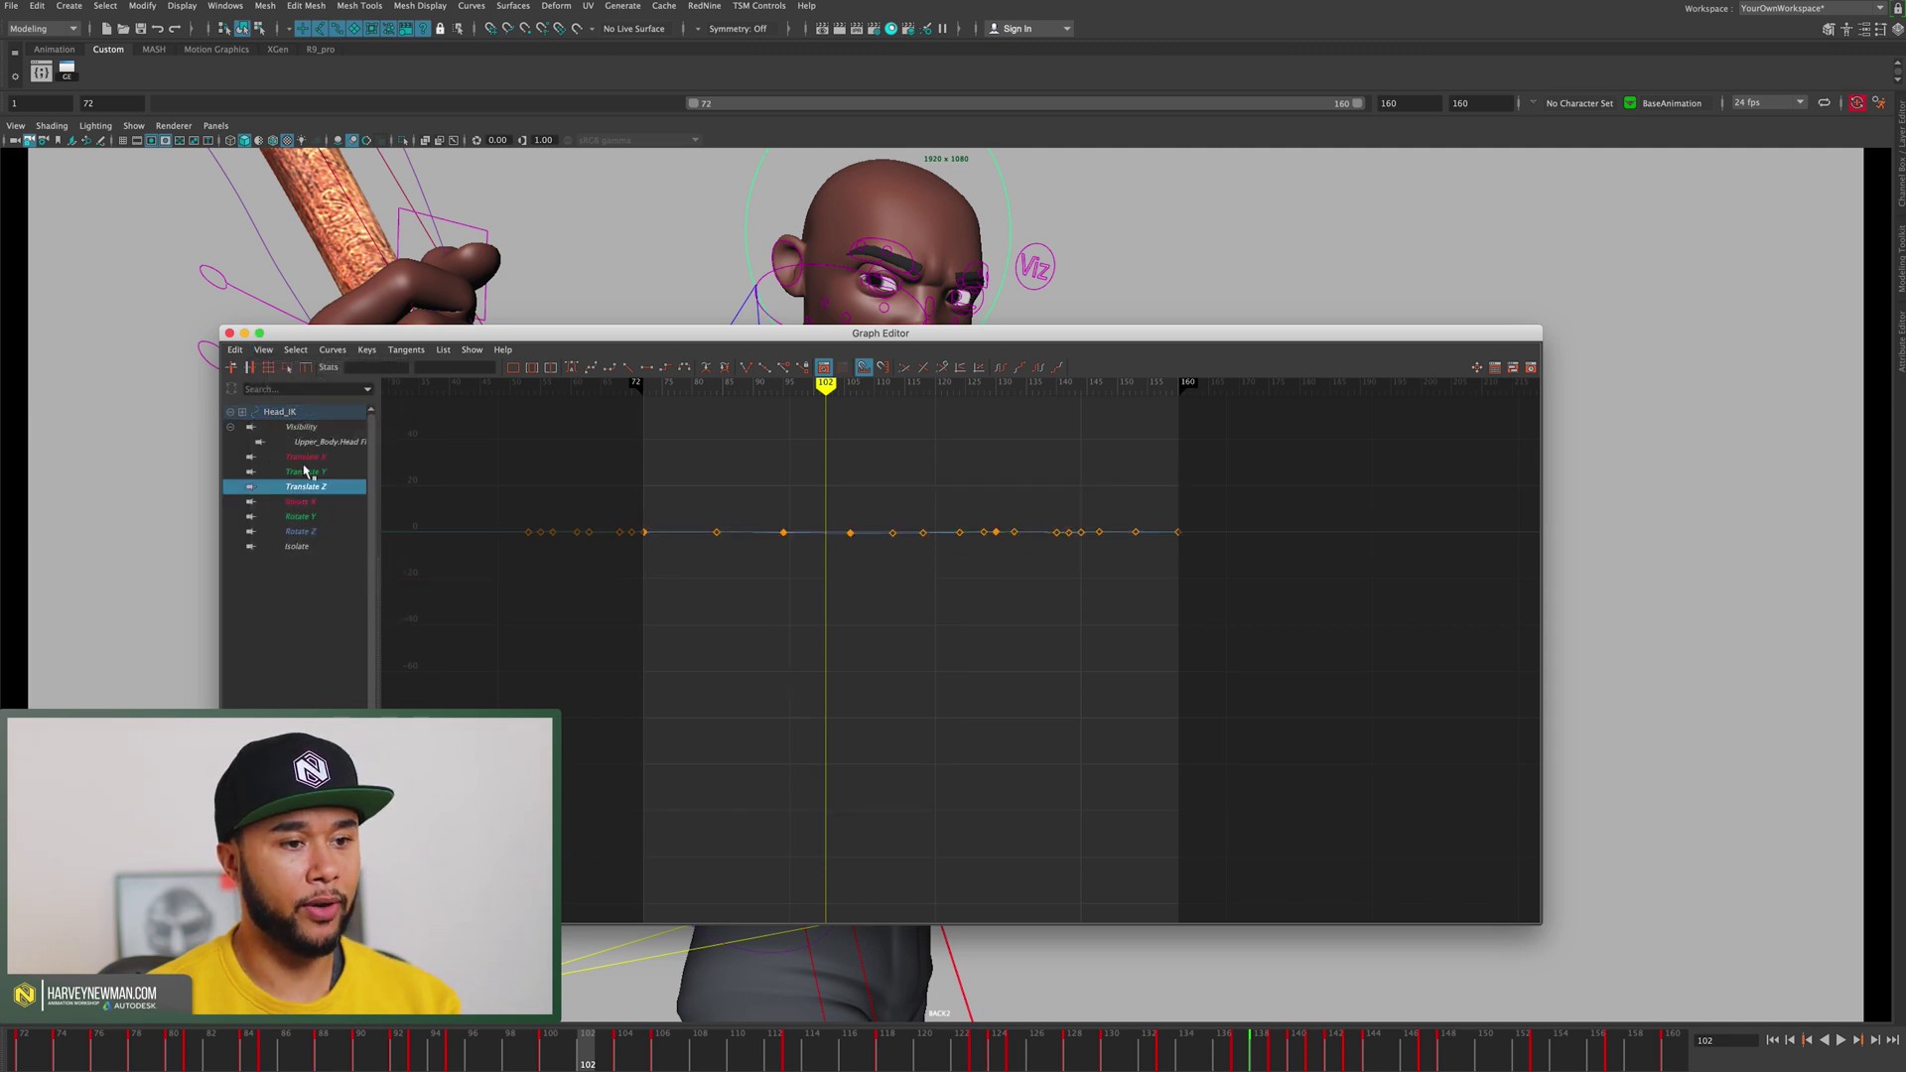
{"action": "left_click", "coordinate": [303, 457]}
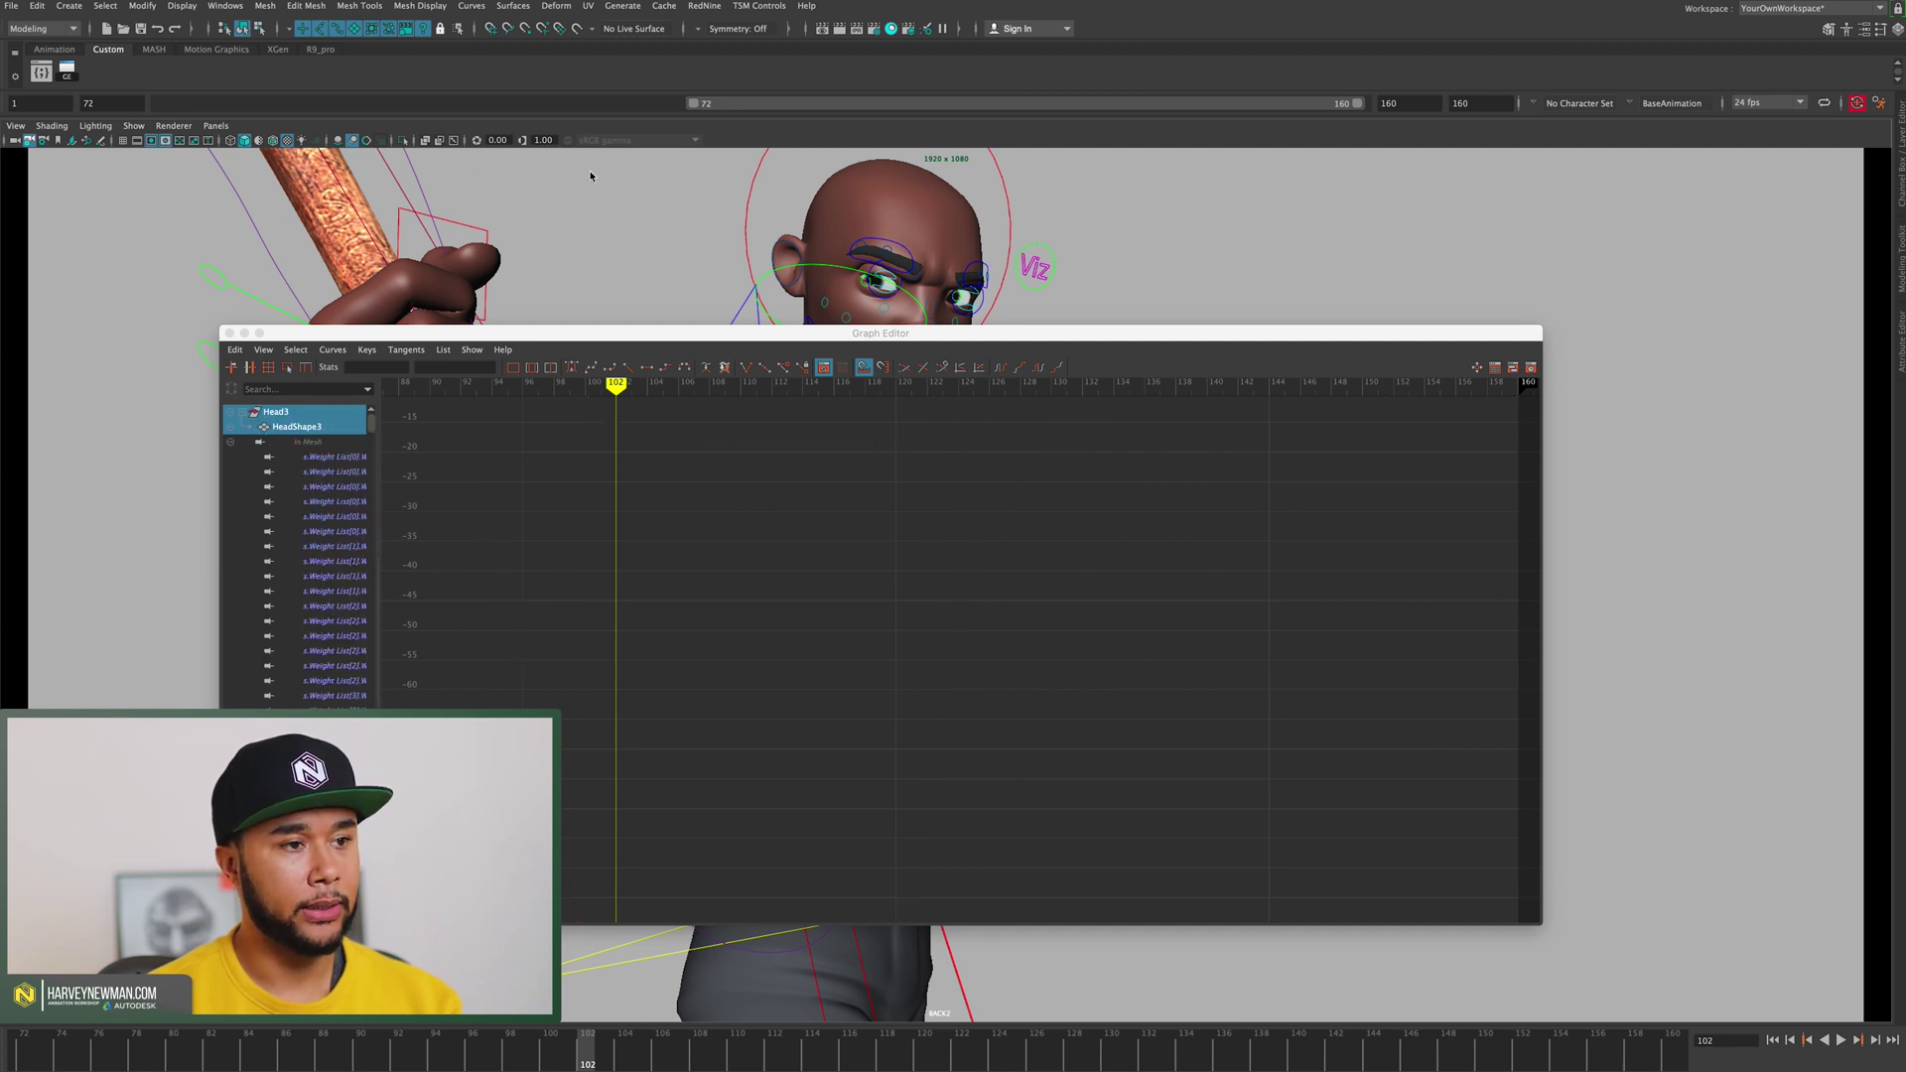
Step: Select the axe control and frame its animation curves, closing in on the keys of the active frame range
{"action": "left_click", "coordinate": [246, 206]}
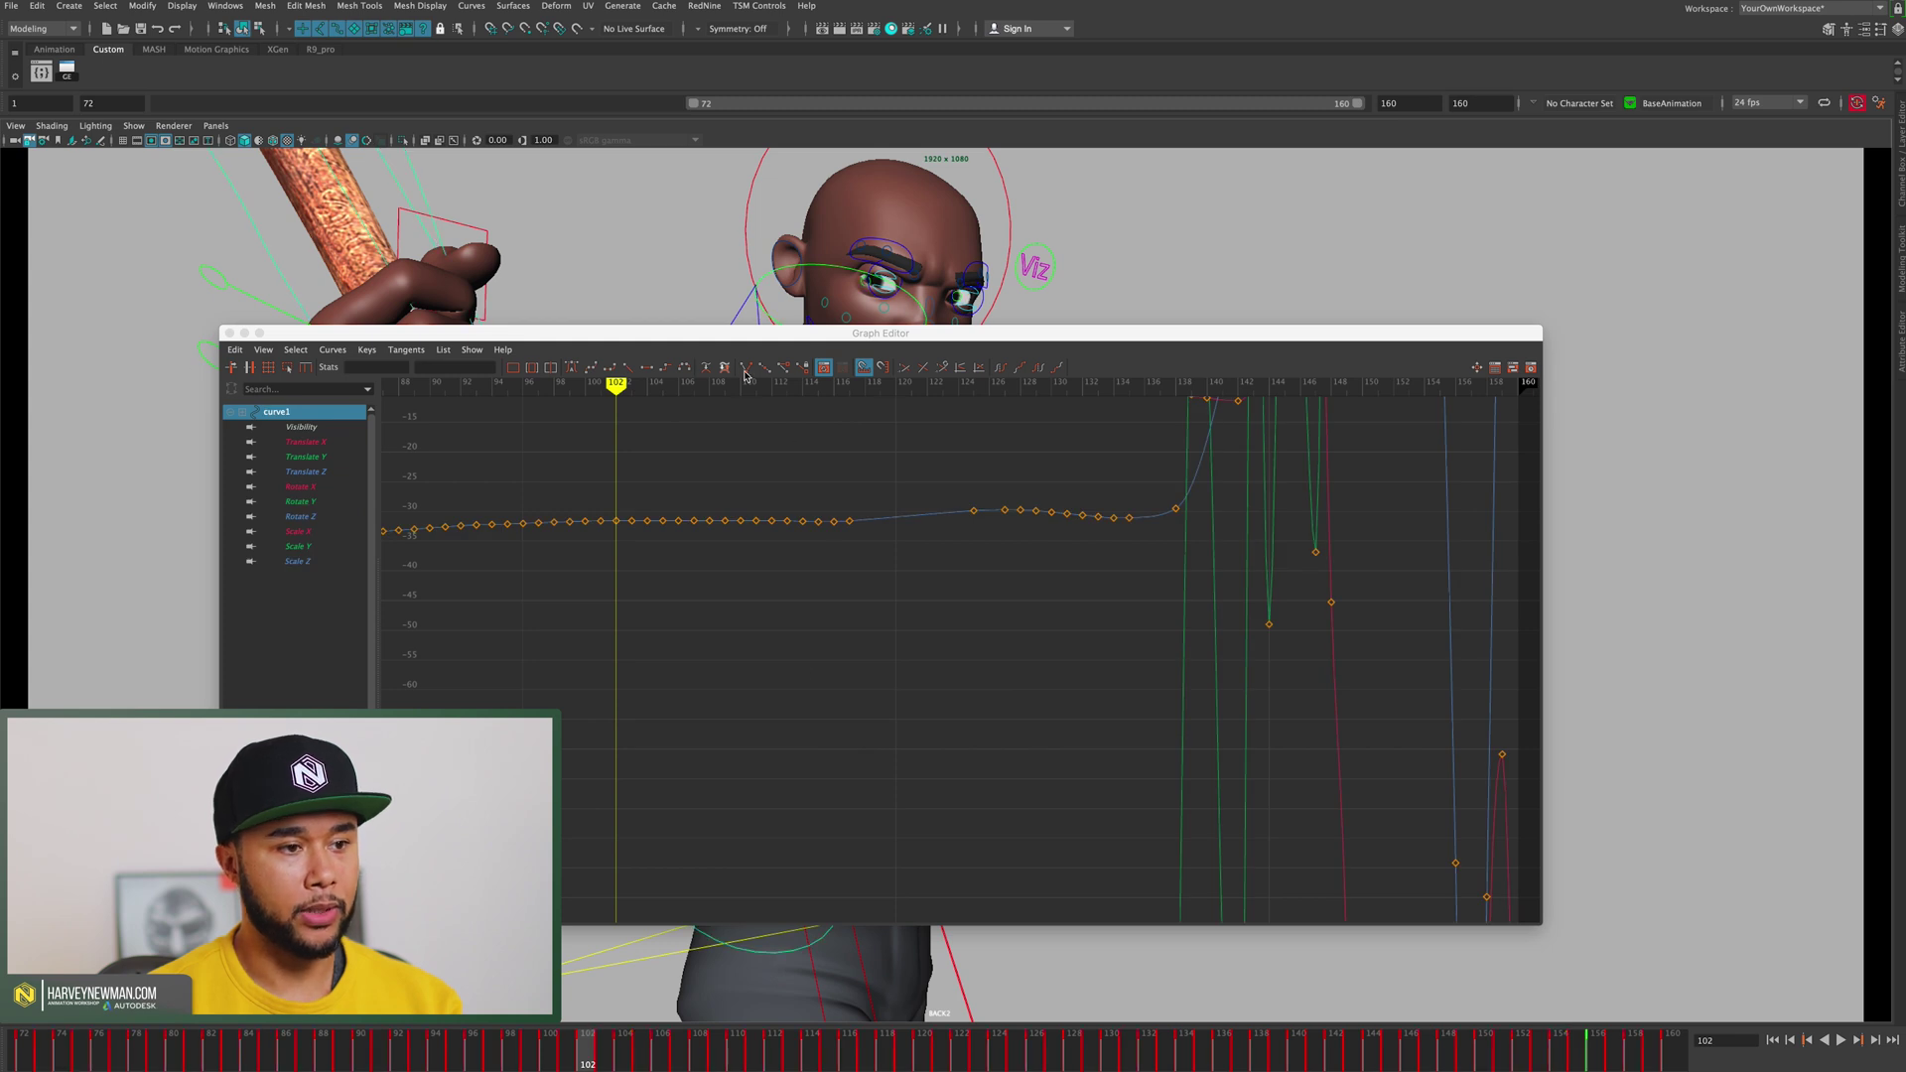
{"action": "left_click", "coordinate": [795, 633]}
{"action": "key", "text": "a"}
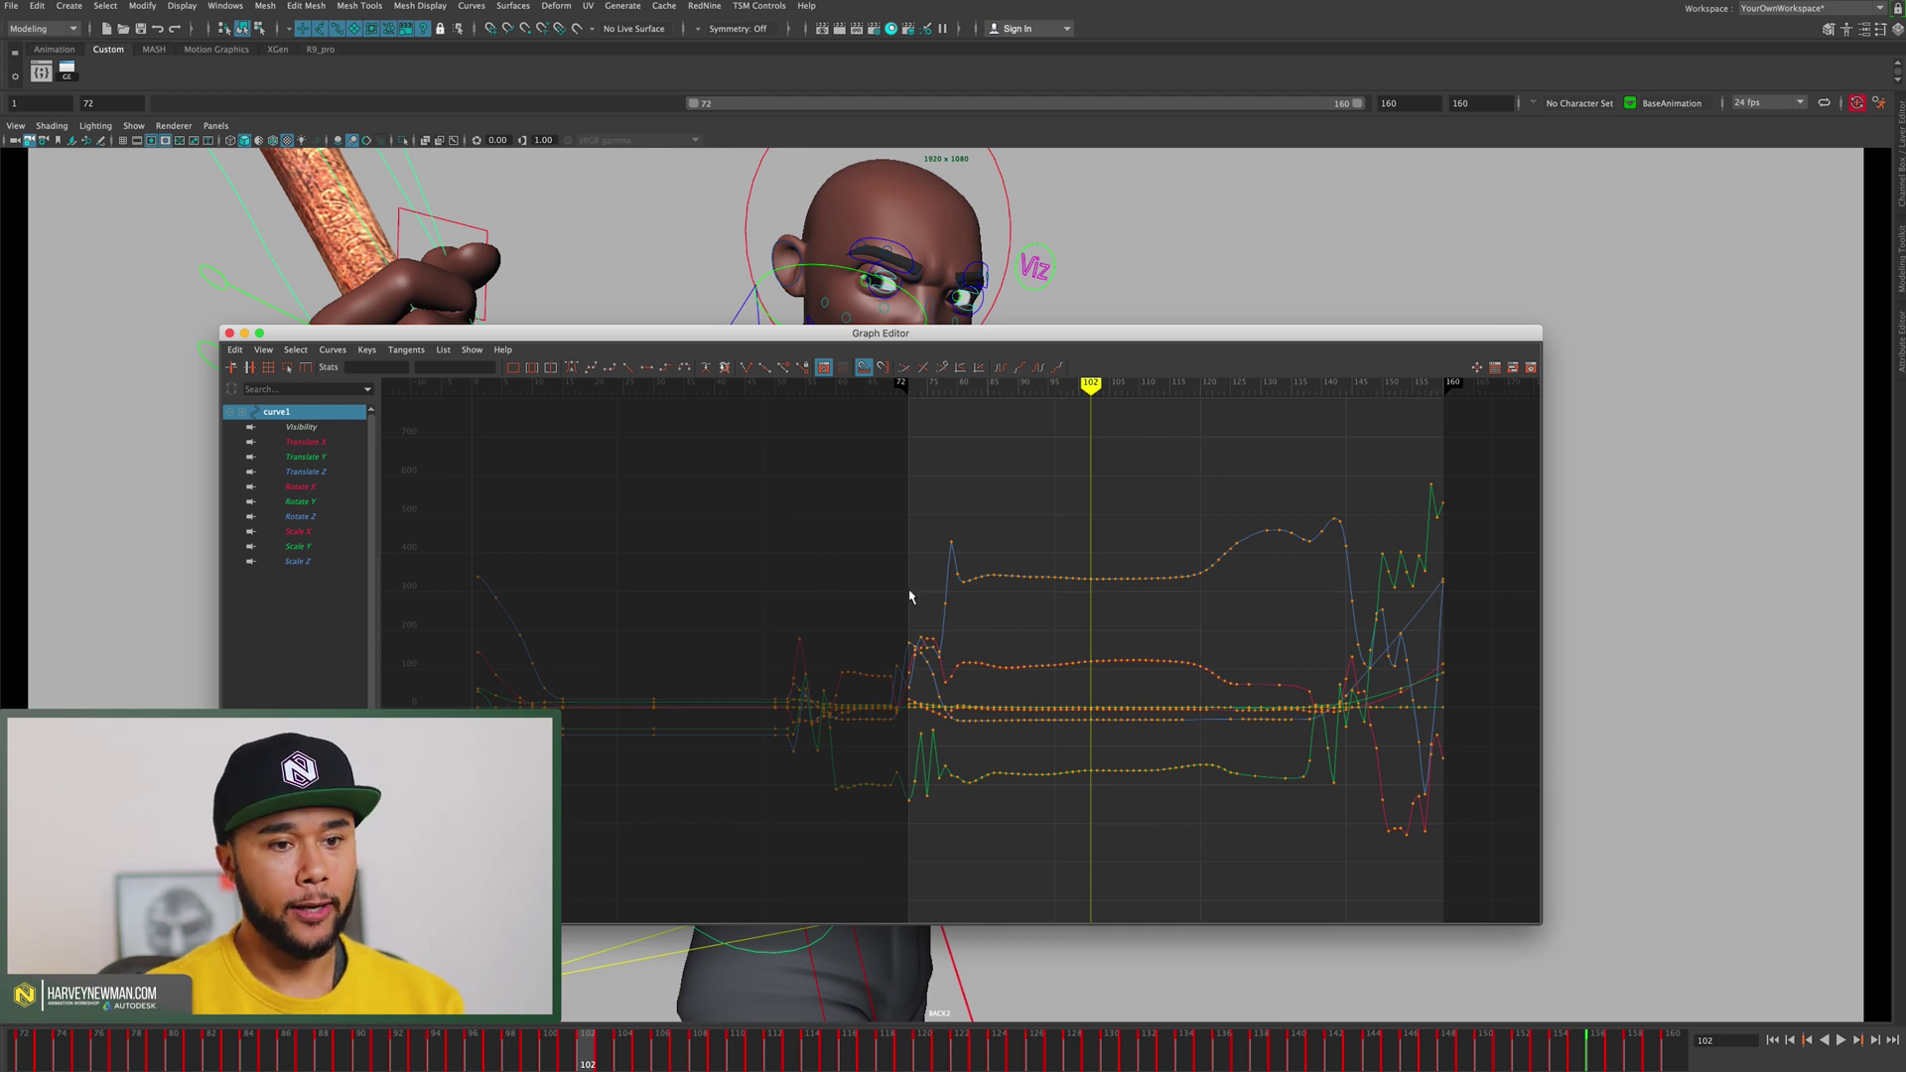
{"action": "left_click_drag", "start_coordinate": [929, 459], "coordinate": [1371, 863]}
{"action": "left_click", "coordinate": [518, 461]}
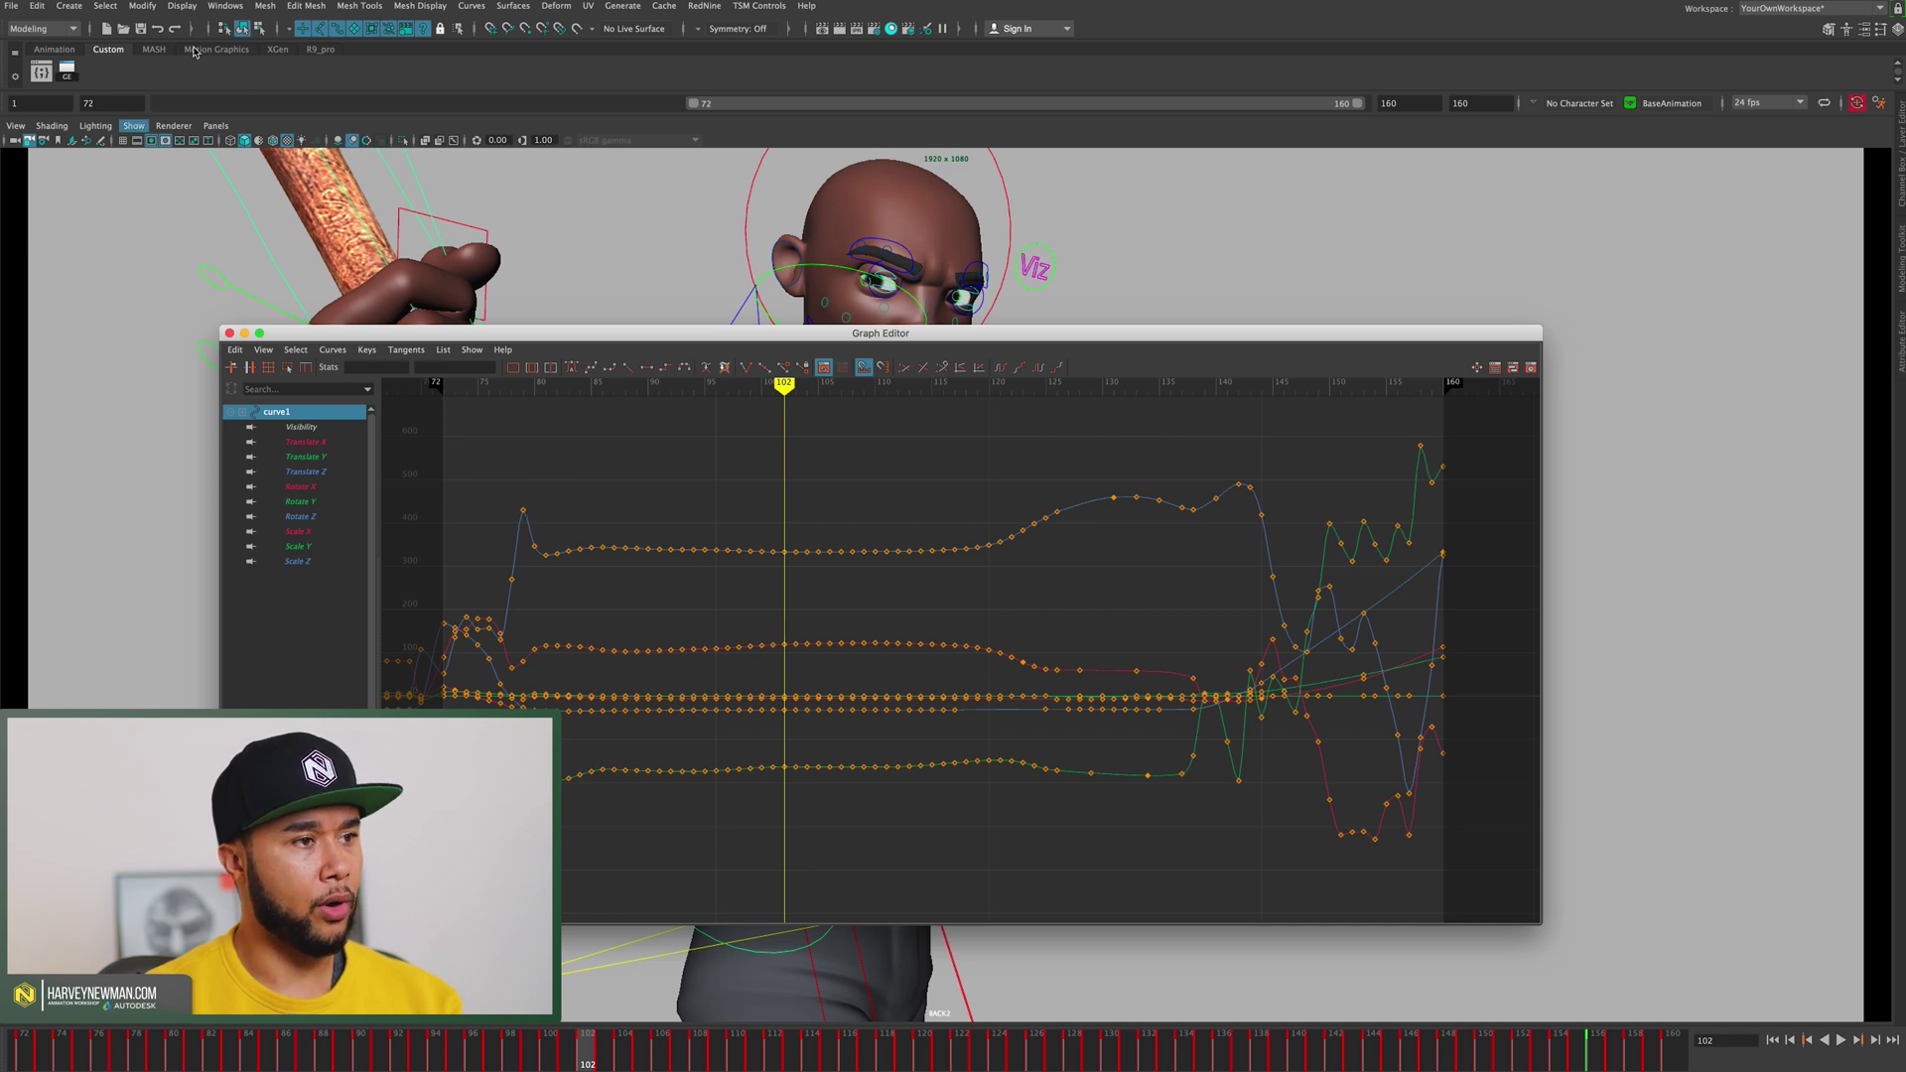
Step: Turn on Auto Frame and compare the curves in Stacked View and Normalized View before returning to Absolute View
{"action": "left_click", "coordinate": [266, 351]}
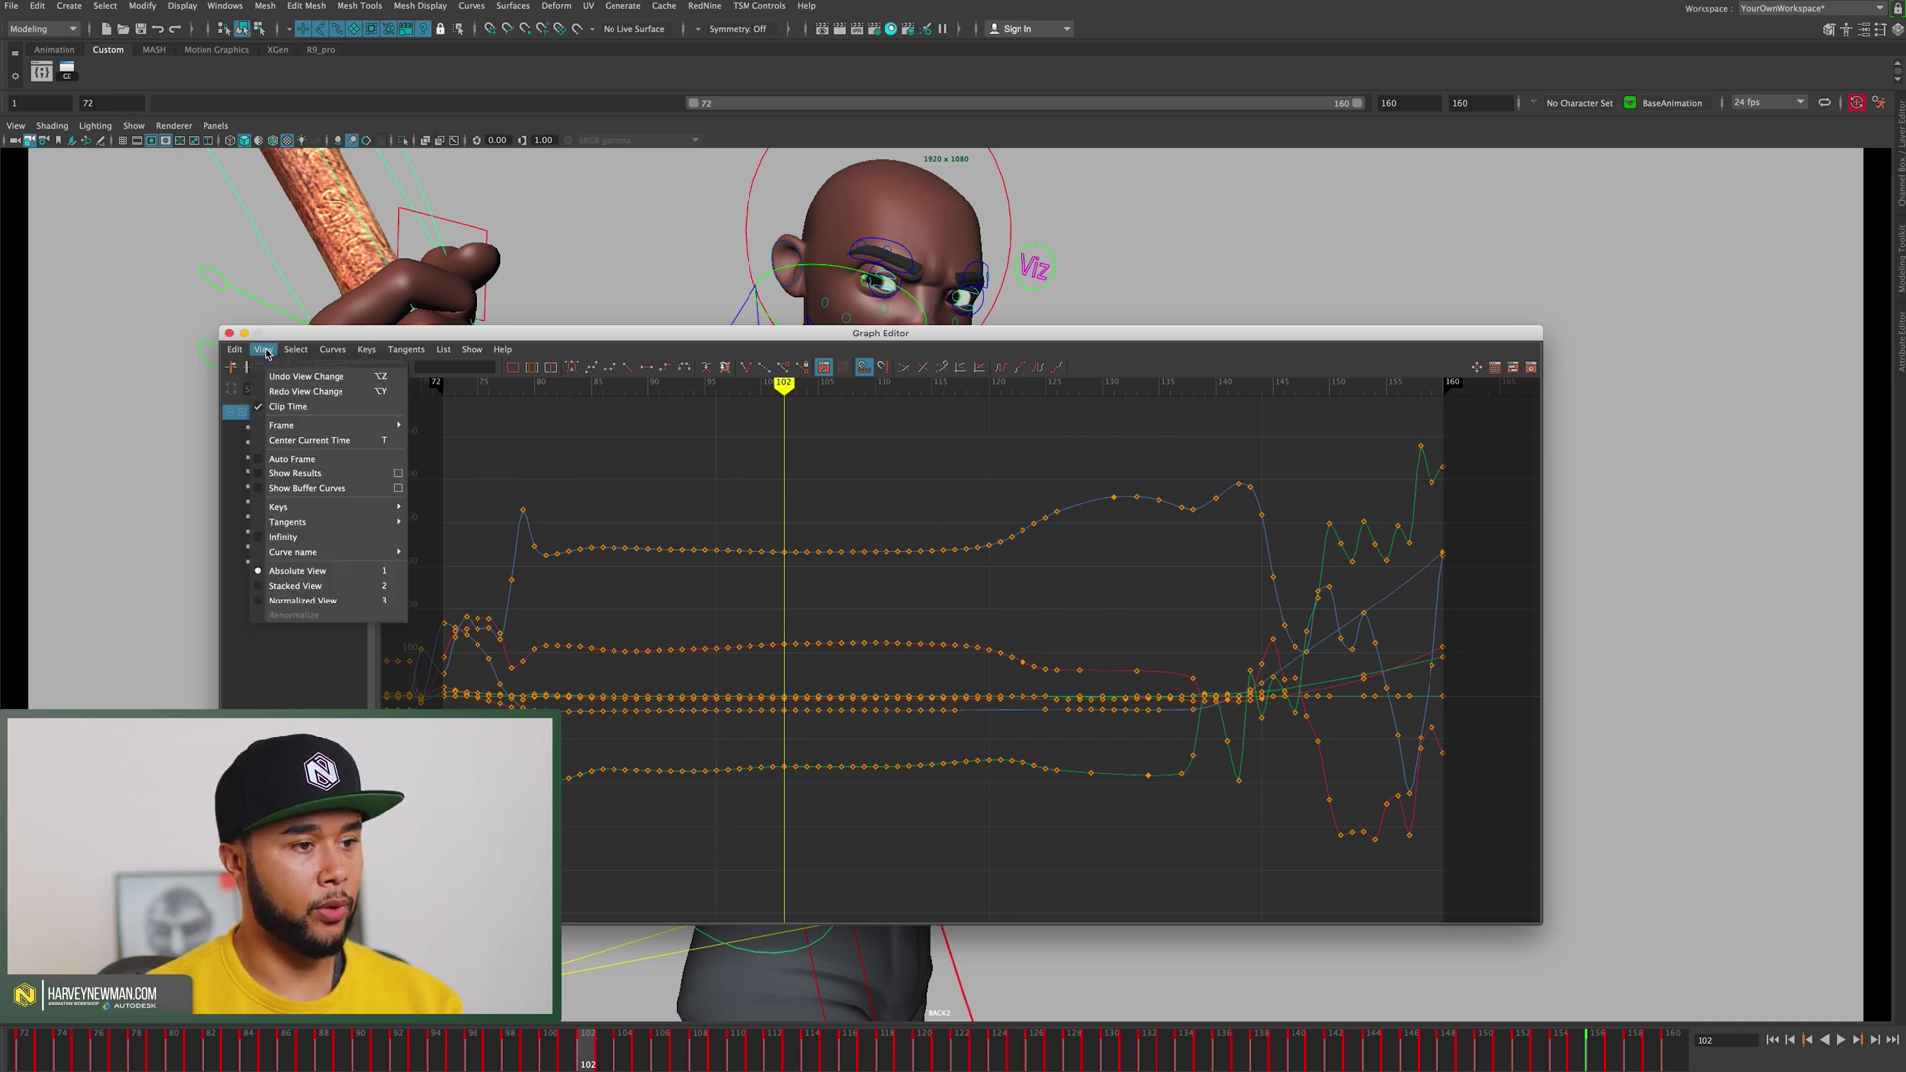
{"action": "left_click", "coordinate": [268, 464]}
{"action": "left_click", "coordinate": [264, 351]}
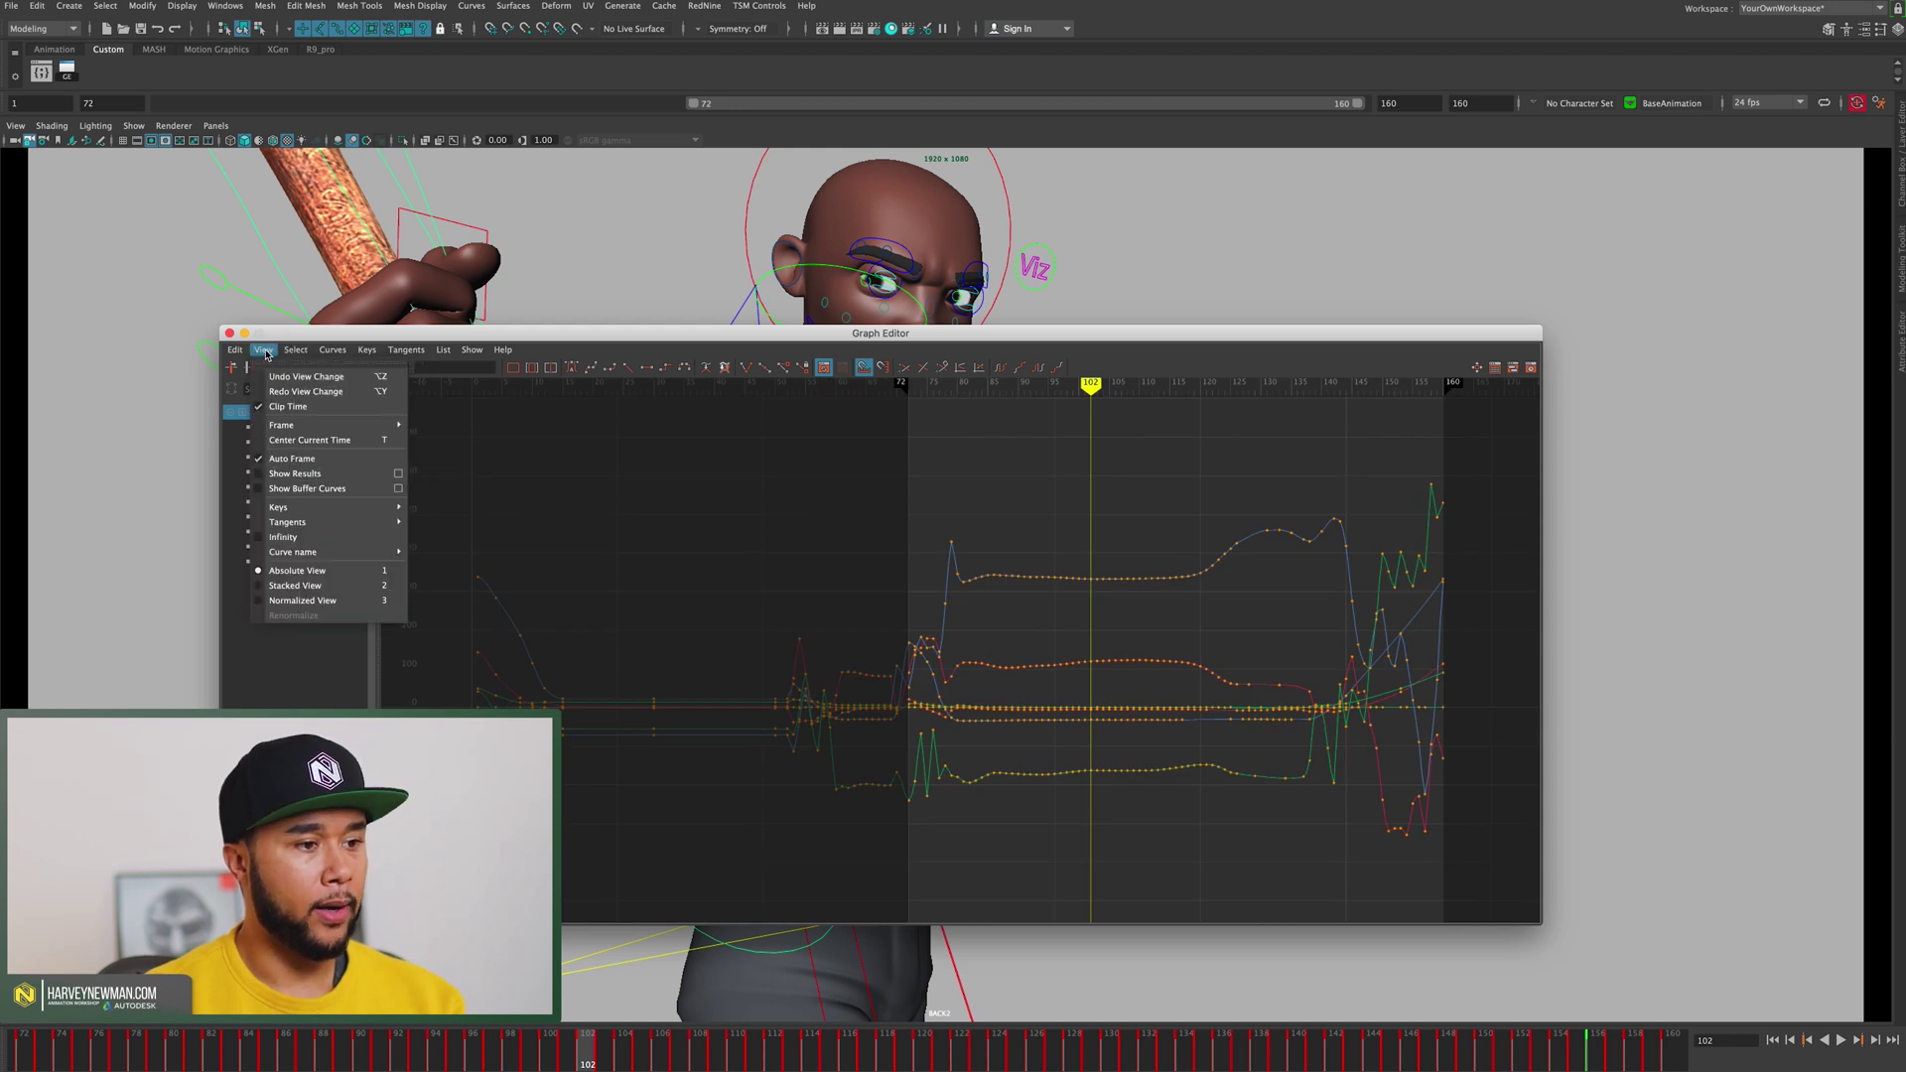
{"action": "left_click", "coordinate": [338, 592]}
{"action": "left_click", "coordinate": [263, 350]}
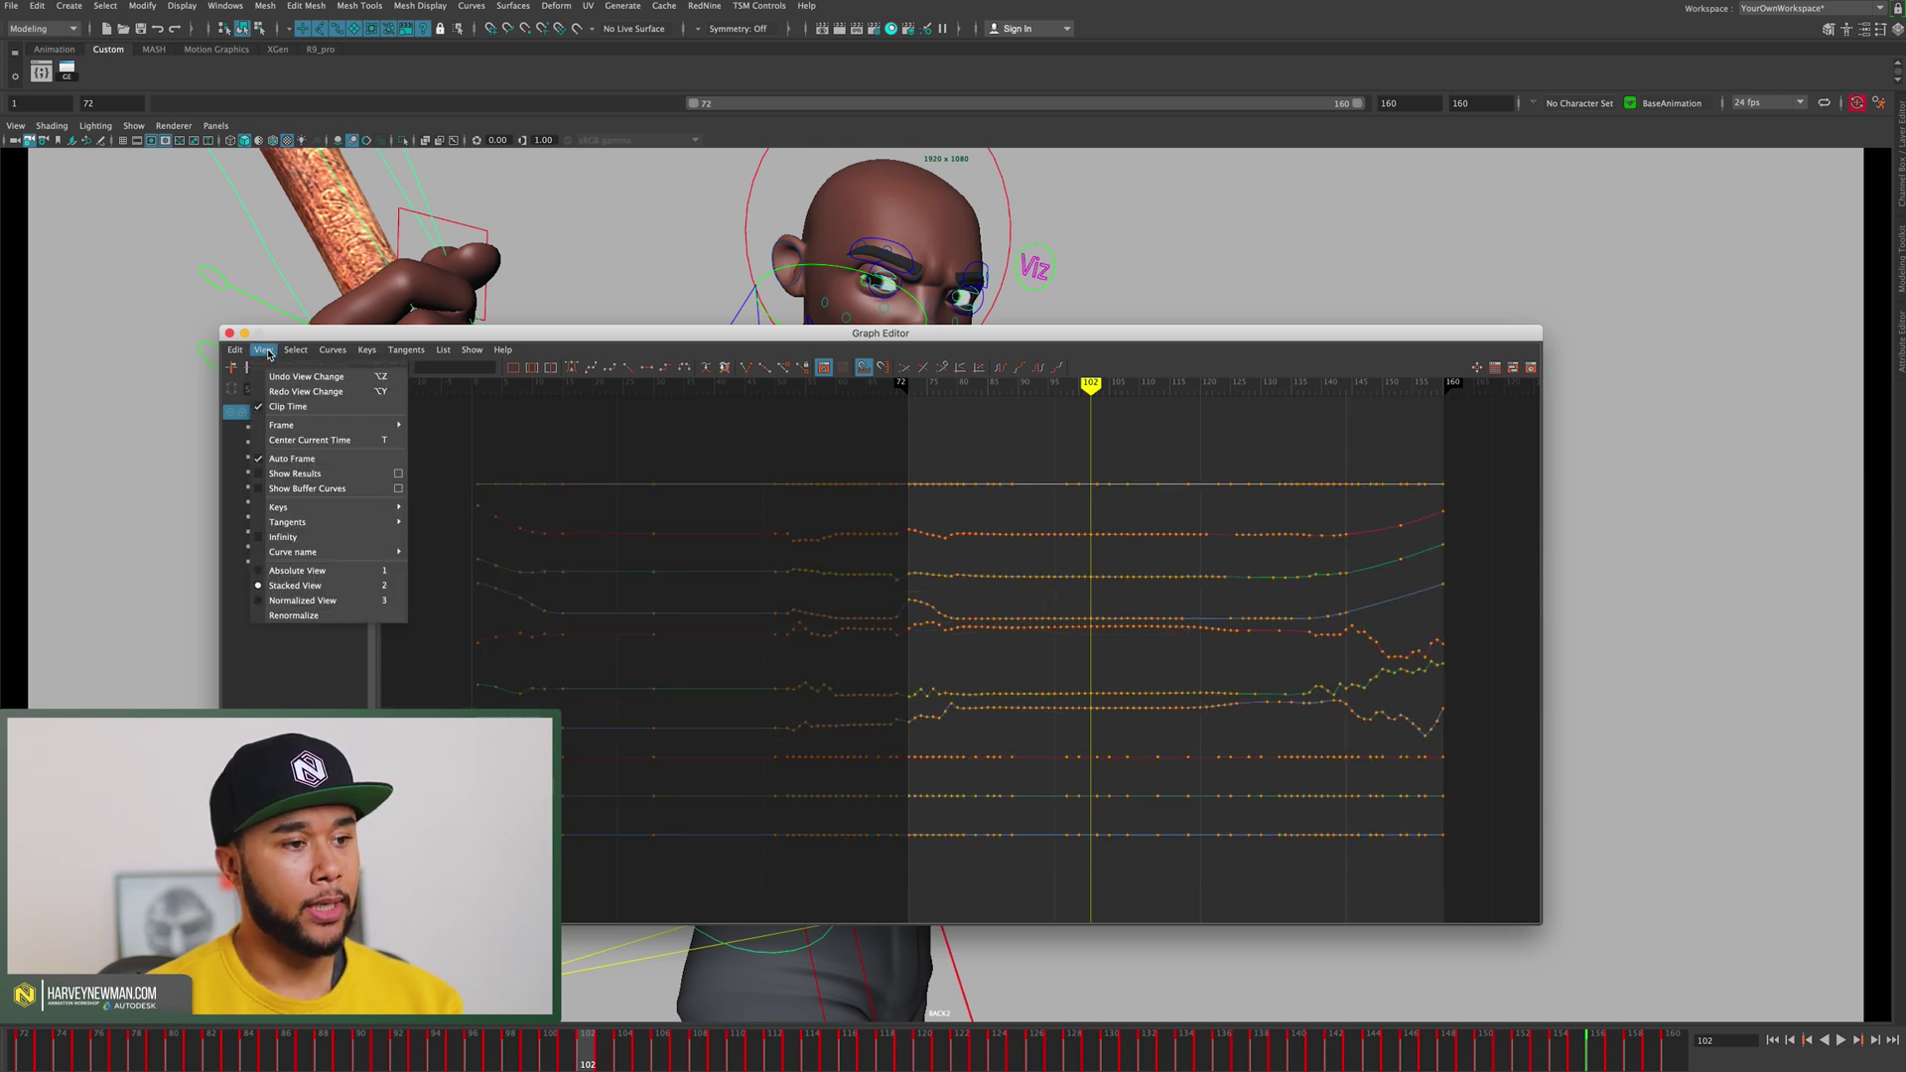
{"action": "left_click", "coordinate": [328, 601]}
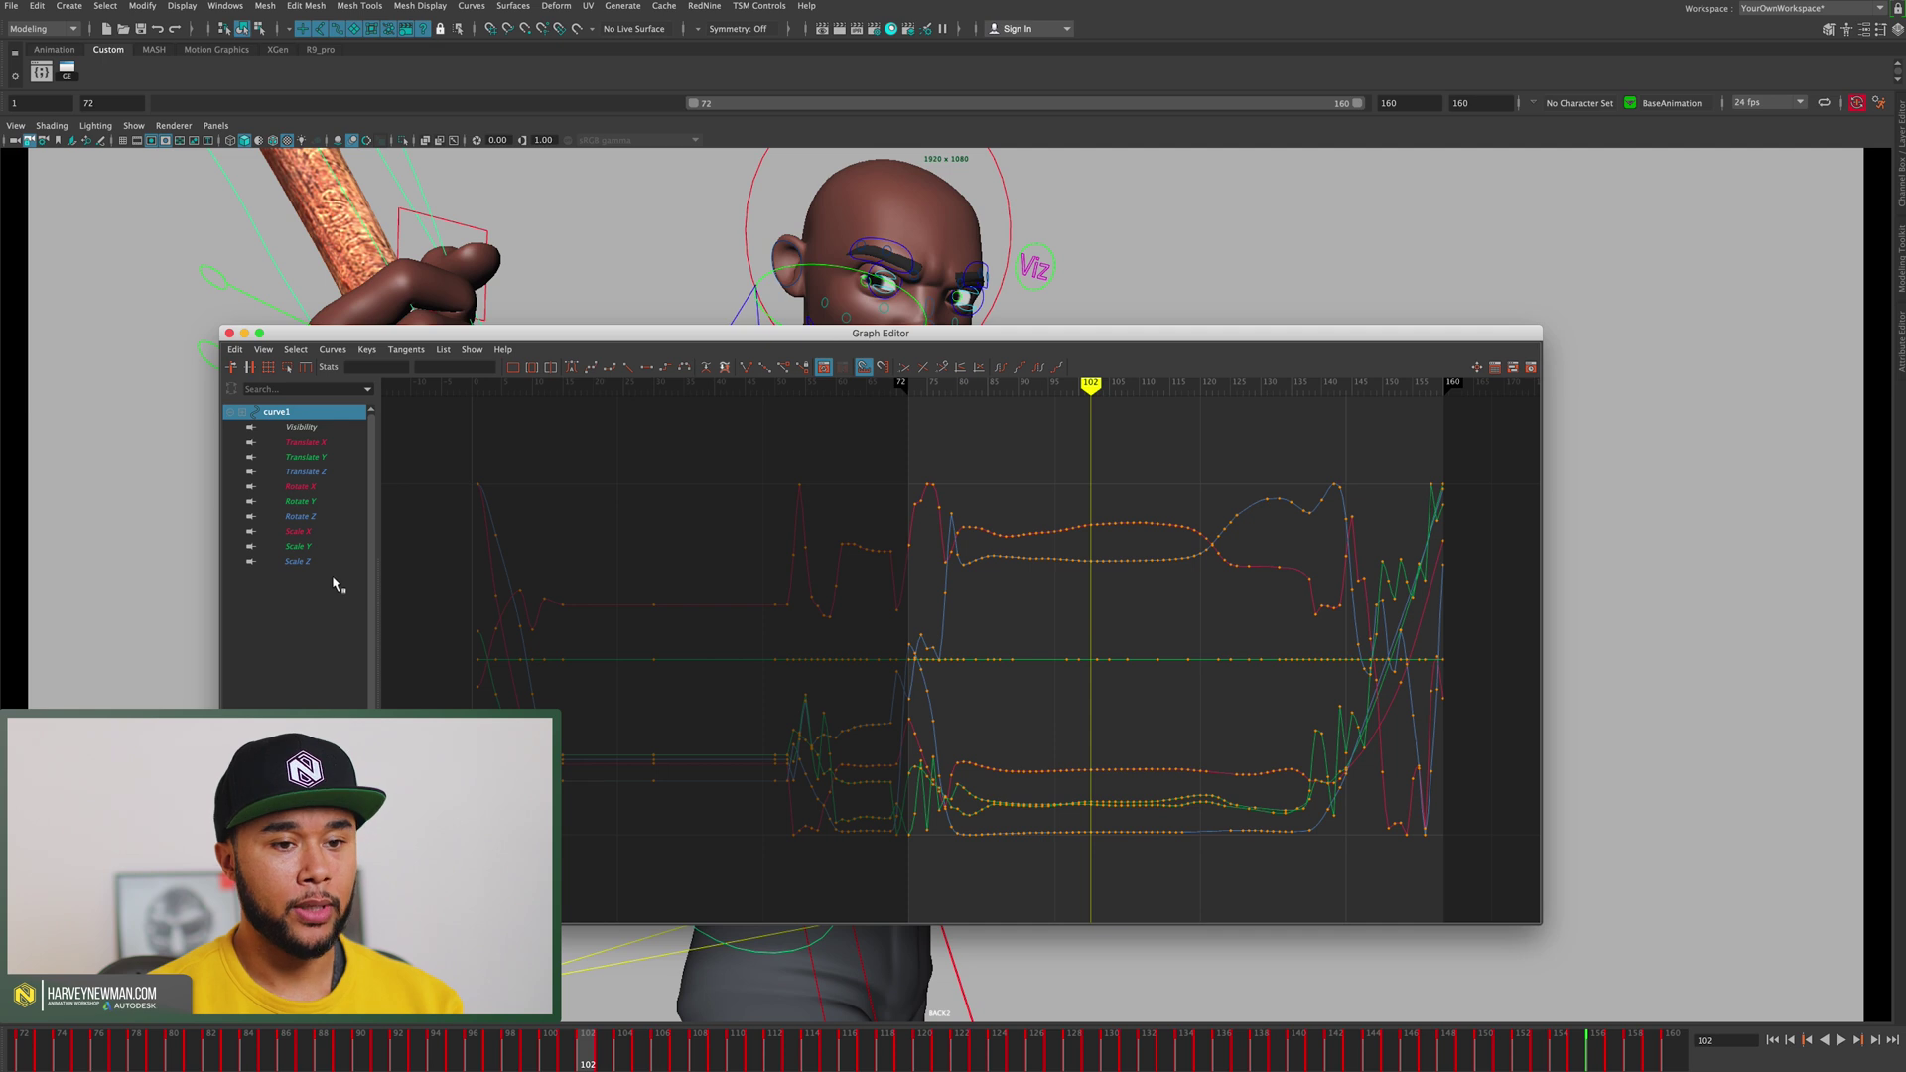
{"action": "left_click", "coordinate": [263, 349]}
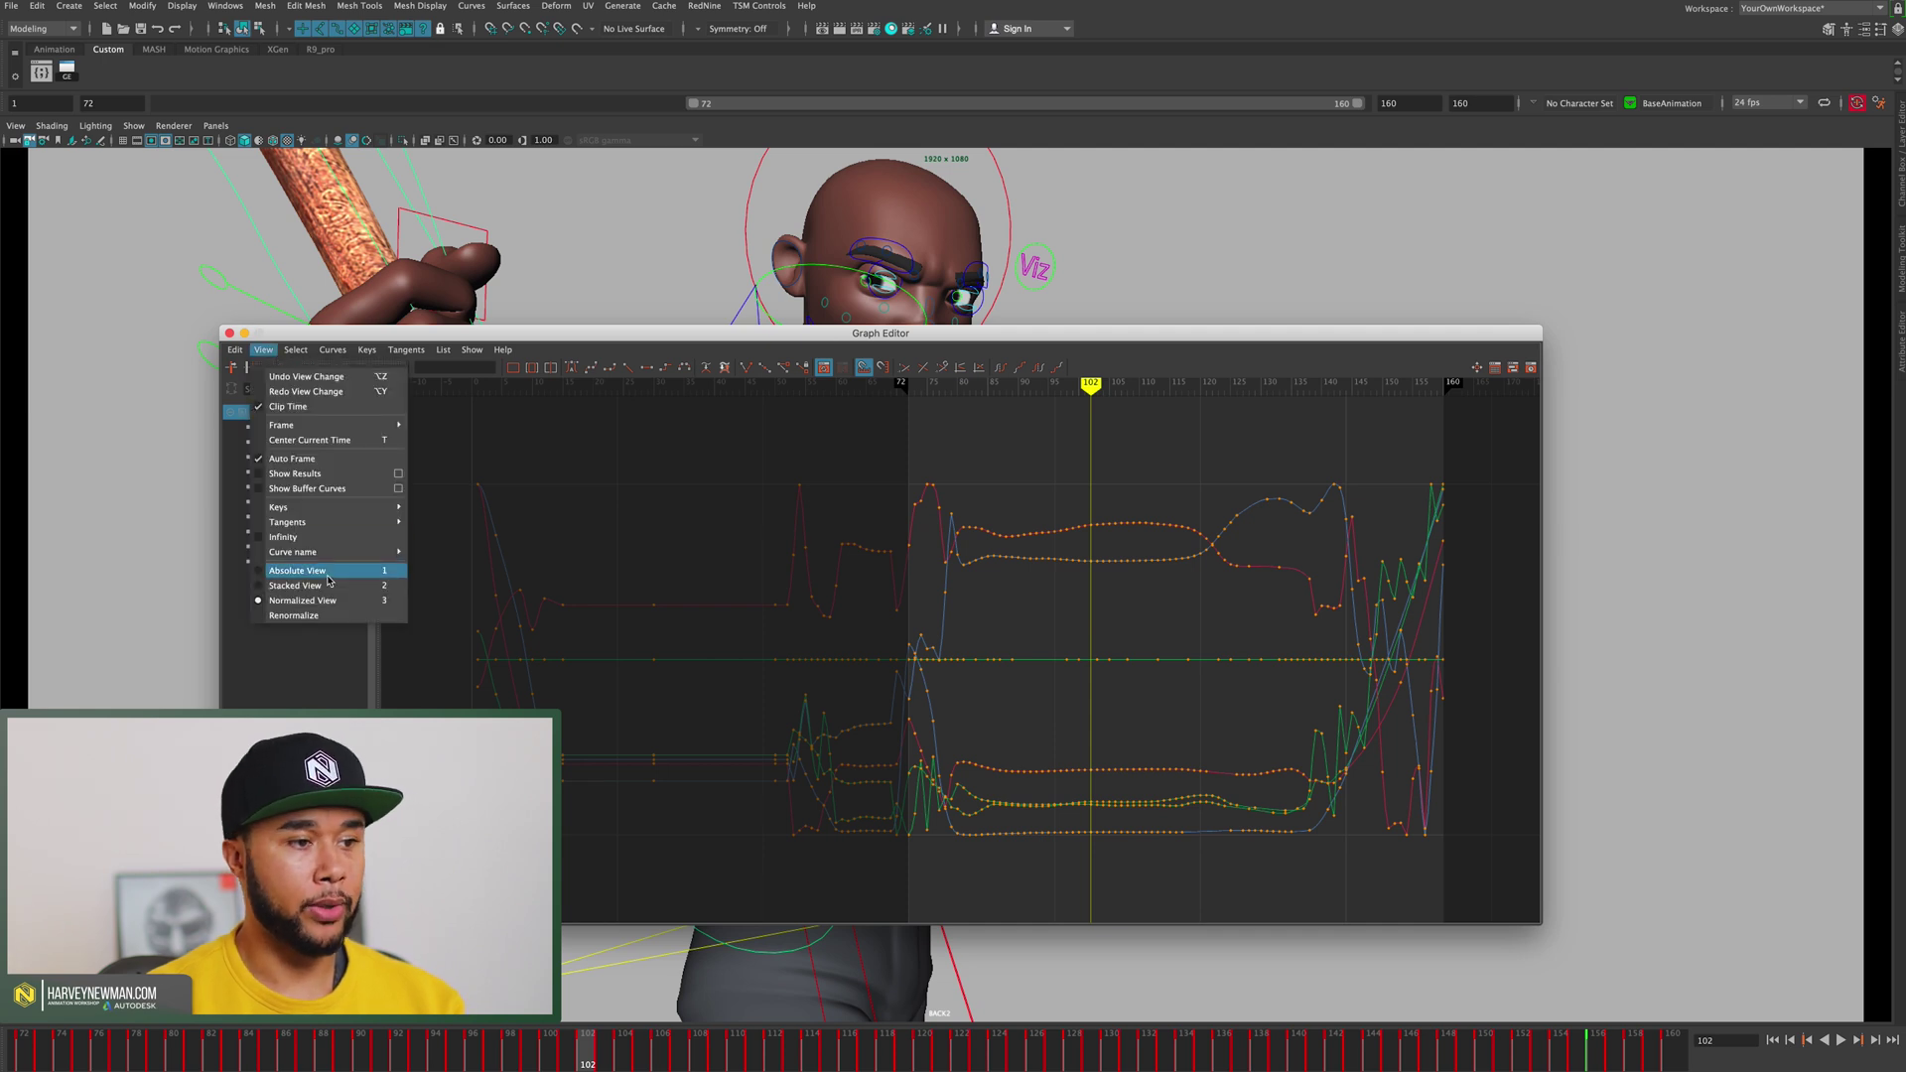
{"action": "left_click", "coordinate": [327, 581]}
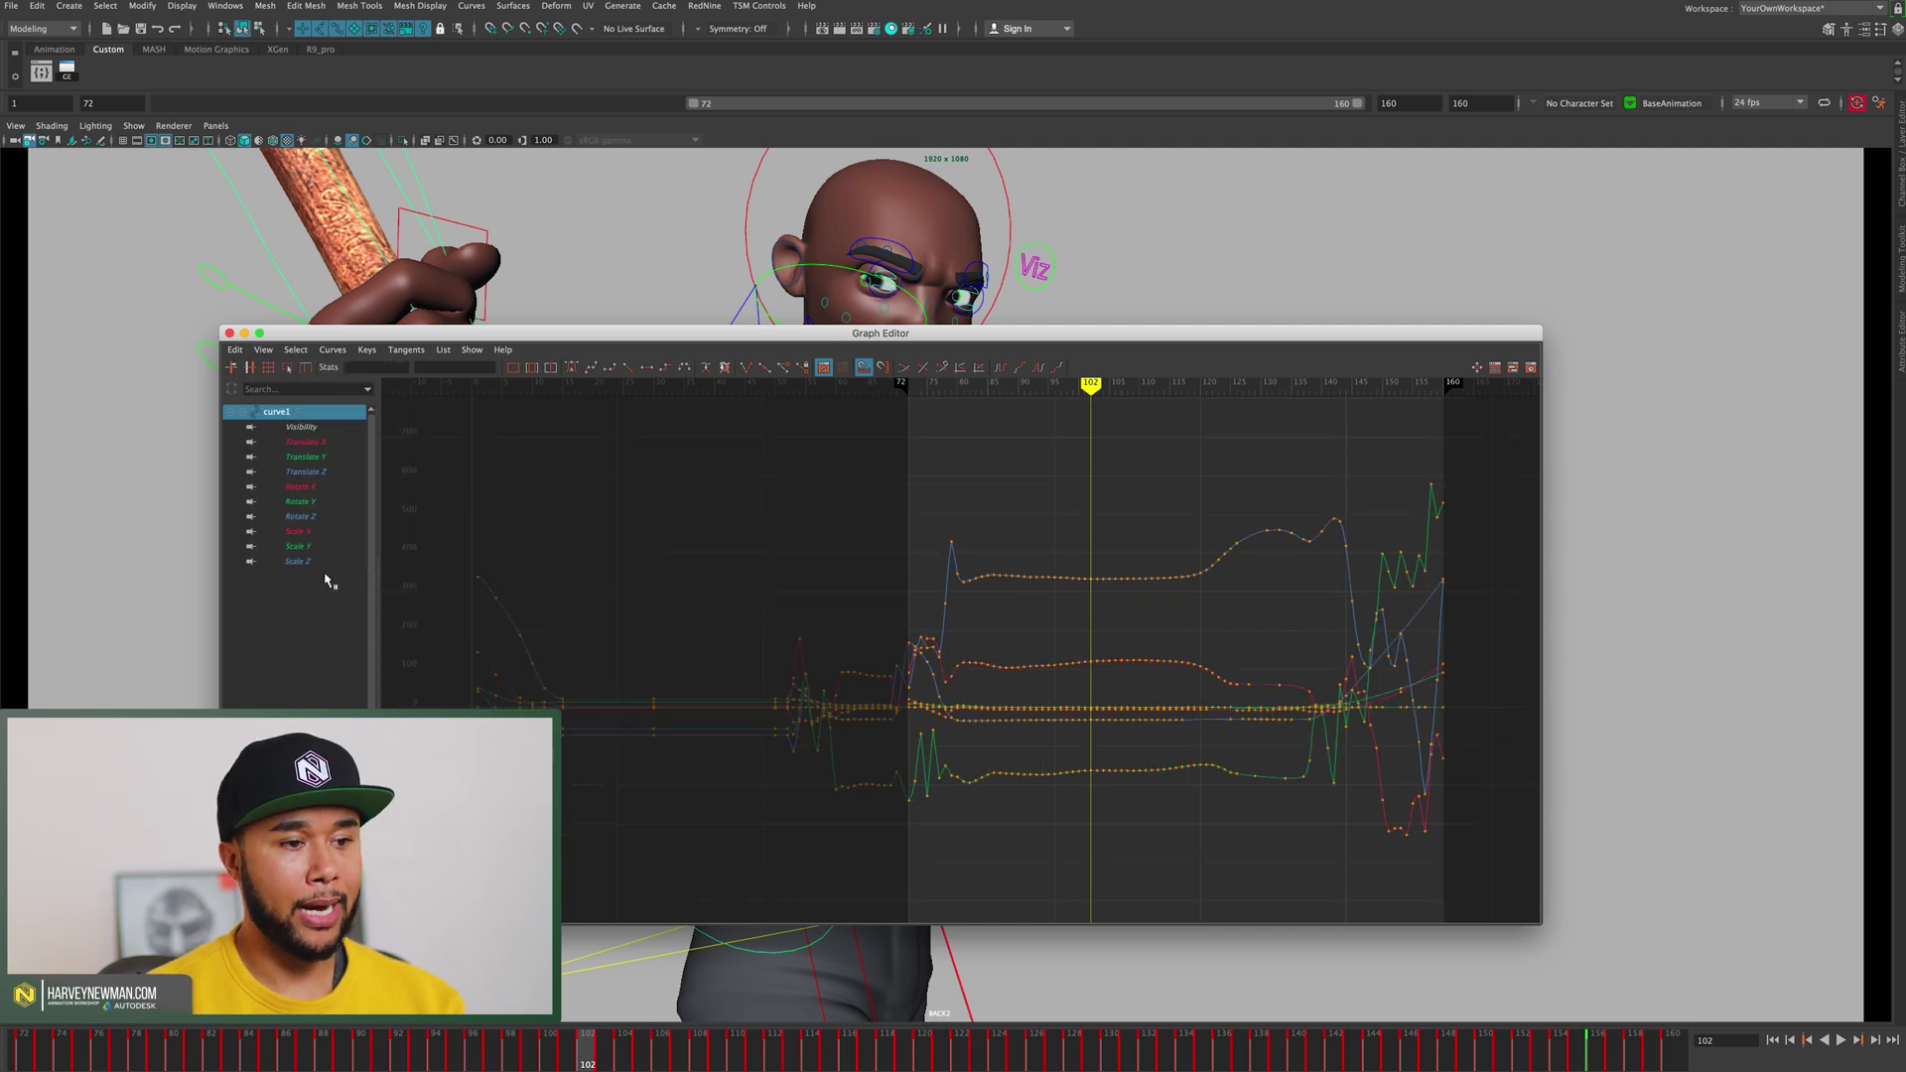
Step: Isolate the axe control's Translate X curve and close in on its keys between frames 72 and 82
{"action": "left_click", "coordinate": [305, 447]}
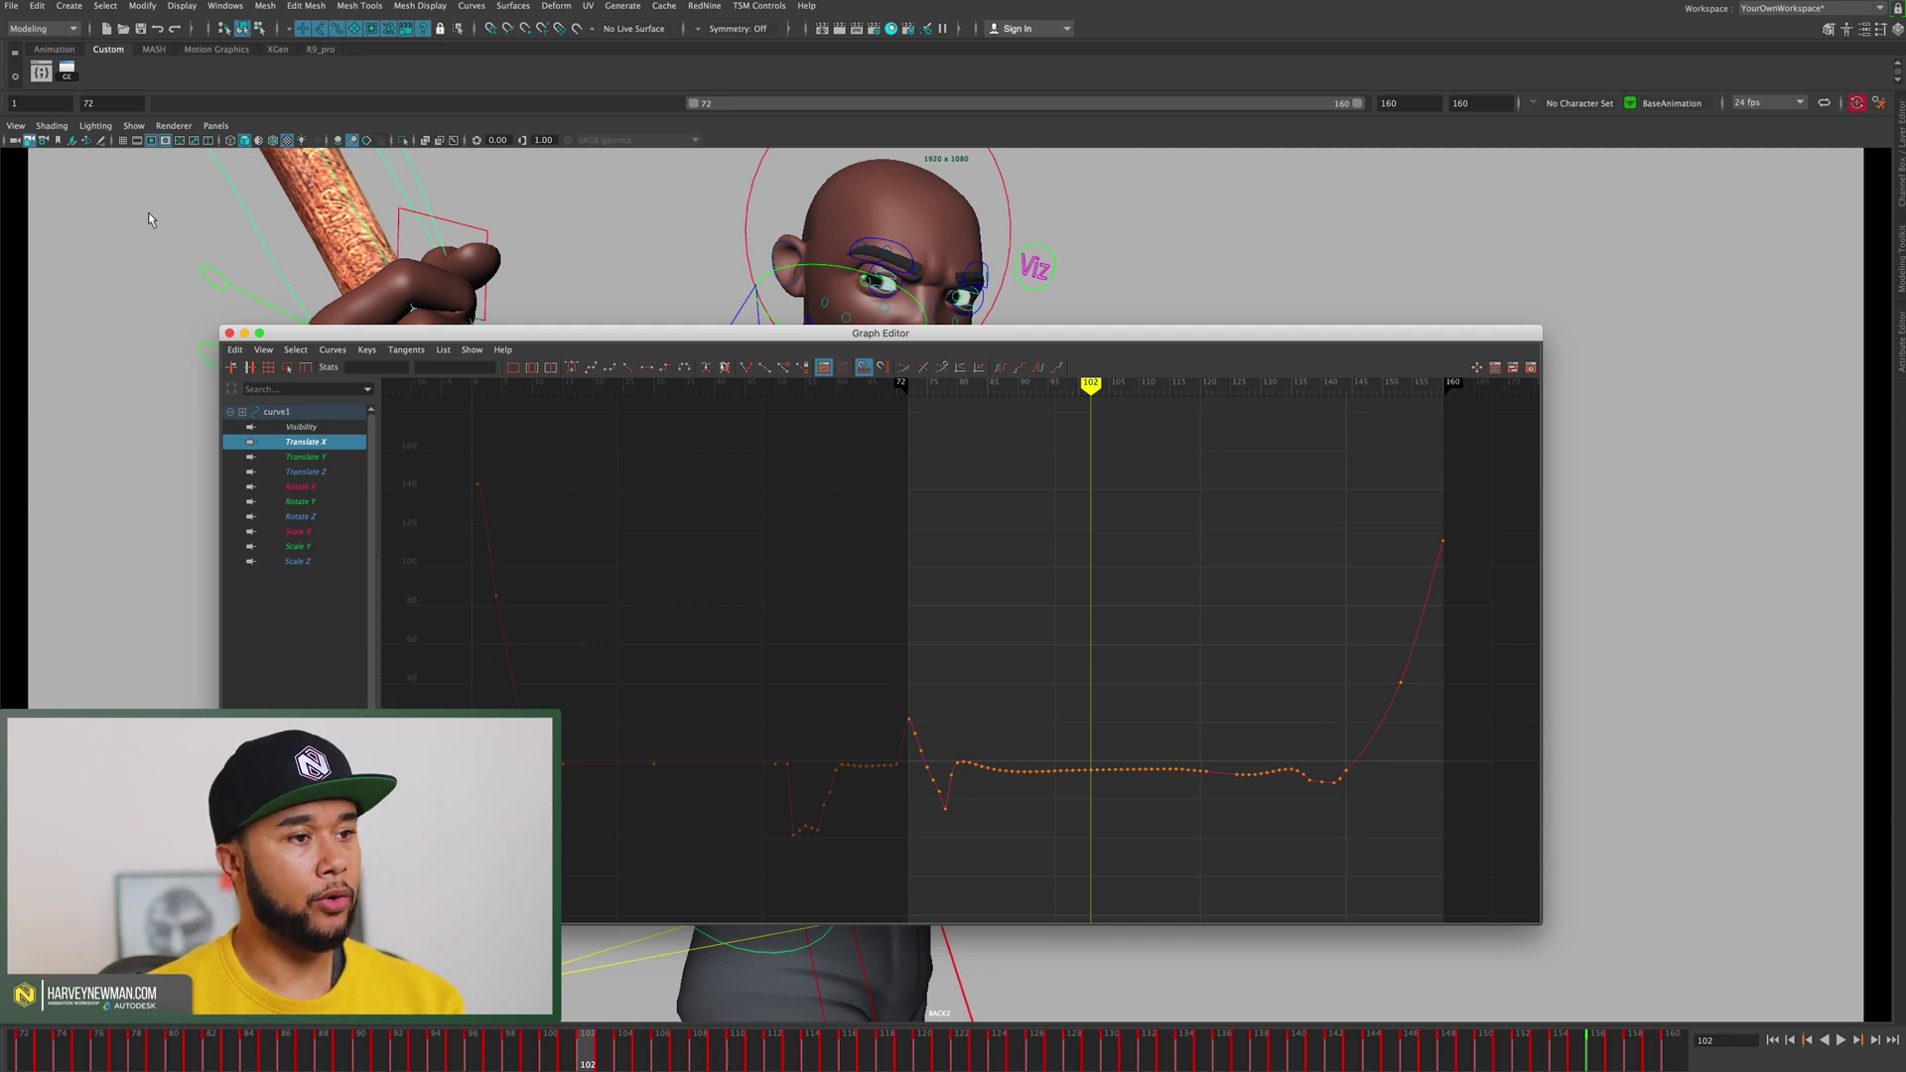
{"action": "left_click", "coordinate": [230, 206]}
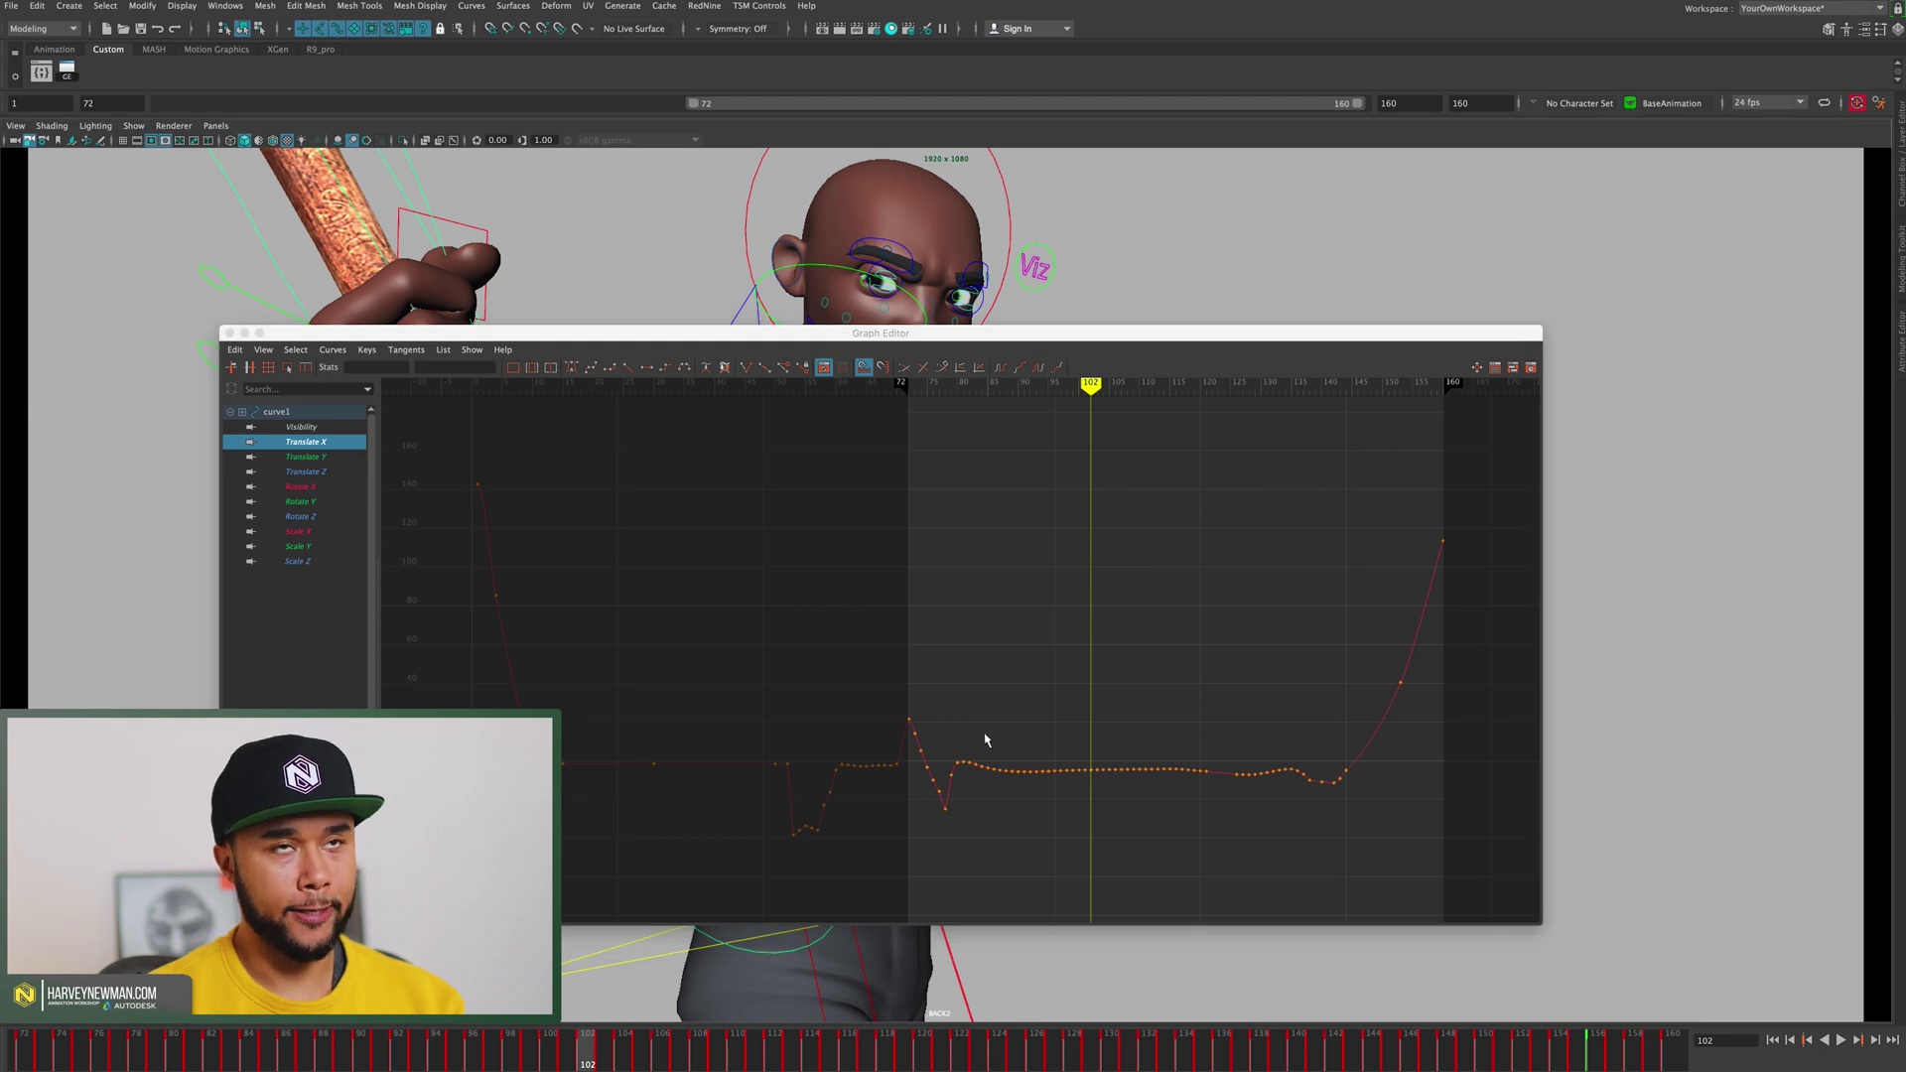
{"action": "left_click_drag", "start_coordinate": [962, 709], "coordinate": [1221, 897]}
{"action": "key", "text": "f"}
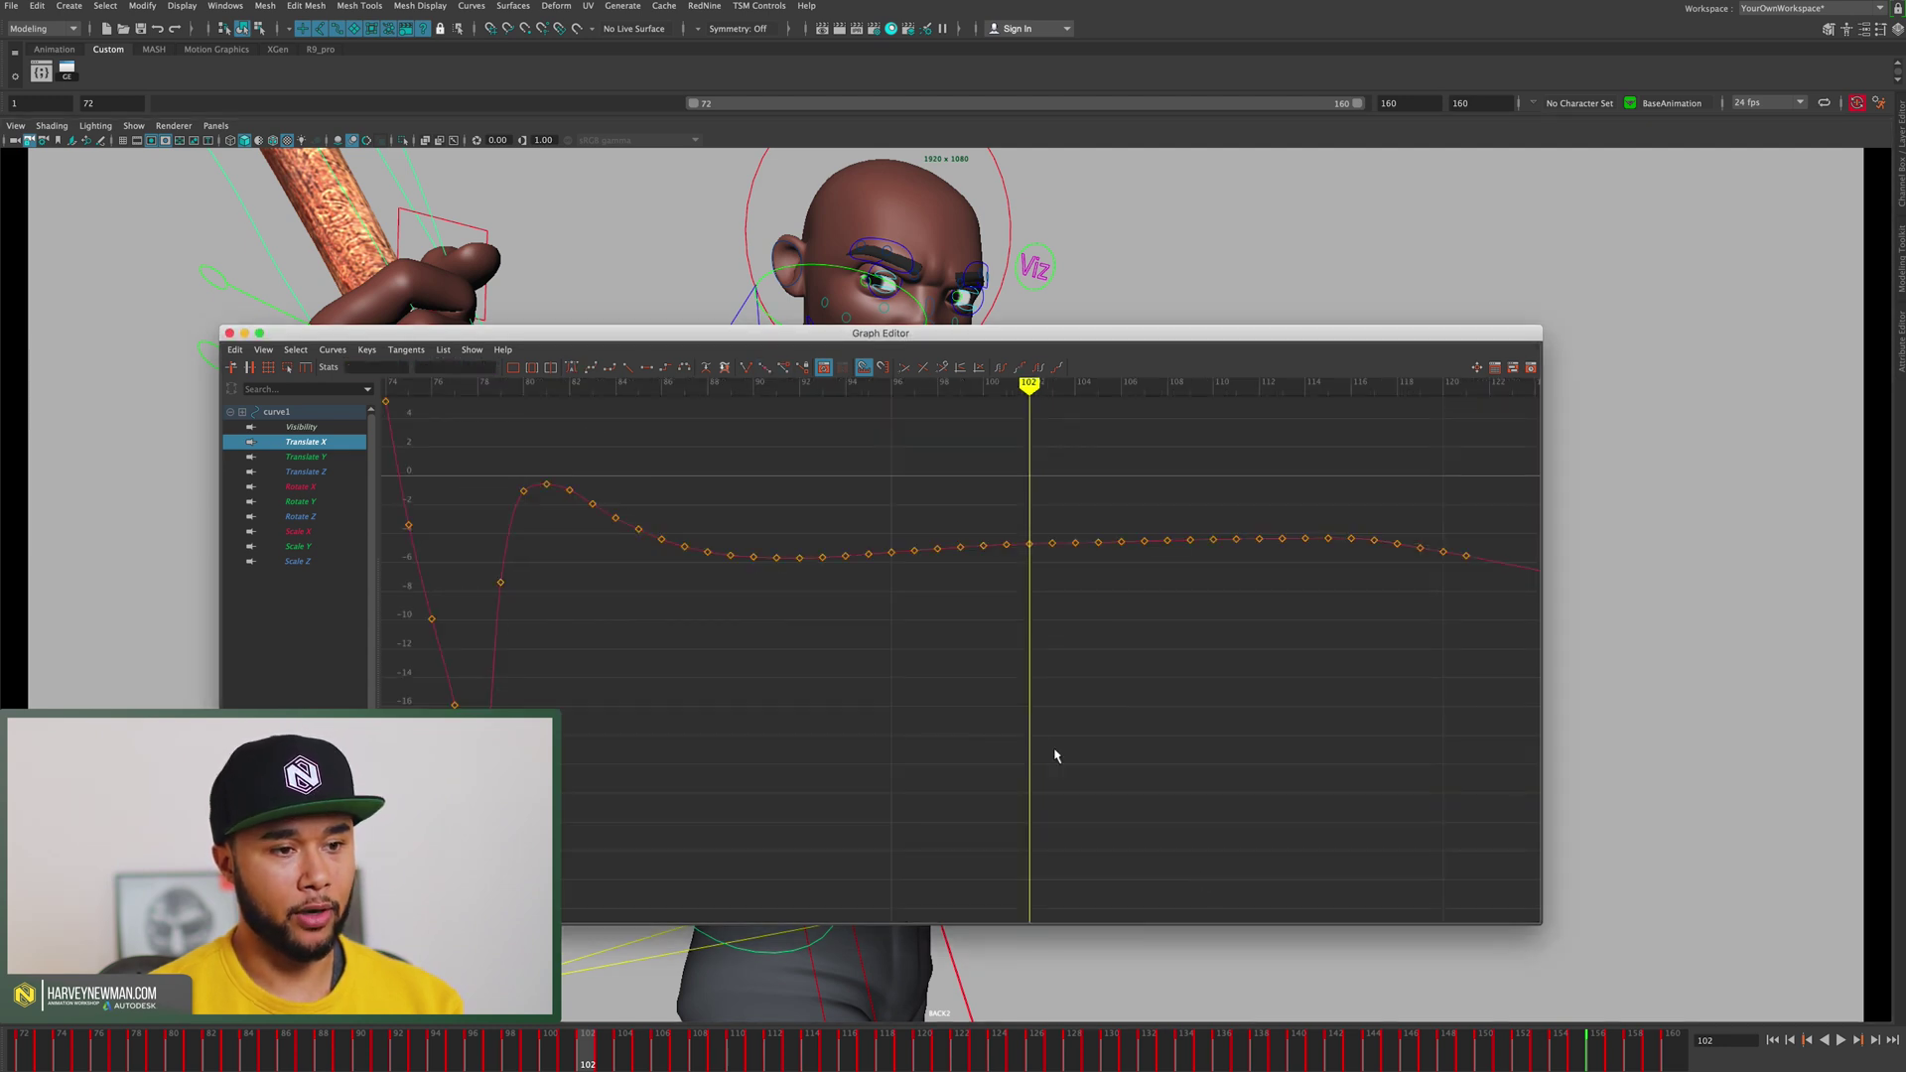
{"action": "middle_click_drag", "start_coordinate": [743, 679], "coordinate": [1182, 730], "text": "alt"}
{"action": "left_click_drag", "start_coordinate": [816, 480], "coordinate": [964, 800]}
{"action": "key", "text": "f"}
{"action": "left_click", "coordinate": [993, 677]}
{"action": "scroll", "coordinate": [994, 680], "scroll_direction": "down", "scroll_amount": 5}
{"action": "middle_click_drag", "start_coordinate": [996, 683], "coordinate": [902, 747], "text": "alt"}
{"action": "right_click_drag", "start_coordinate": [904, 752], "coordinate": [1180, 644], "text": "alt"}
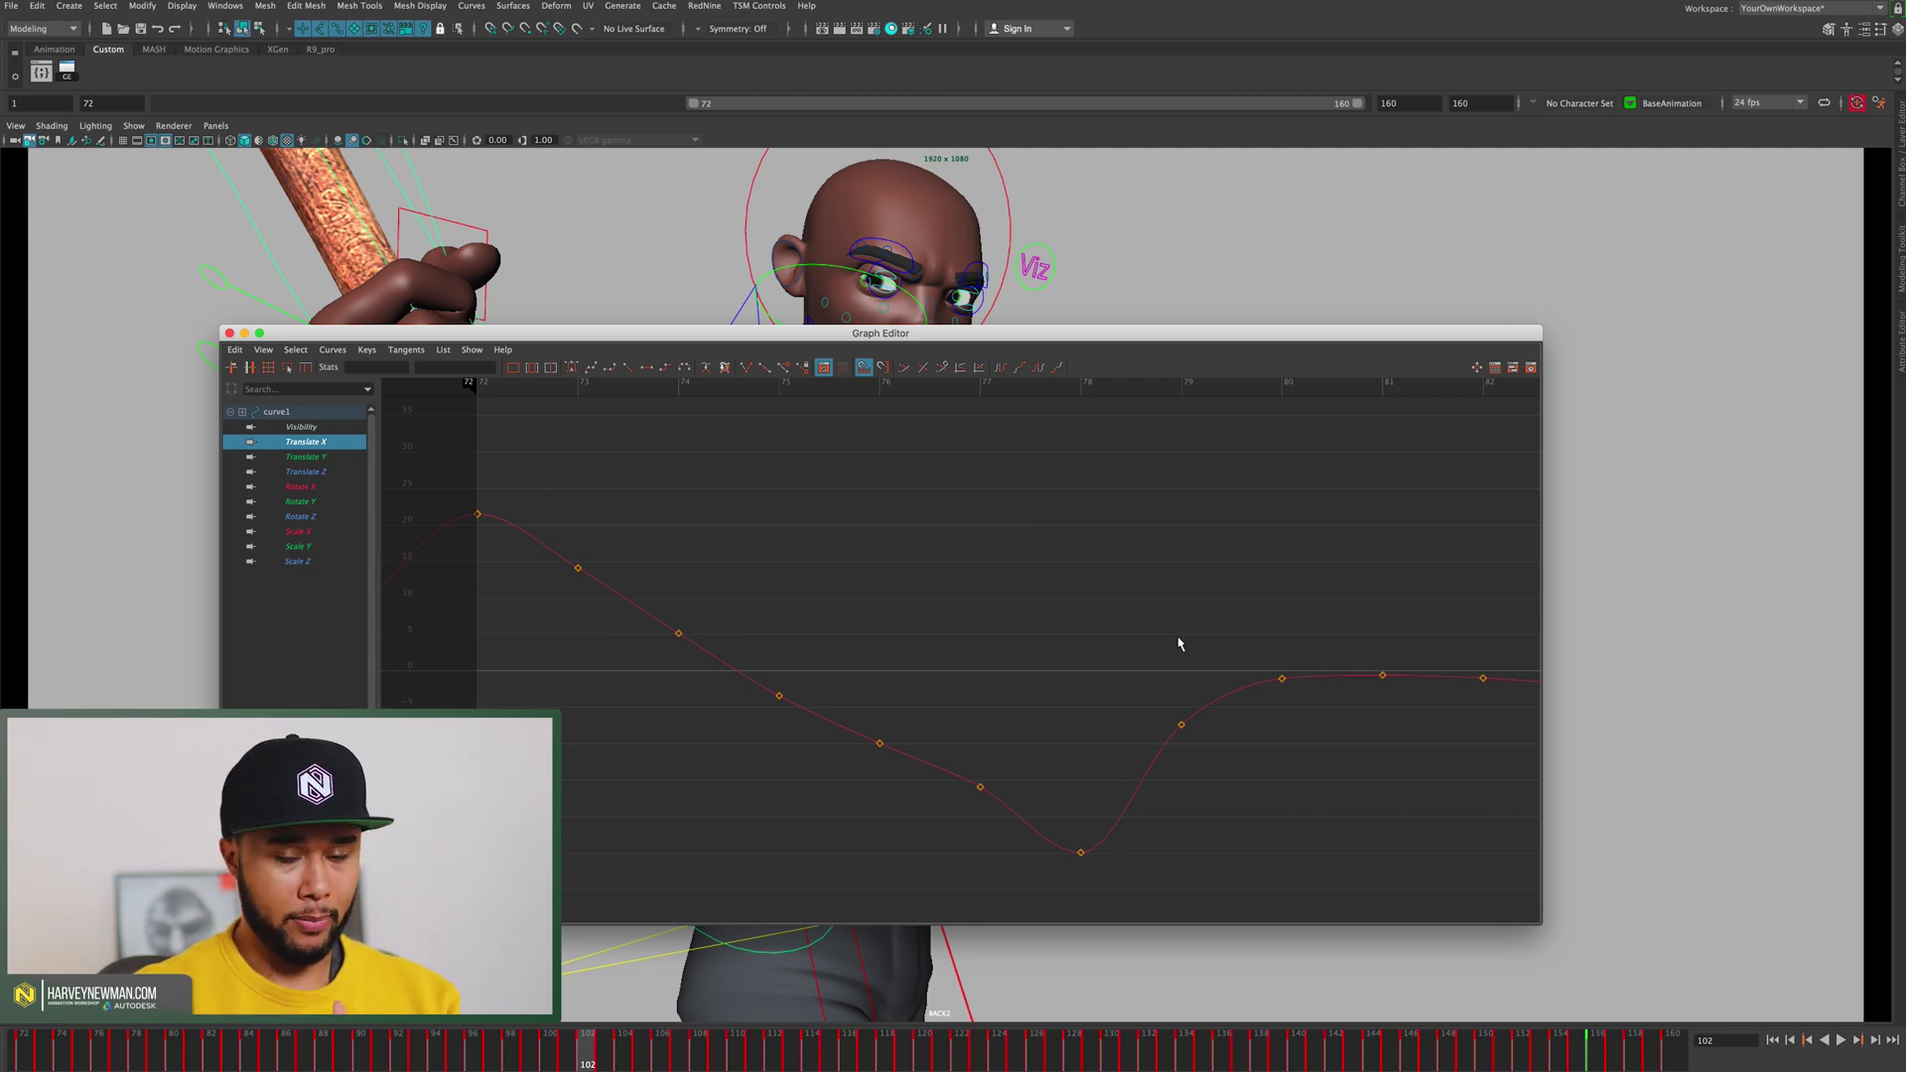
Step: Delete the Translate X keys at frames 74 to 77 and scrub the current time to frame 74
{"action": "left_click_drag", "start_coordinate": [934, 643], "coordinate": [991, 797]}
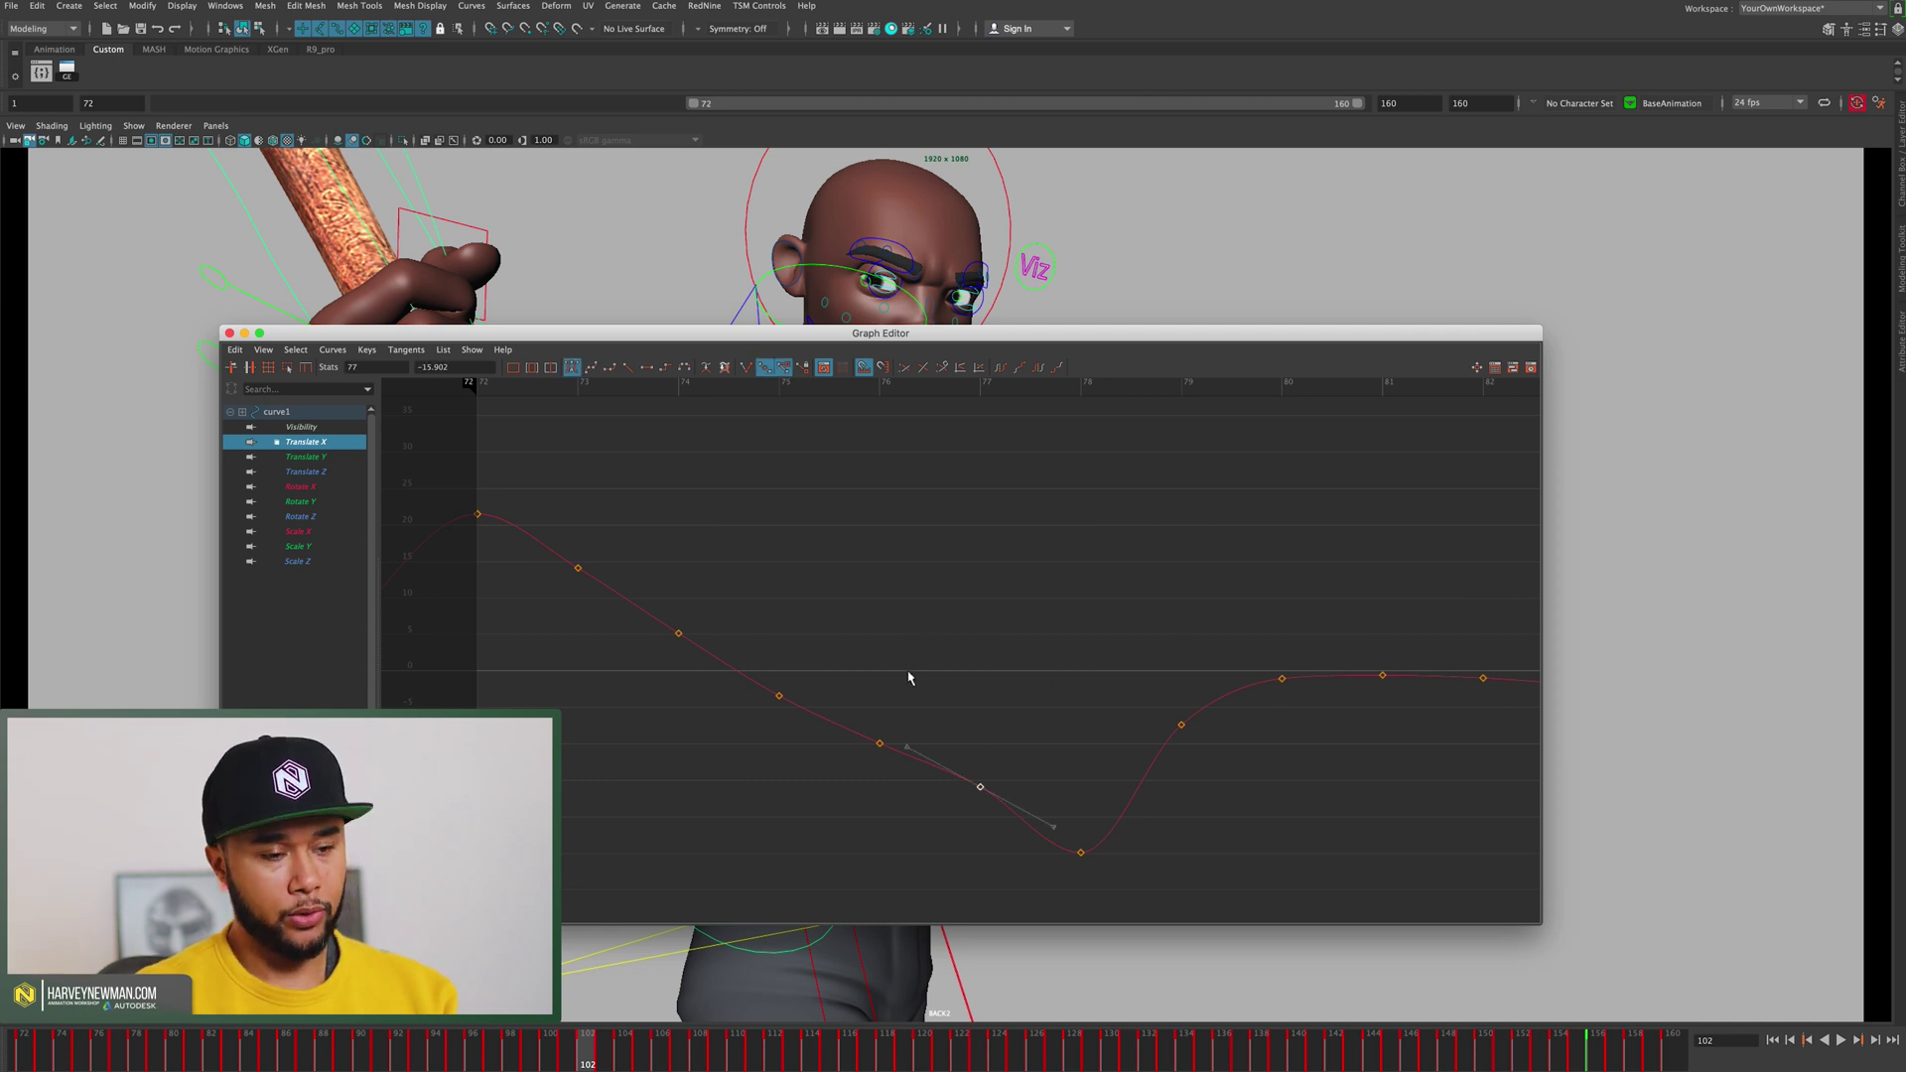
{"action": "key", "text": "Delete"}
{"action": "left_click_drag", "start_coordinate": [804, 684], "coordinate": [775, 778]}
{"action": "key", "text": "Delete"}
{"action": "left_click_drag", "start_coordinate": [785, 675], "coordinate": [964, 871]}
{"action": "key", "text": "Delete"}
{"action": "left_click", "coordinate": [735, 389]}
{"action": "left_click_drag", "start_coordinate": [734, 390], "coordinate": [729, 389]}
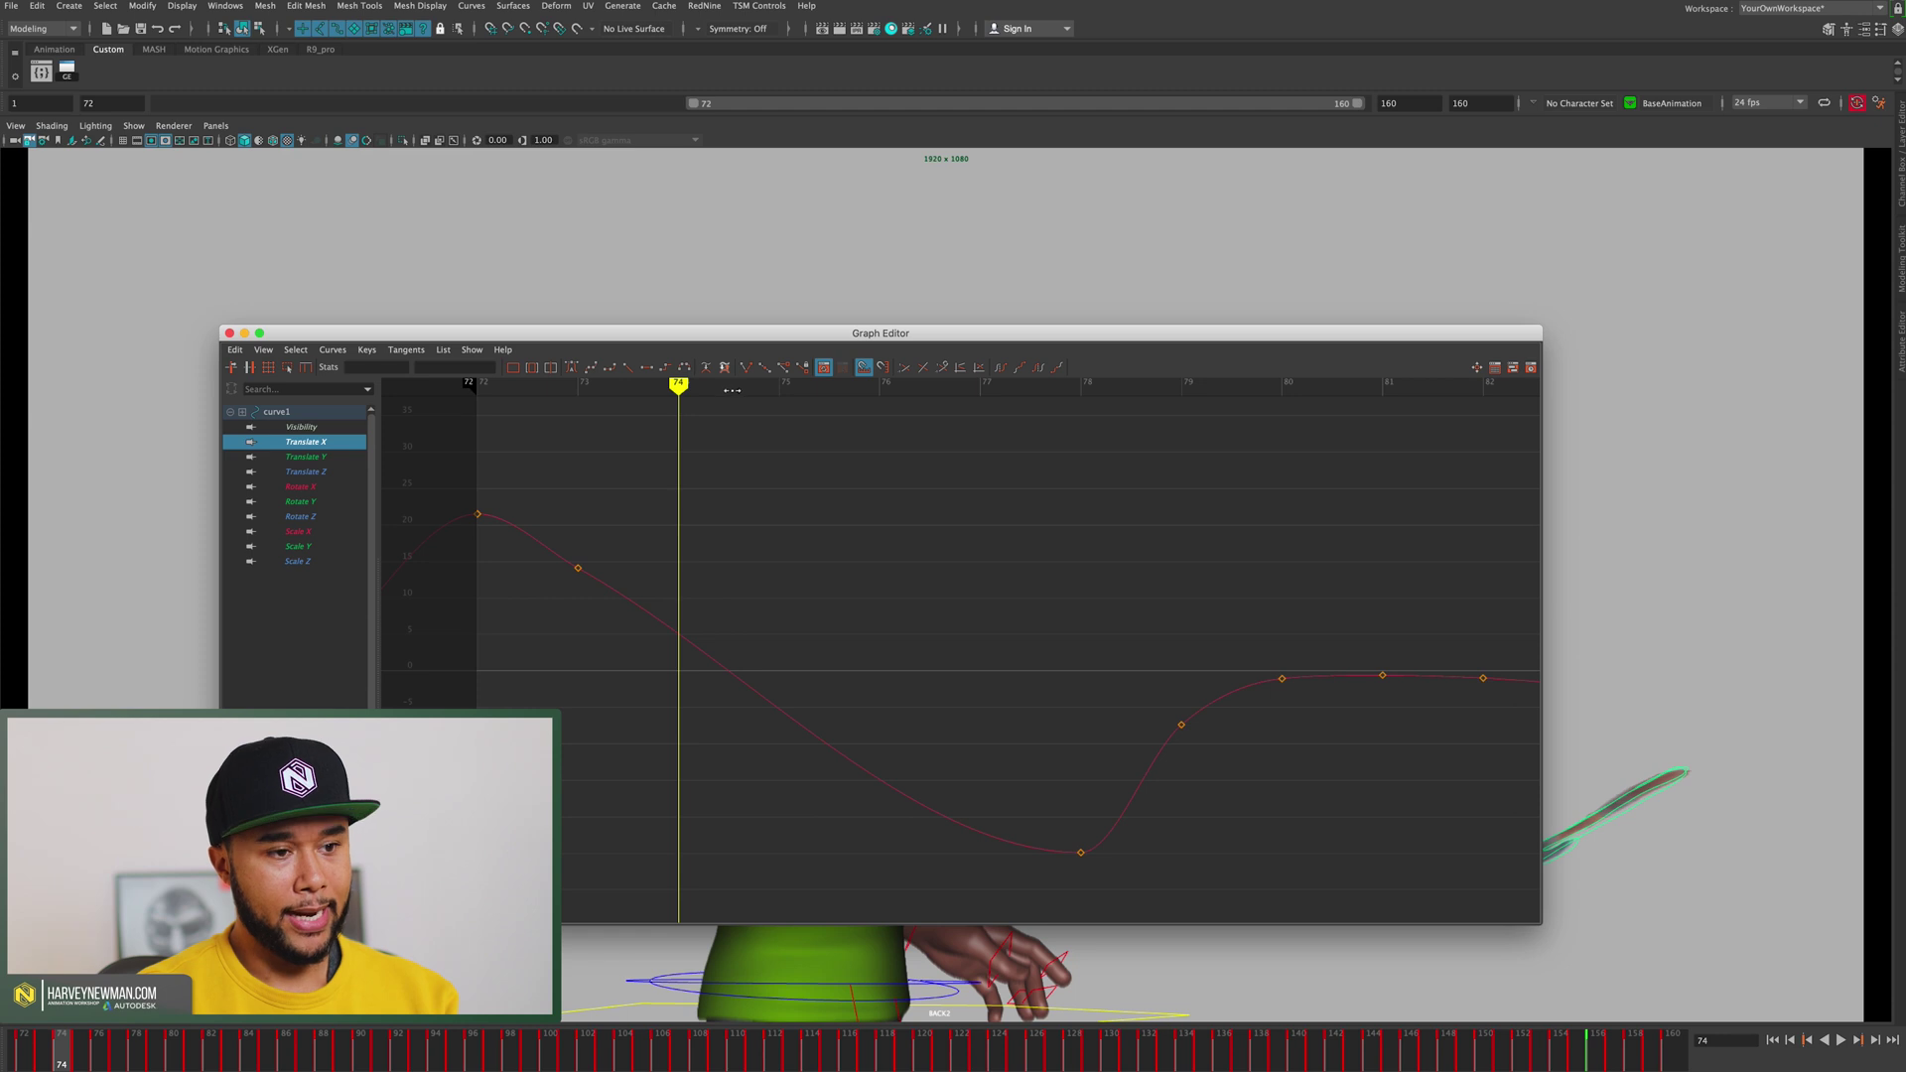
Step: Set keys for the axe control at frames 74 and 76, adding them to the Translate X curve
{"action": "left_click", "coordinate": [599, 583]}
{"action": "key", "text": "s"}
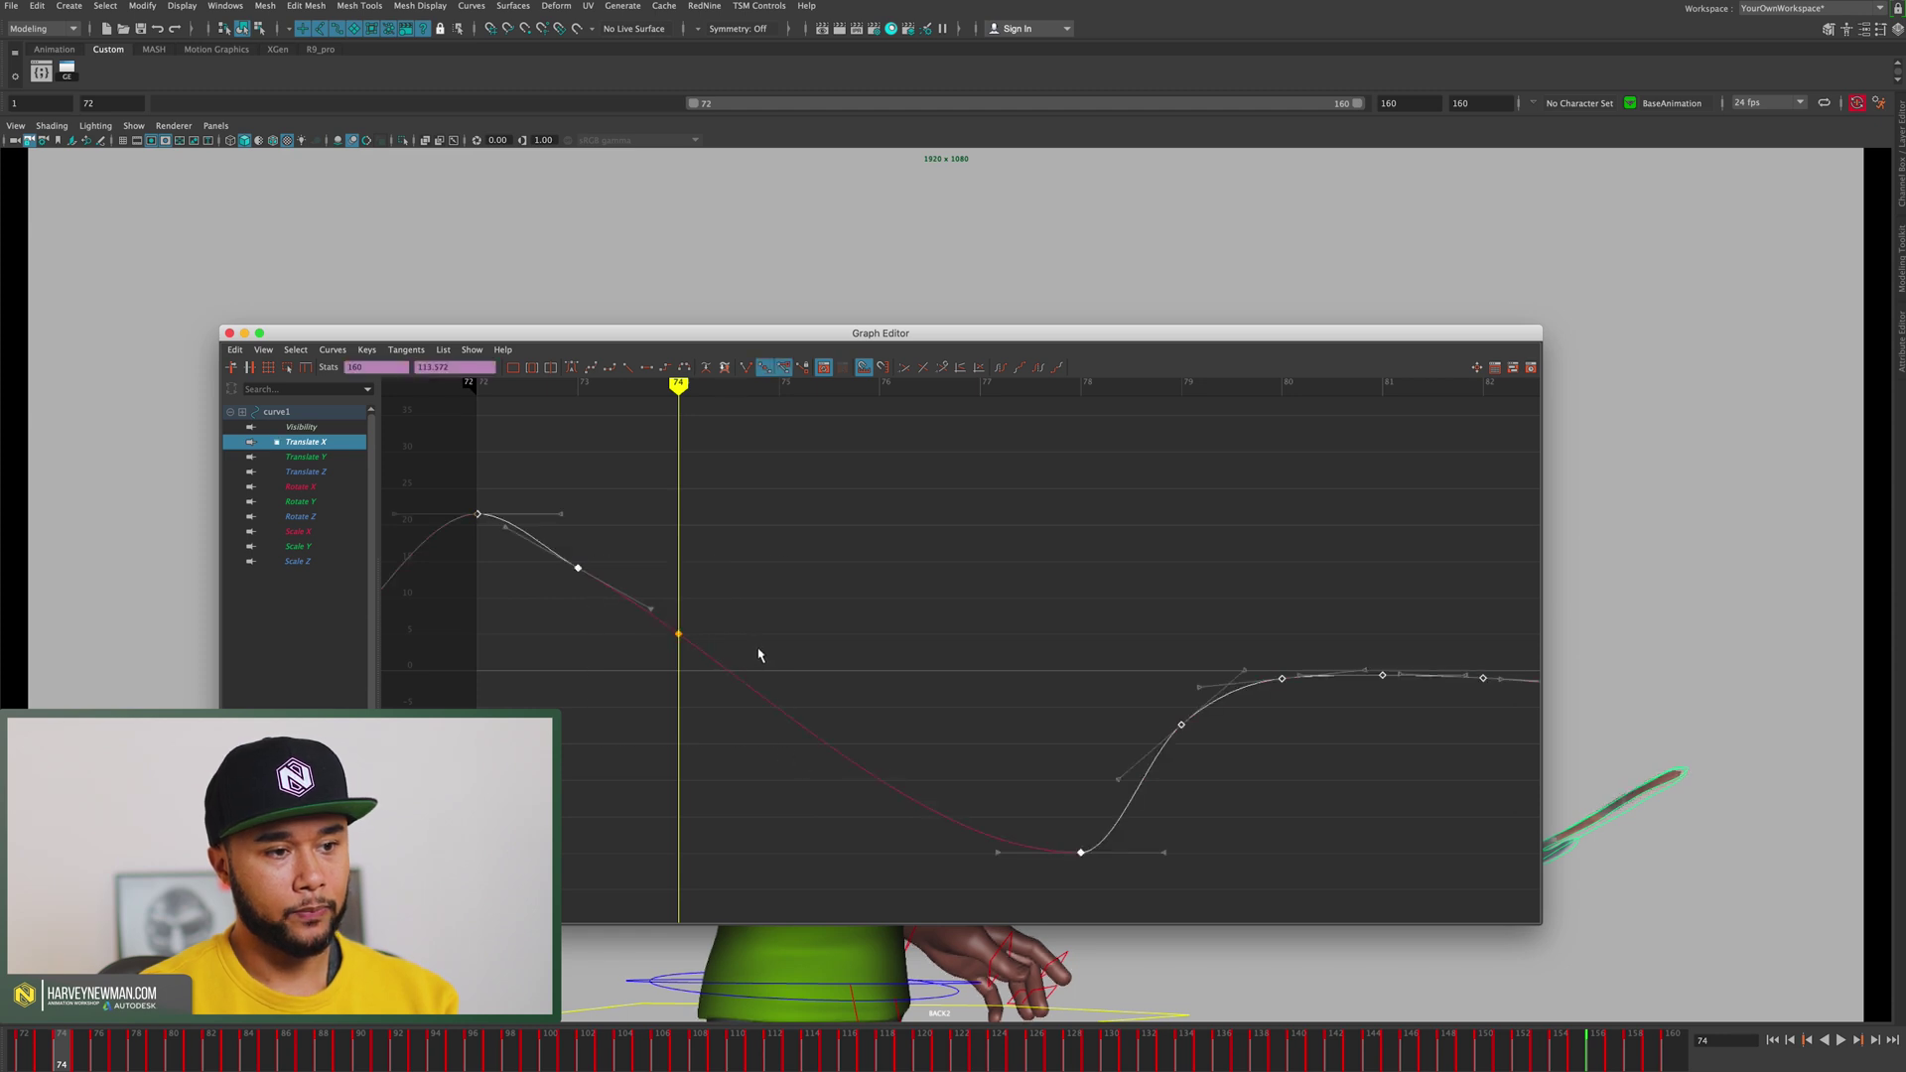
{"action": "left_click", "coordinate": [879, 389]}
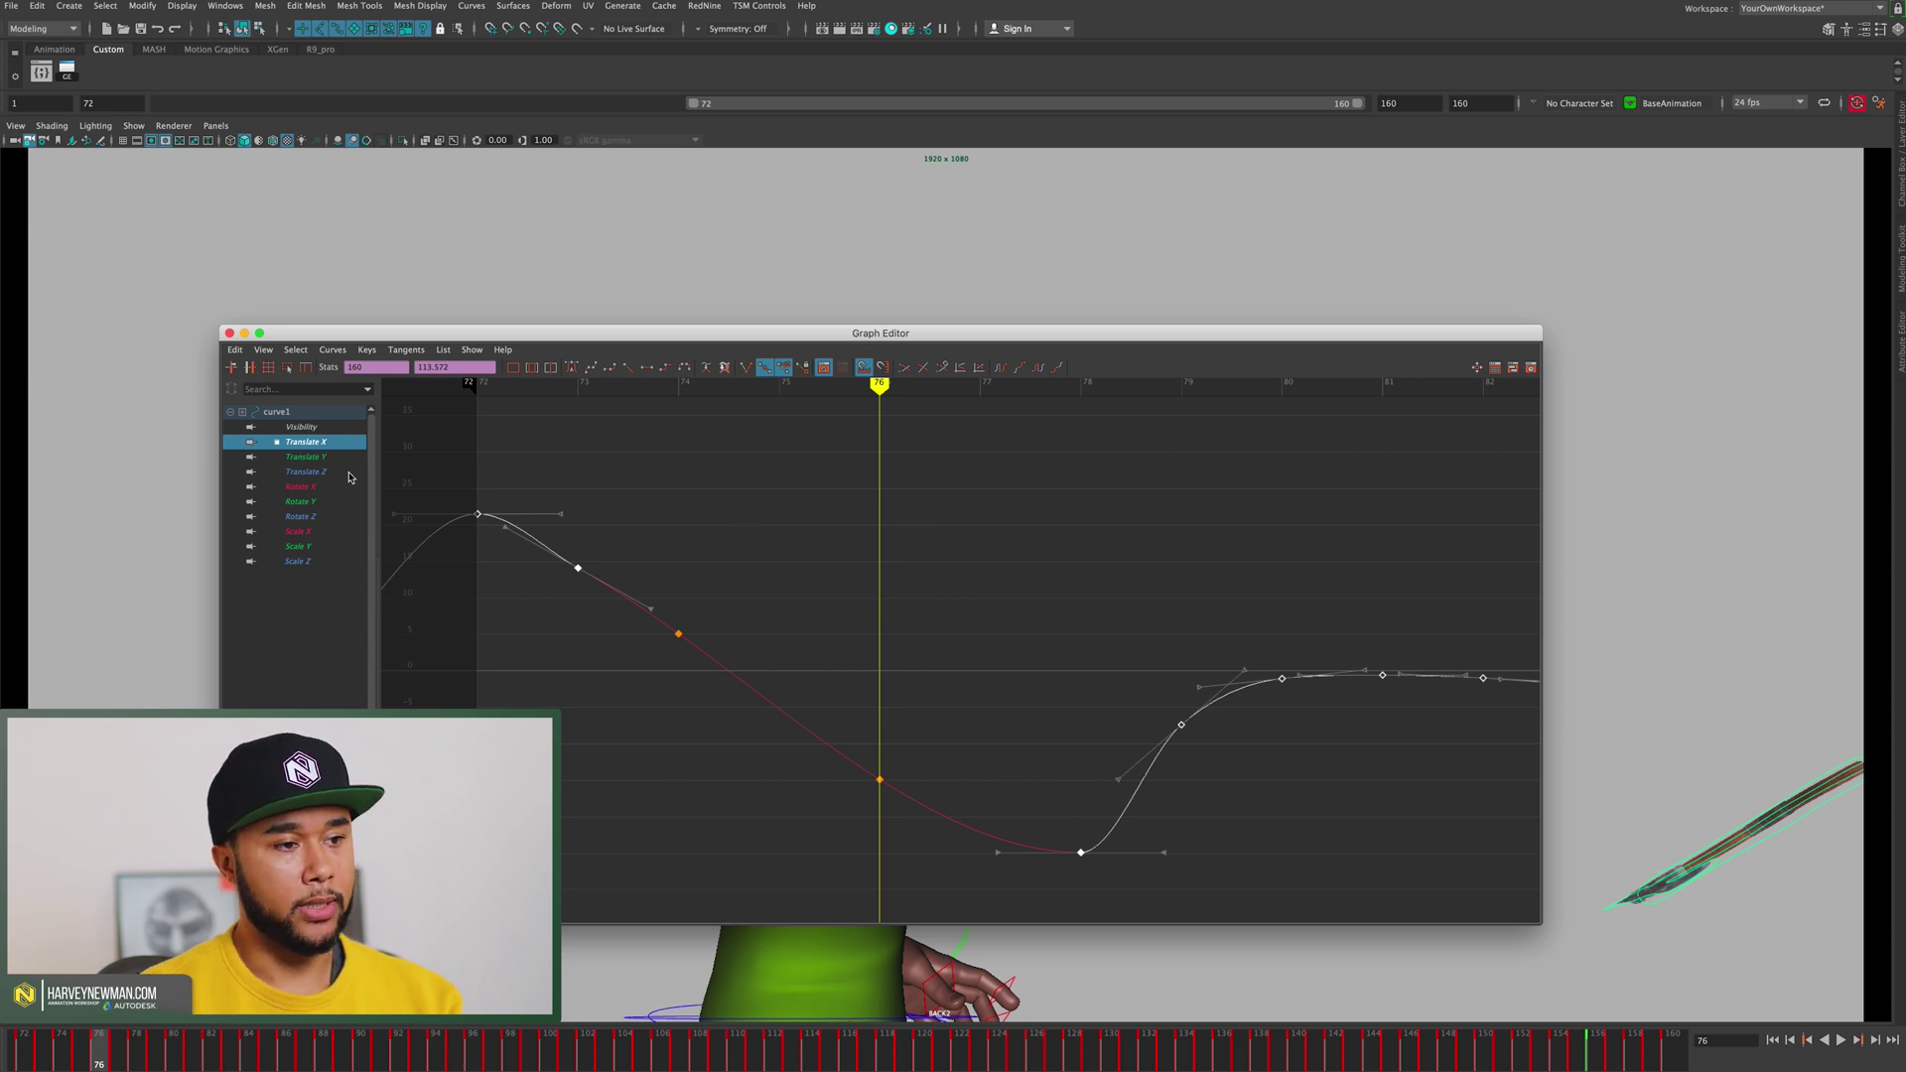
Step: Isolate the axe control's Translate Y curve and close in on its keys between frames 72 and 87
{"action": "left_click", "coordinate": [300, 457]}
{"action": "key", "text": "a"}
{"action": "left_click_drag", "start_coordinate": [909, 752], "coordinate": [1001, 830]}
{"action": "key", "text": "f"}
{"action": "left_click_drag", "start_coordinate": [898, 606], "coordinate": [969, 746]}
{"action": "left_click", "coordinate": [809, 504]}
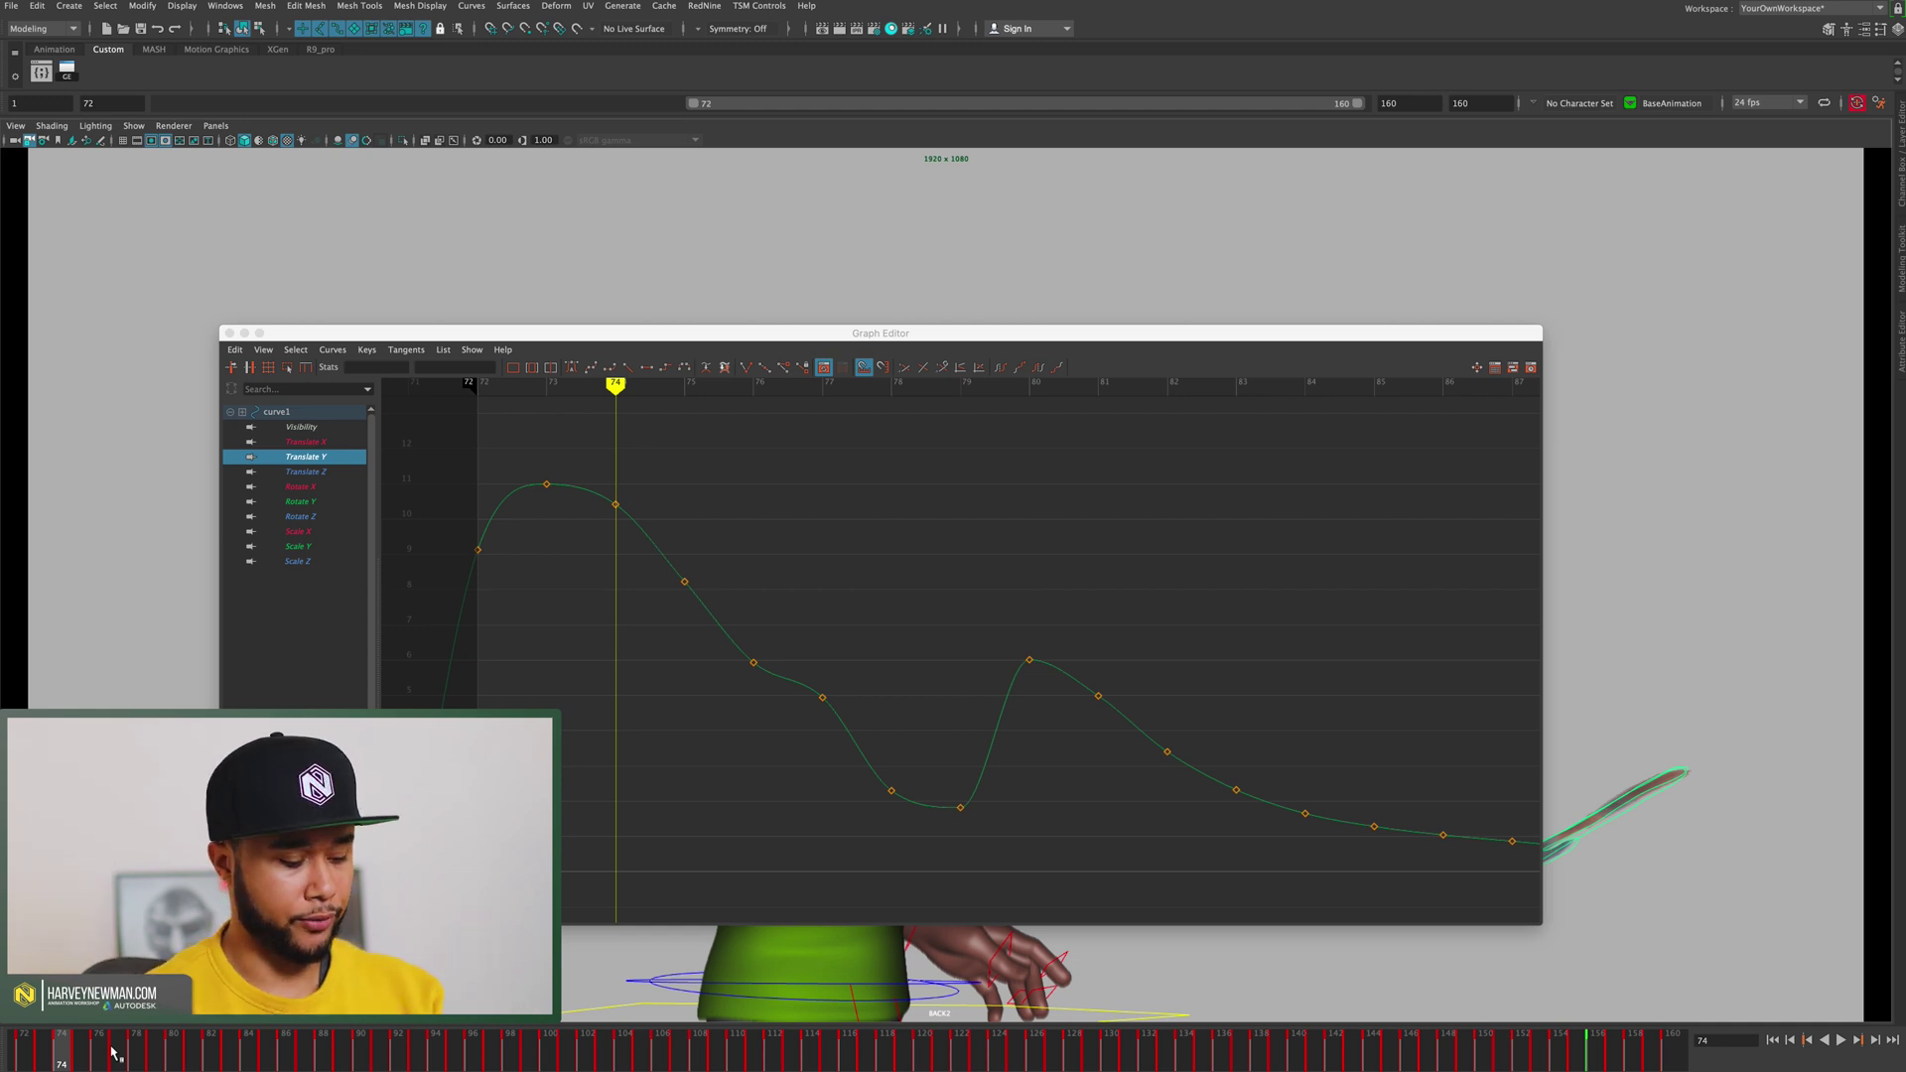
Step: Step back and forth through the frames around 74 to 79 to examine the axe's motion against its Translate Y keys
{"action": "key", "text": "comma"}
{"action": "key", "text": "period"}
{"action": "key", "text": "period"}
{"action": "key", "text": "alt+period"}
{"action": "key", "text": "alt+period"}
{"action": "key", "text": "alt+period"}
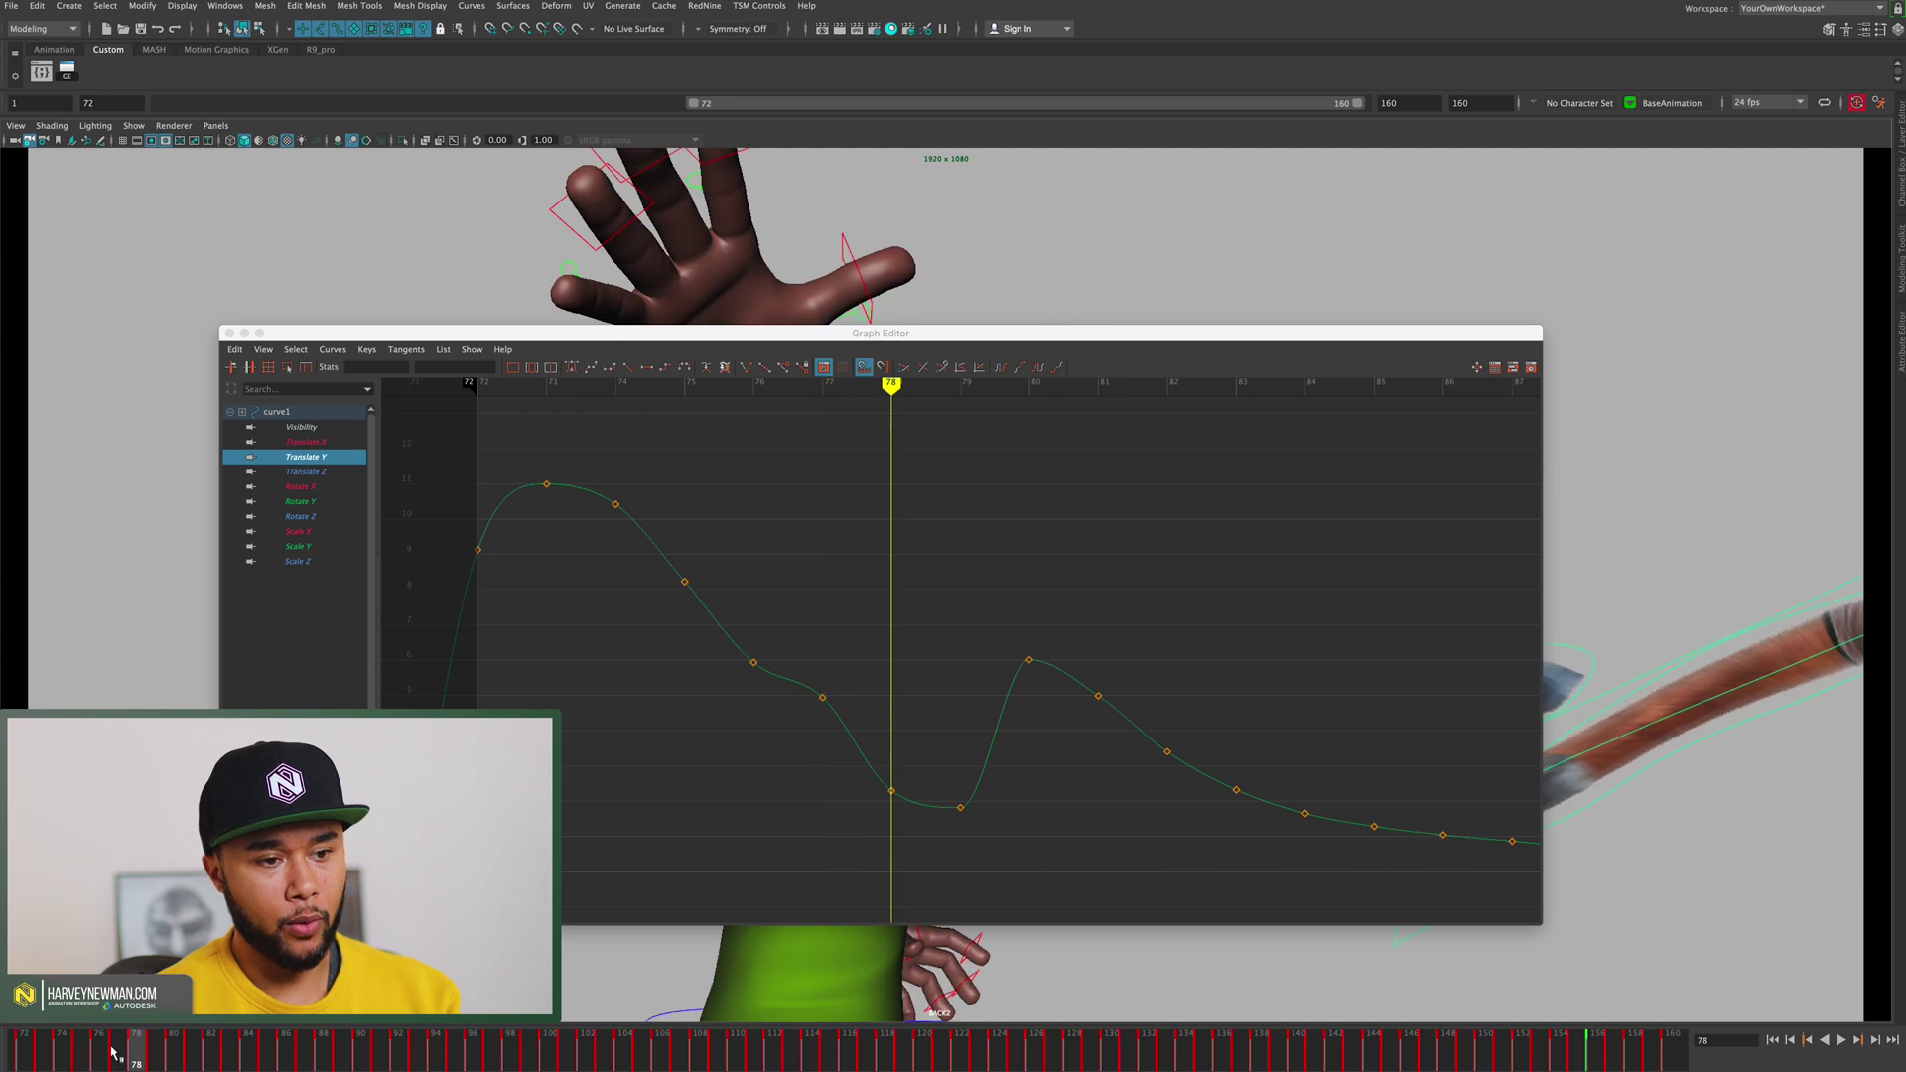
{"action": "key", "text": "alt+period"}
{"action": "key", "text": "alt+comma"}
{"action": "key", "text": "alt+comma"}
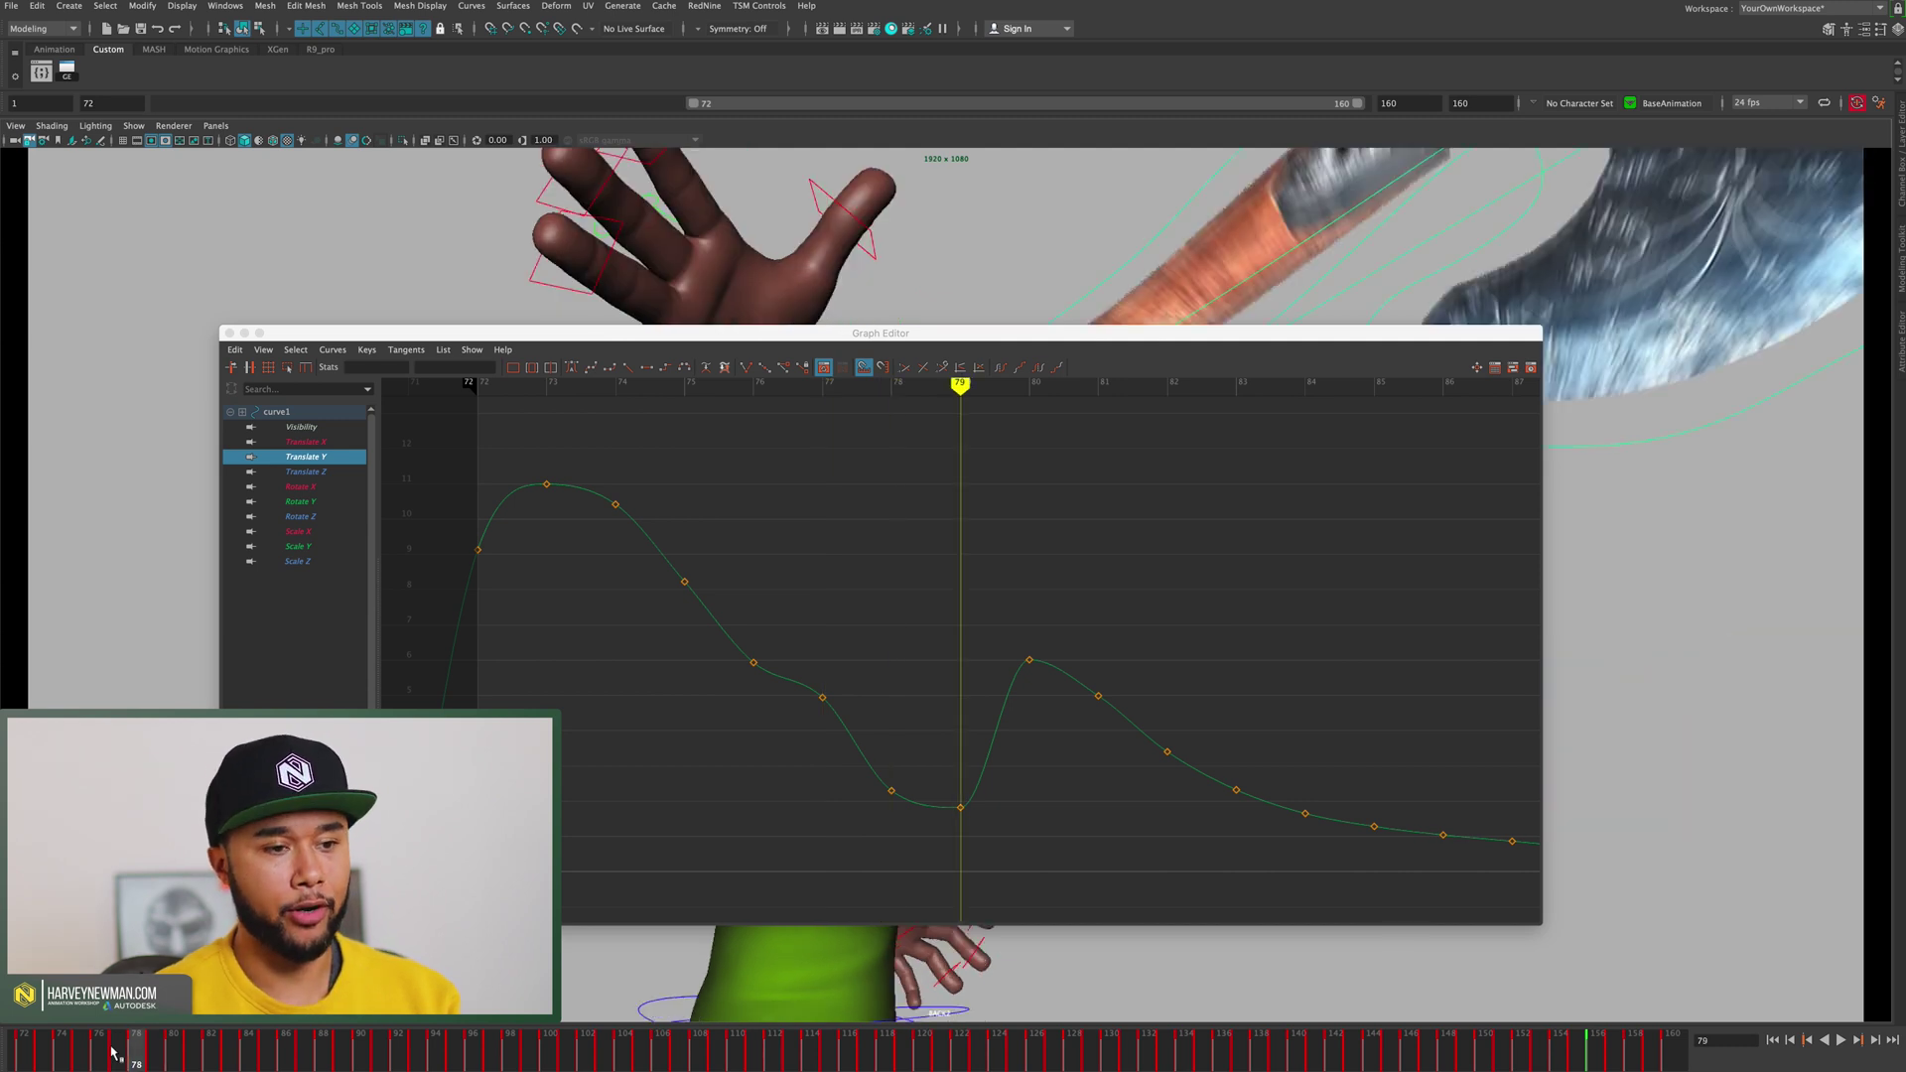
{"action": "key", "text": "alt+comma"}
{"action": "key", "text": "alt+comma"}
Step: Delete the Translate Y key at frame 75 after checking the pose on the neighbouring frames
{"action": "left_click_drag", "start_coordinate": [726, 557], "coordinate": [645, 605]}
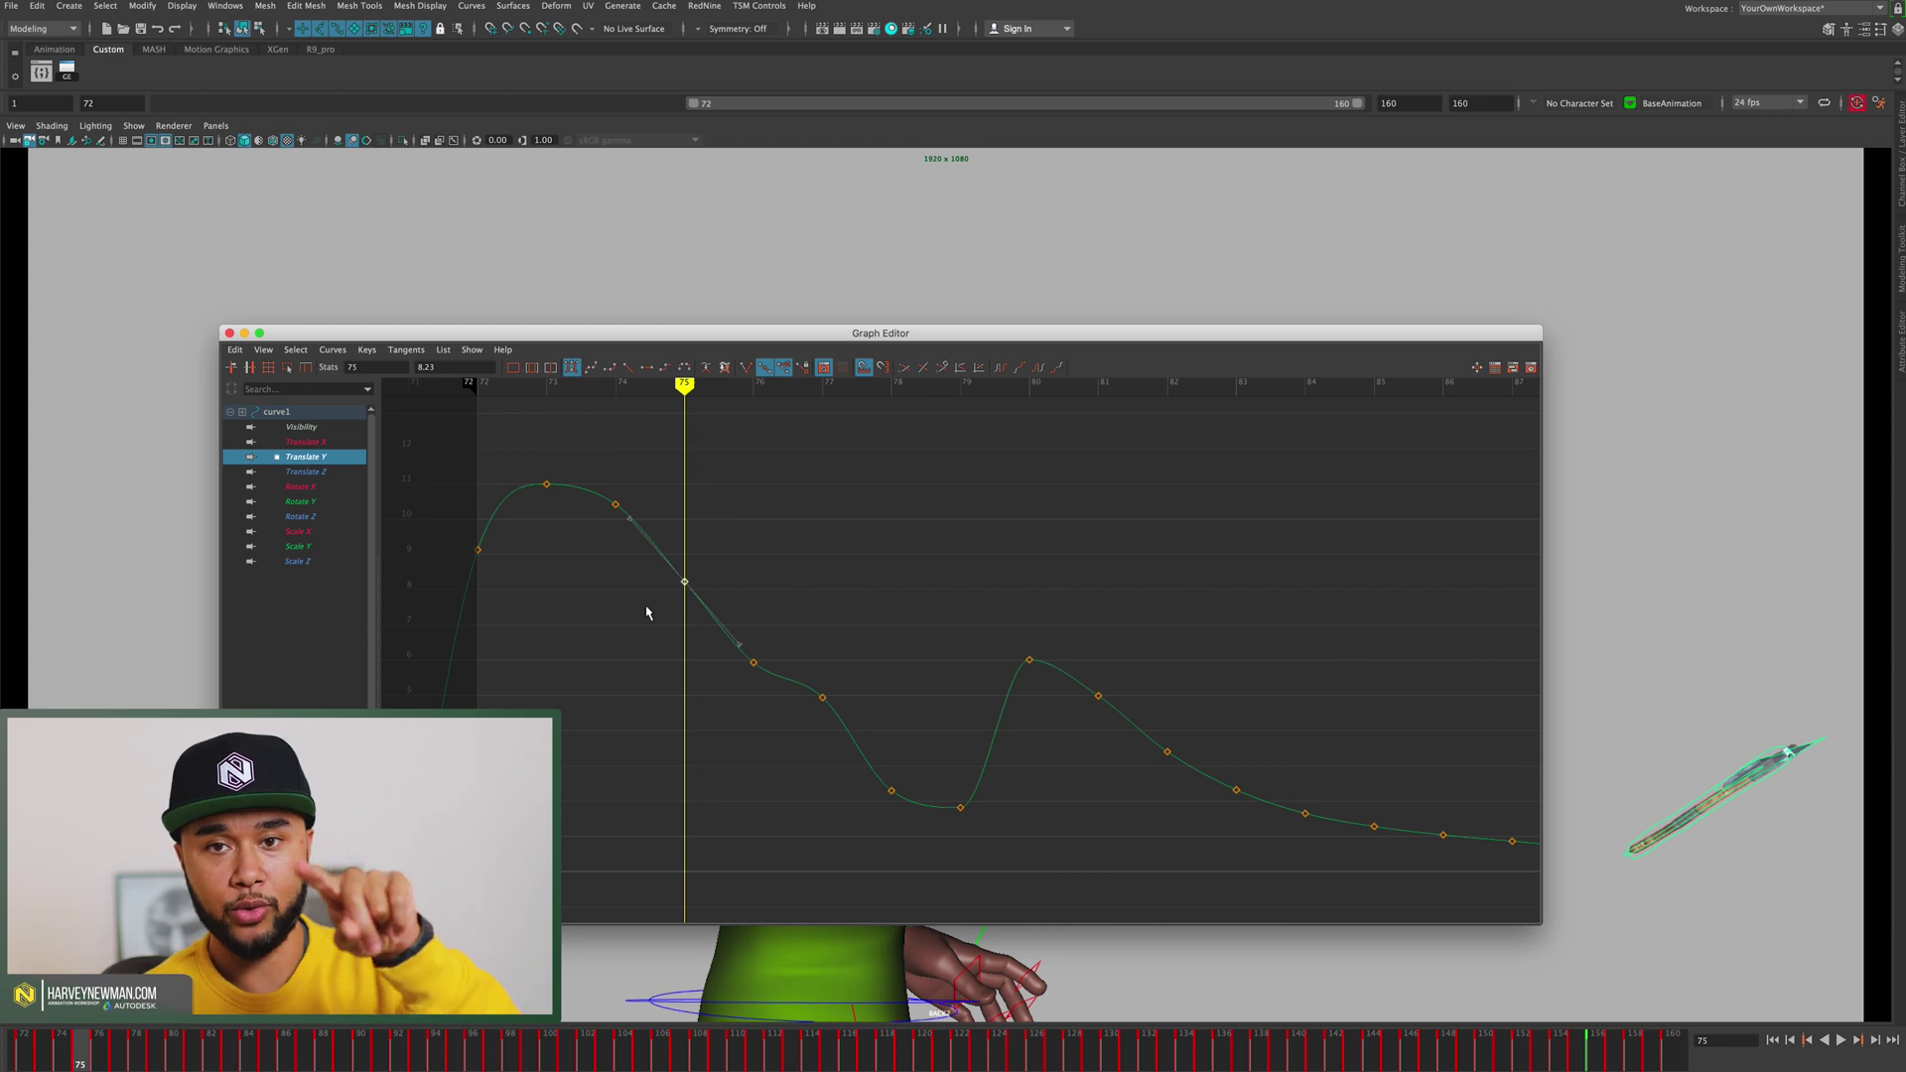
{"action": "key", "text": "comma"}
{"action": "key", "text": "period"}
{"action": "key", "text": "period"}
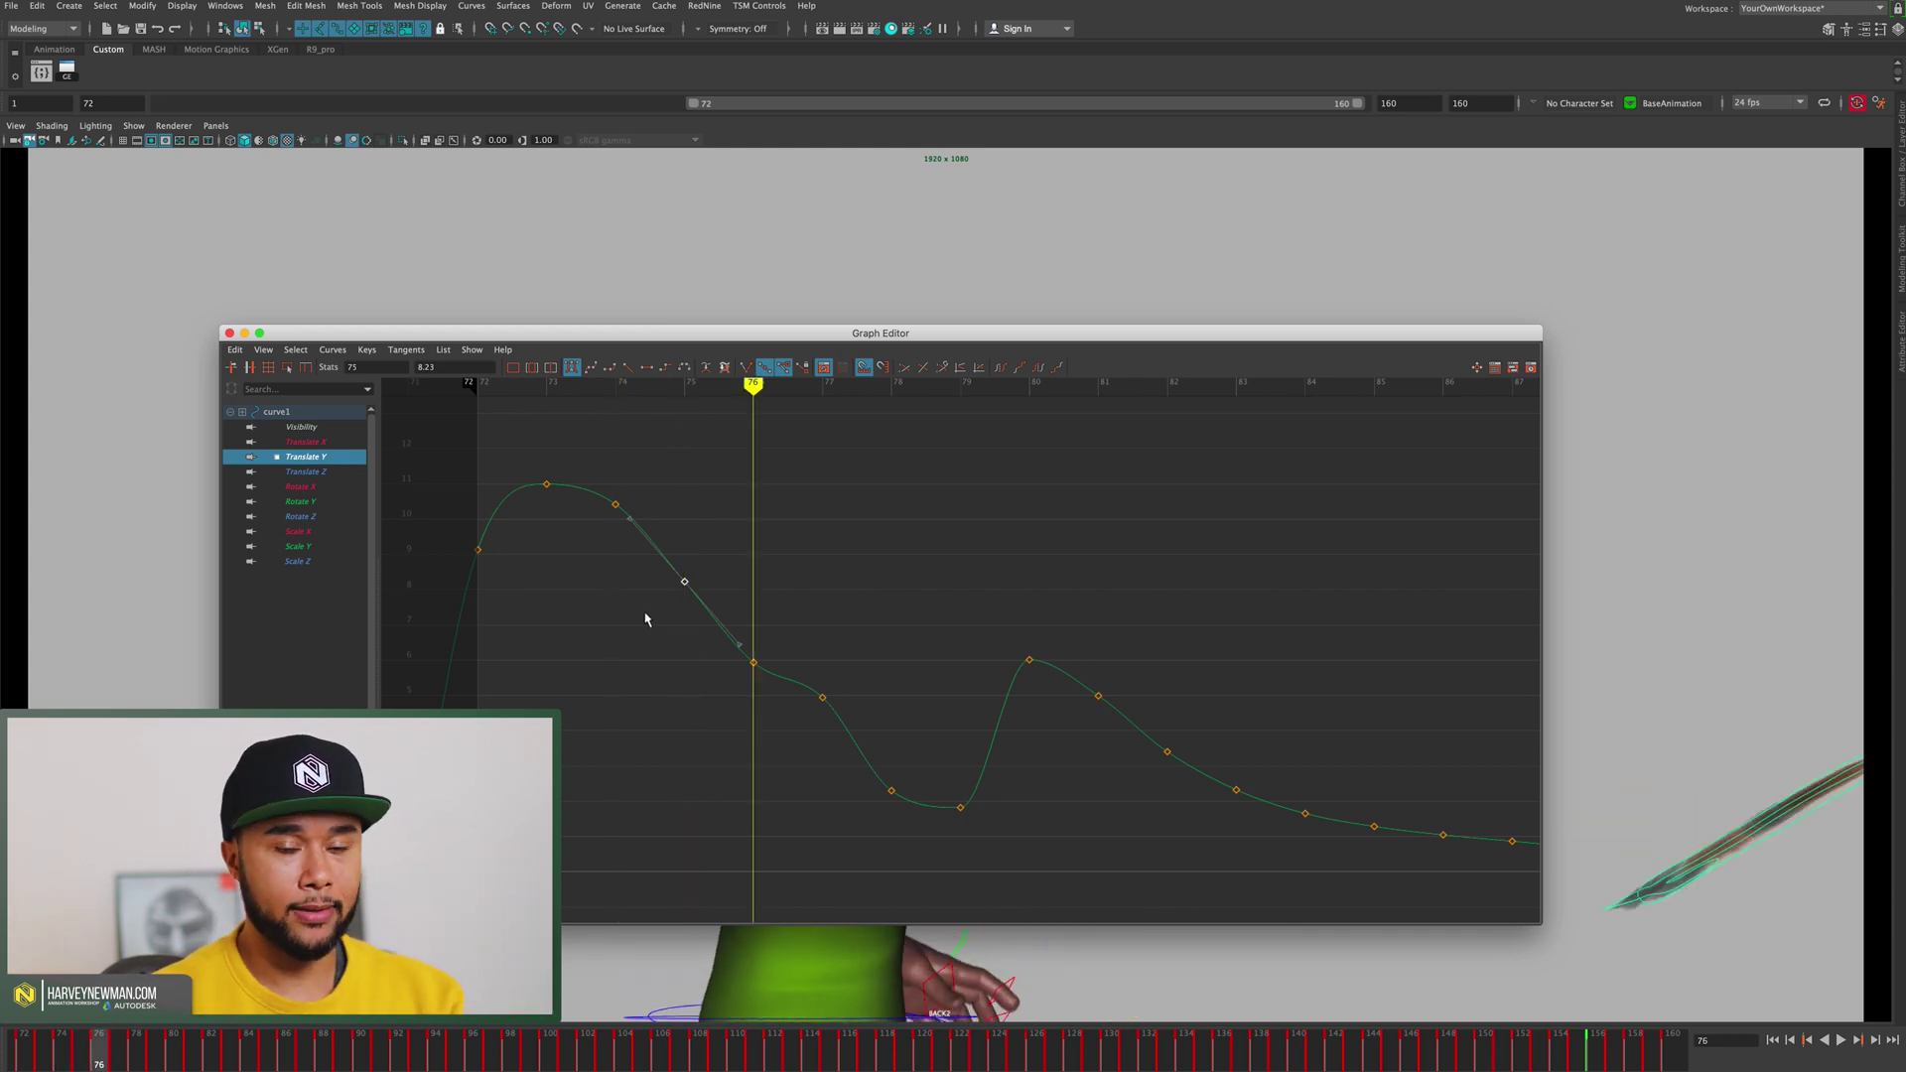
{"action": "key", "text": "alt+comma"}
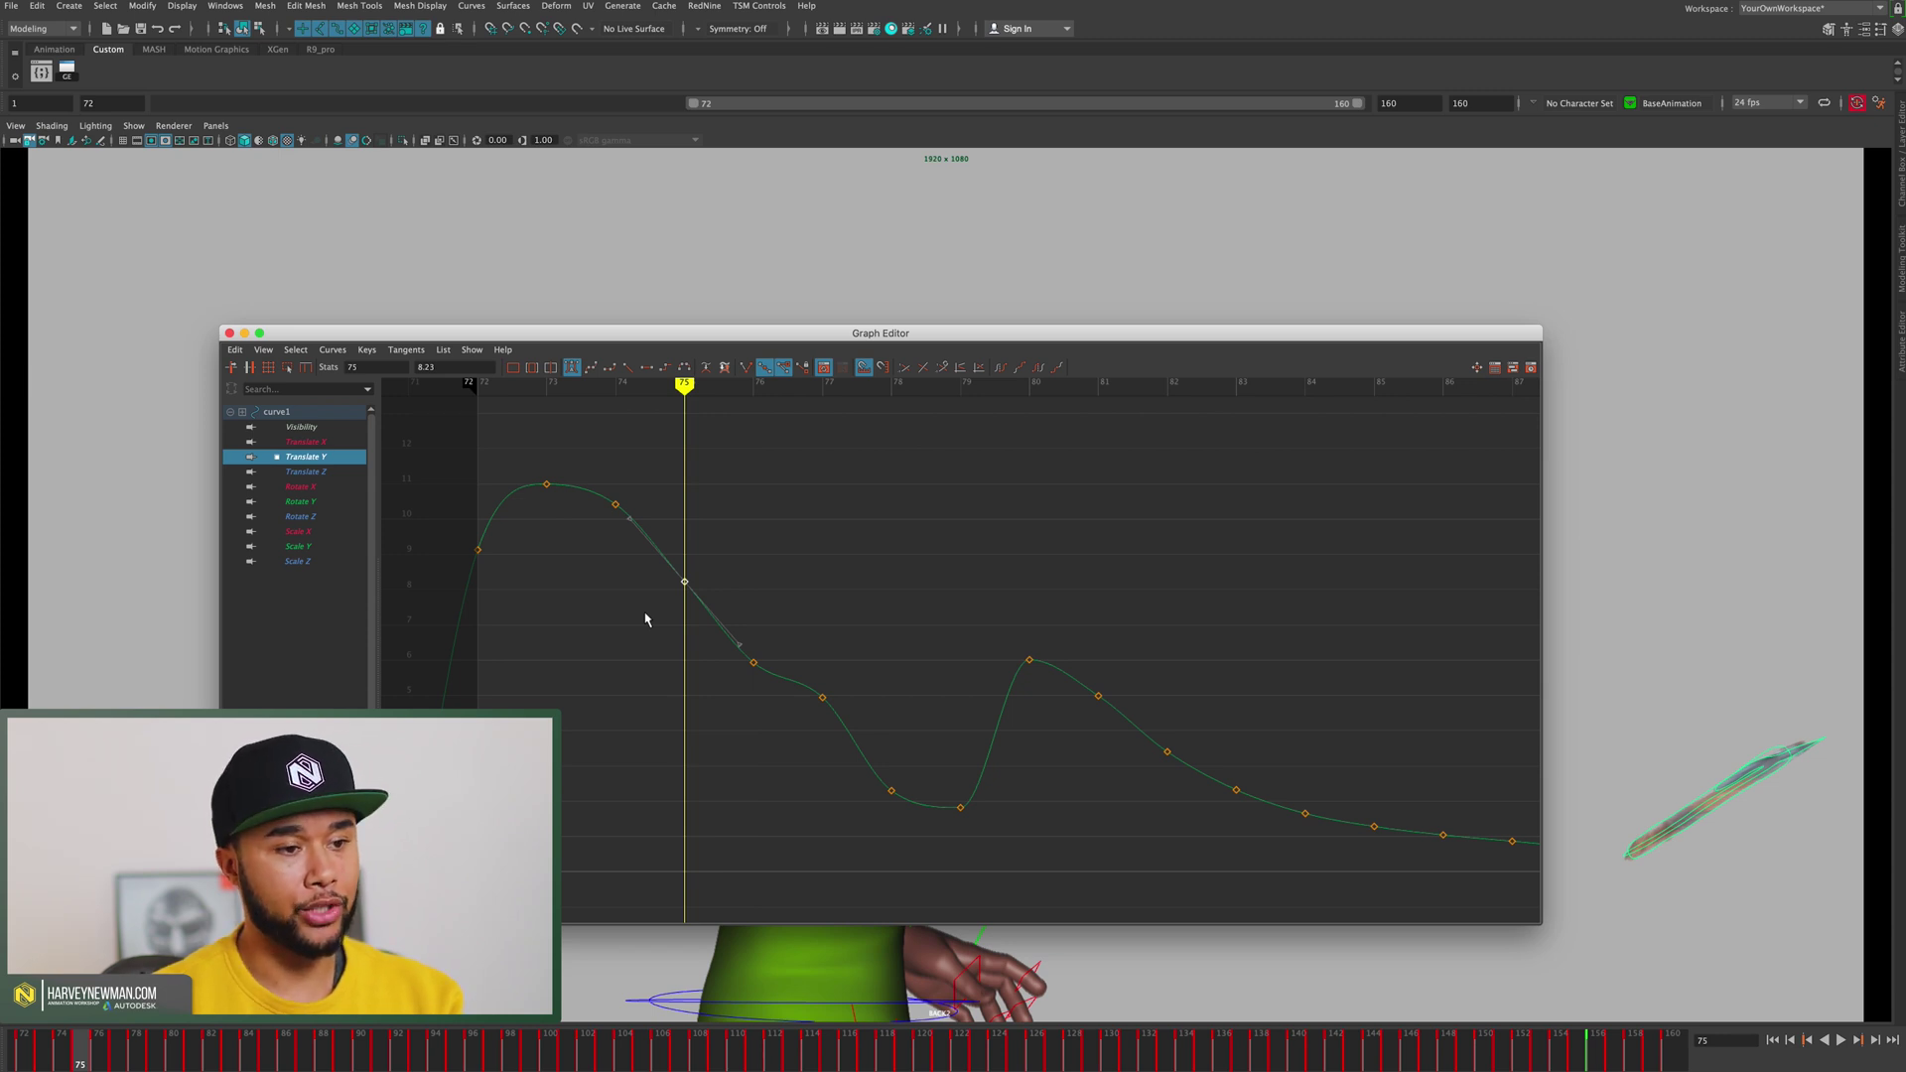
{"action": "left_click", "coordinate": [645, 620]}
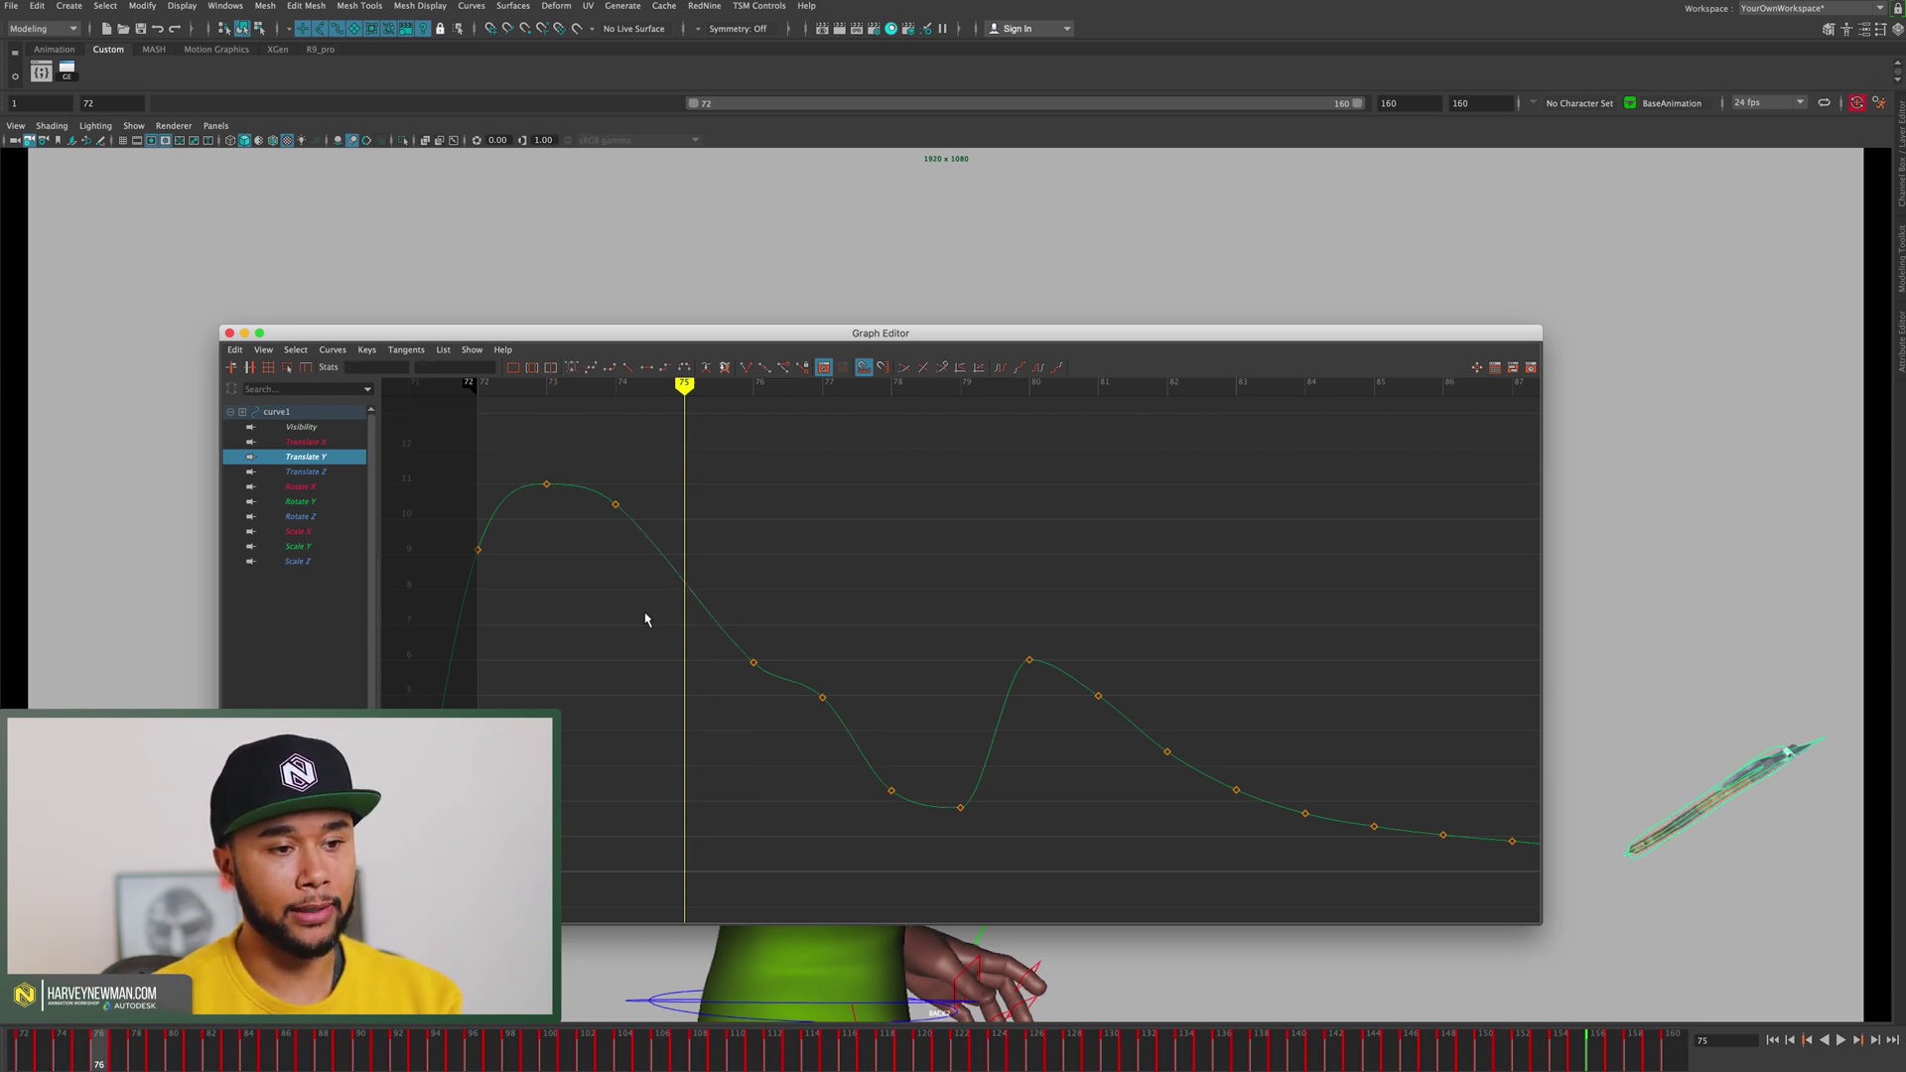
Step: Advance past frame 75 and delete the Translate Y key at frame 77
{"action": "key", "text": "alt+period"}
{"action": "key", "text": "alt+period"}
{"action": "key", "text": "alt+period"}
{"action": "left_click_drag", "start_coordinate": [802, 666], "coordinate": [902, 766]}
{"action": "key", "text": "alt+comma"}
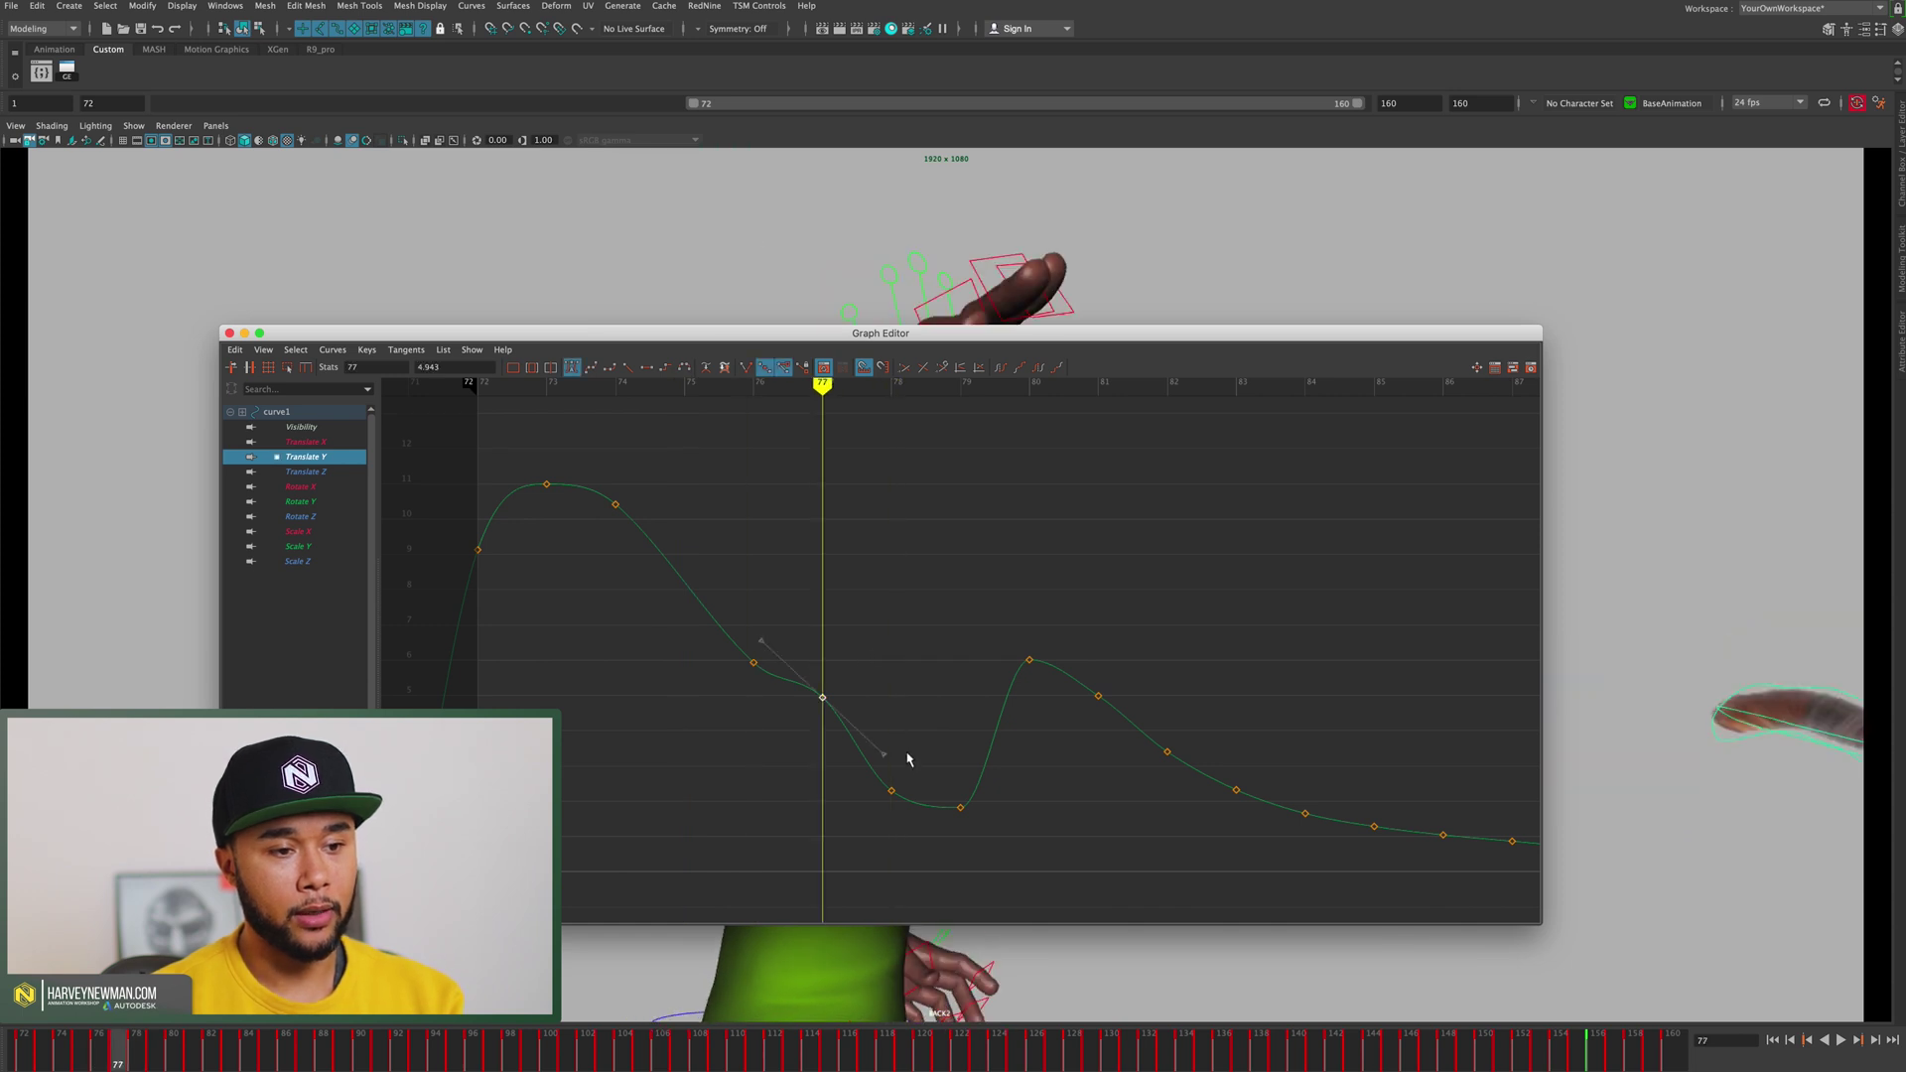
{"action": "key", "text": "Delete"}
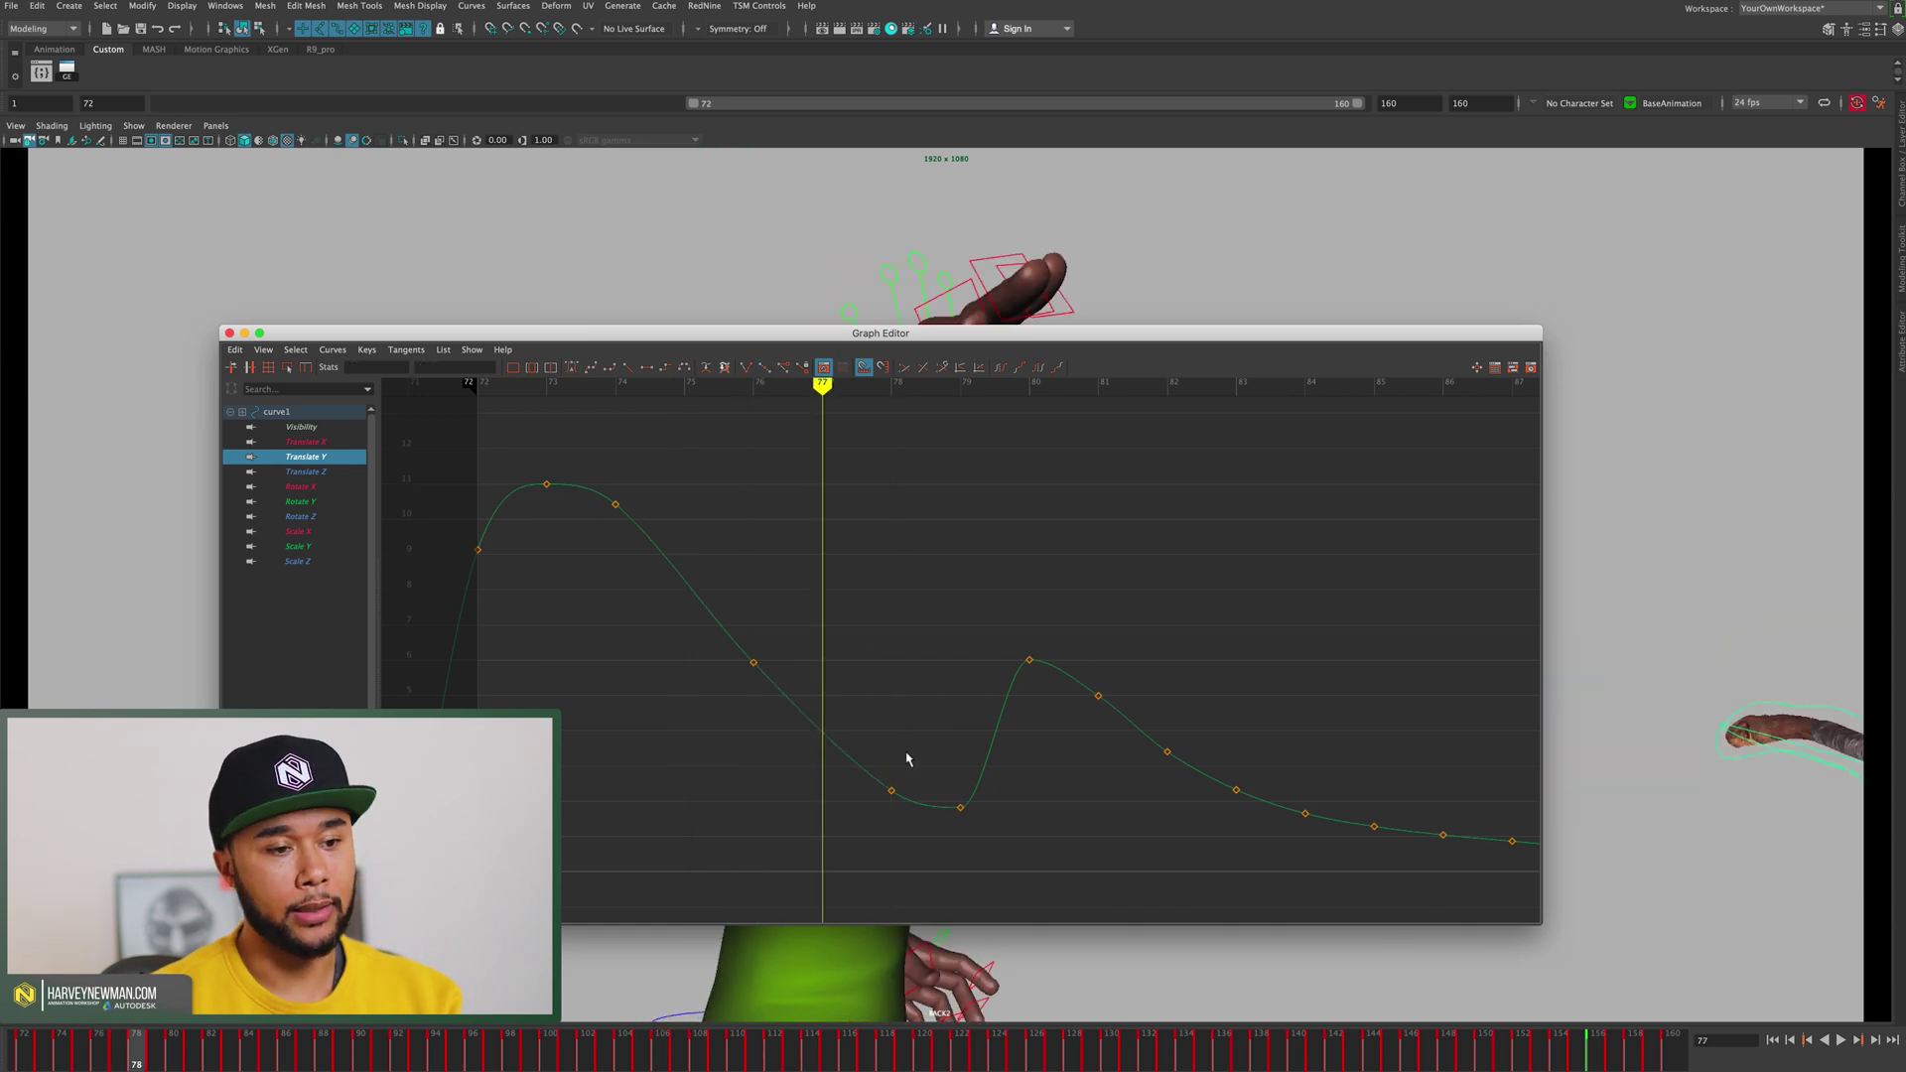
Step: Advance to frame 81 and delete the Translate Y key at frame 80
{"action": "key", "text": "alt+period"}
{"action": "key", "text": "alt+period"}
{"action": "key", "text": "alt+period"}
{"action": "key", "text": "alt+period"}
{"action": "left_click_drag", "start_coordinate": [1011, 627], "coordinate": [1076, 744]}
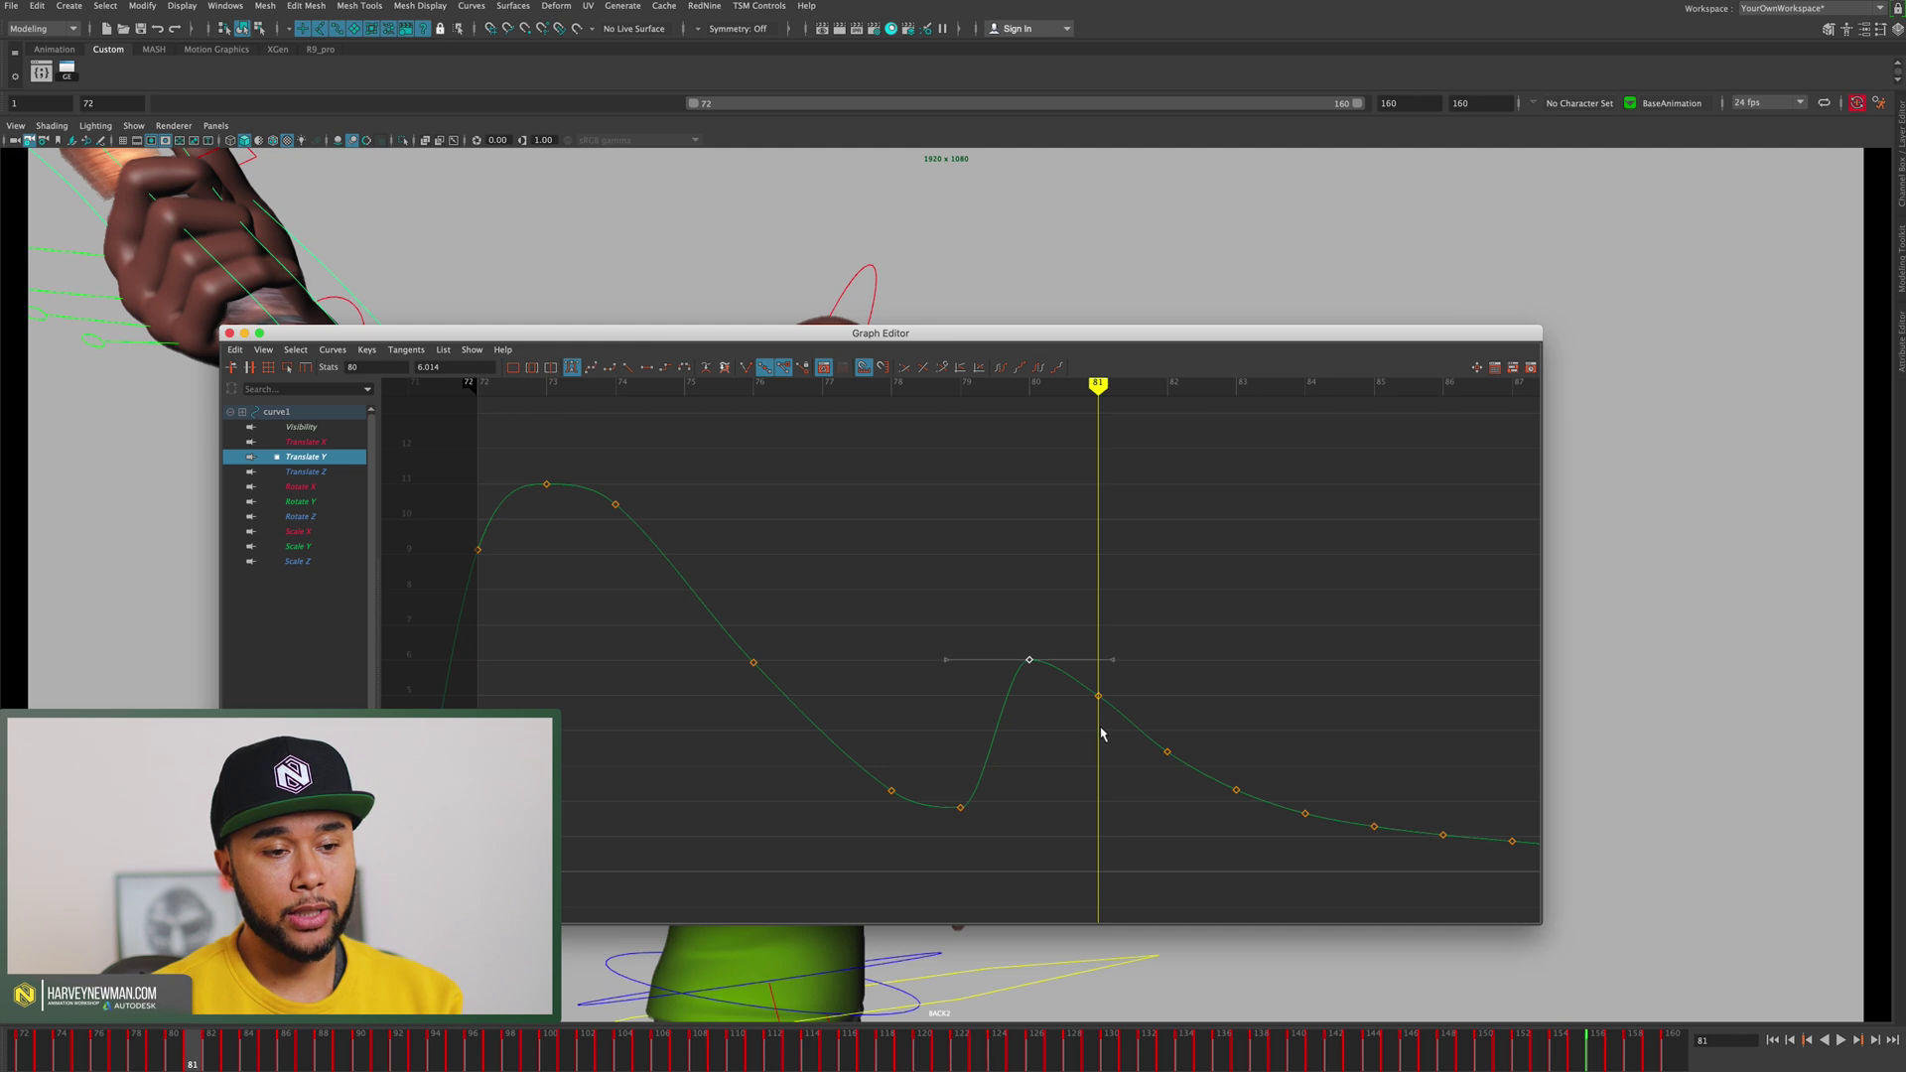
{"action": "key", "text": "Delete"}
Step: Delete the Translate Y key at frame 82
{"action": "key", "text": "alt+period"}
{"action": "key", "text": "alt+period"}
{"action": "key", "text": "alt+comma"}
{"action": "left_click_drag", "start_coordinate": [1179, 728], "coordinate": [1125, 806]}
{"action": "key", "text": "Delete"}
Step: Advance to frame 85 and delete the Translate Y keys at frames 84 to 86
{"action": "key", "text": "alt+period"}
{"action": "key", "text": "alt+period"}
{"action": "key", "text": "alt+period"}
{"action": "left_click_drag", "start_coordinate": [1257, 782], "coordinate": [1365, 881]}
{"action": "left_click_drag", "start_coordinate": [1198, 746], "coordinate": [1495, 893]}
{"action": "left_click", "coordinate": [1370, 752]}
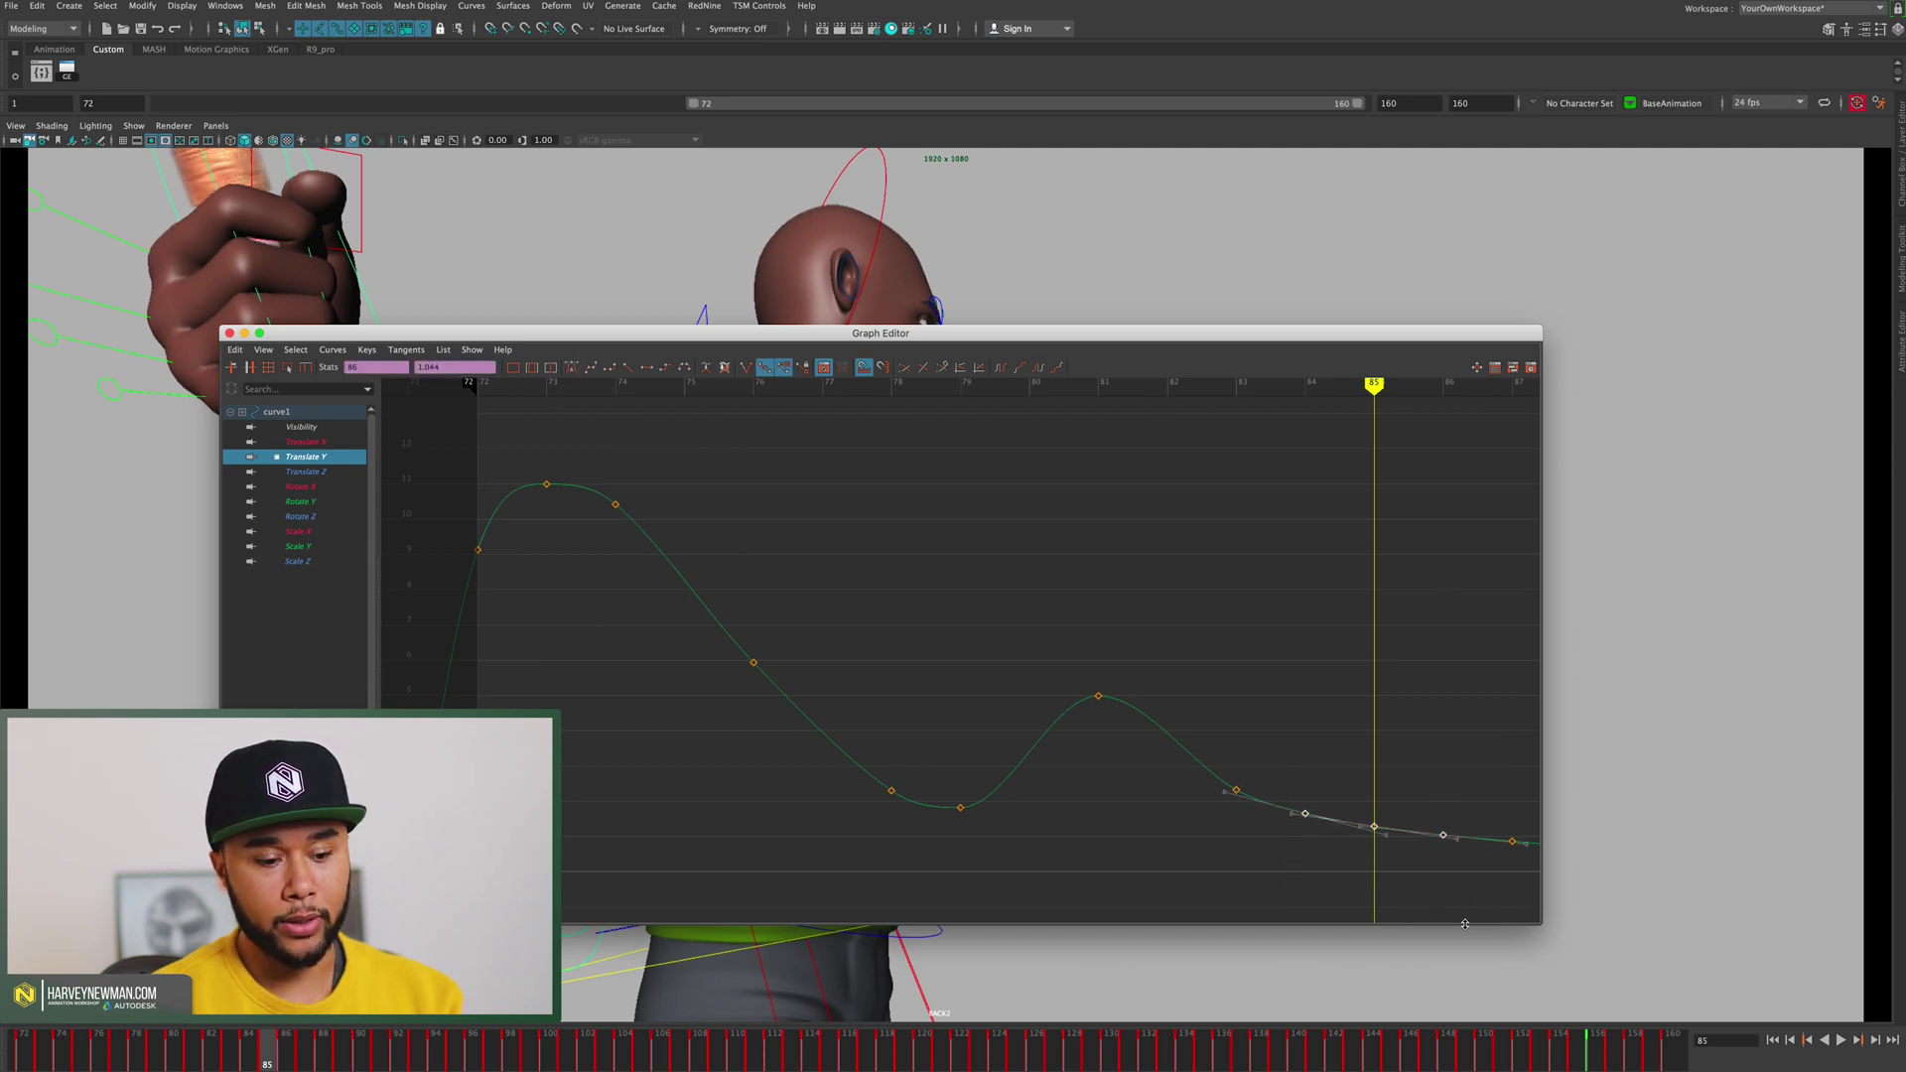
{"action": "key", "text": "Delete"}
Step: Step back frame by frame from 85 to 77 to review the motion with the thinned Translate Y curve
{"action": "key", "text": "alt+comma"}
{"action": "key", "text": "alt+comma"}
{"action": "key", "text": "alt+comma"}
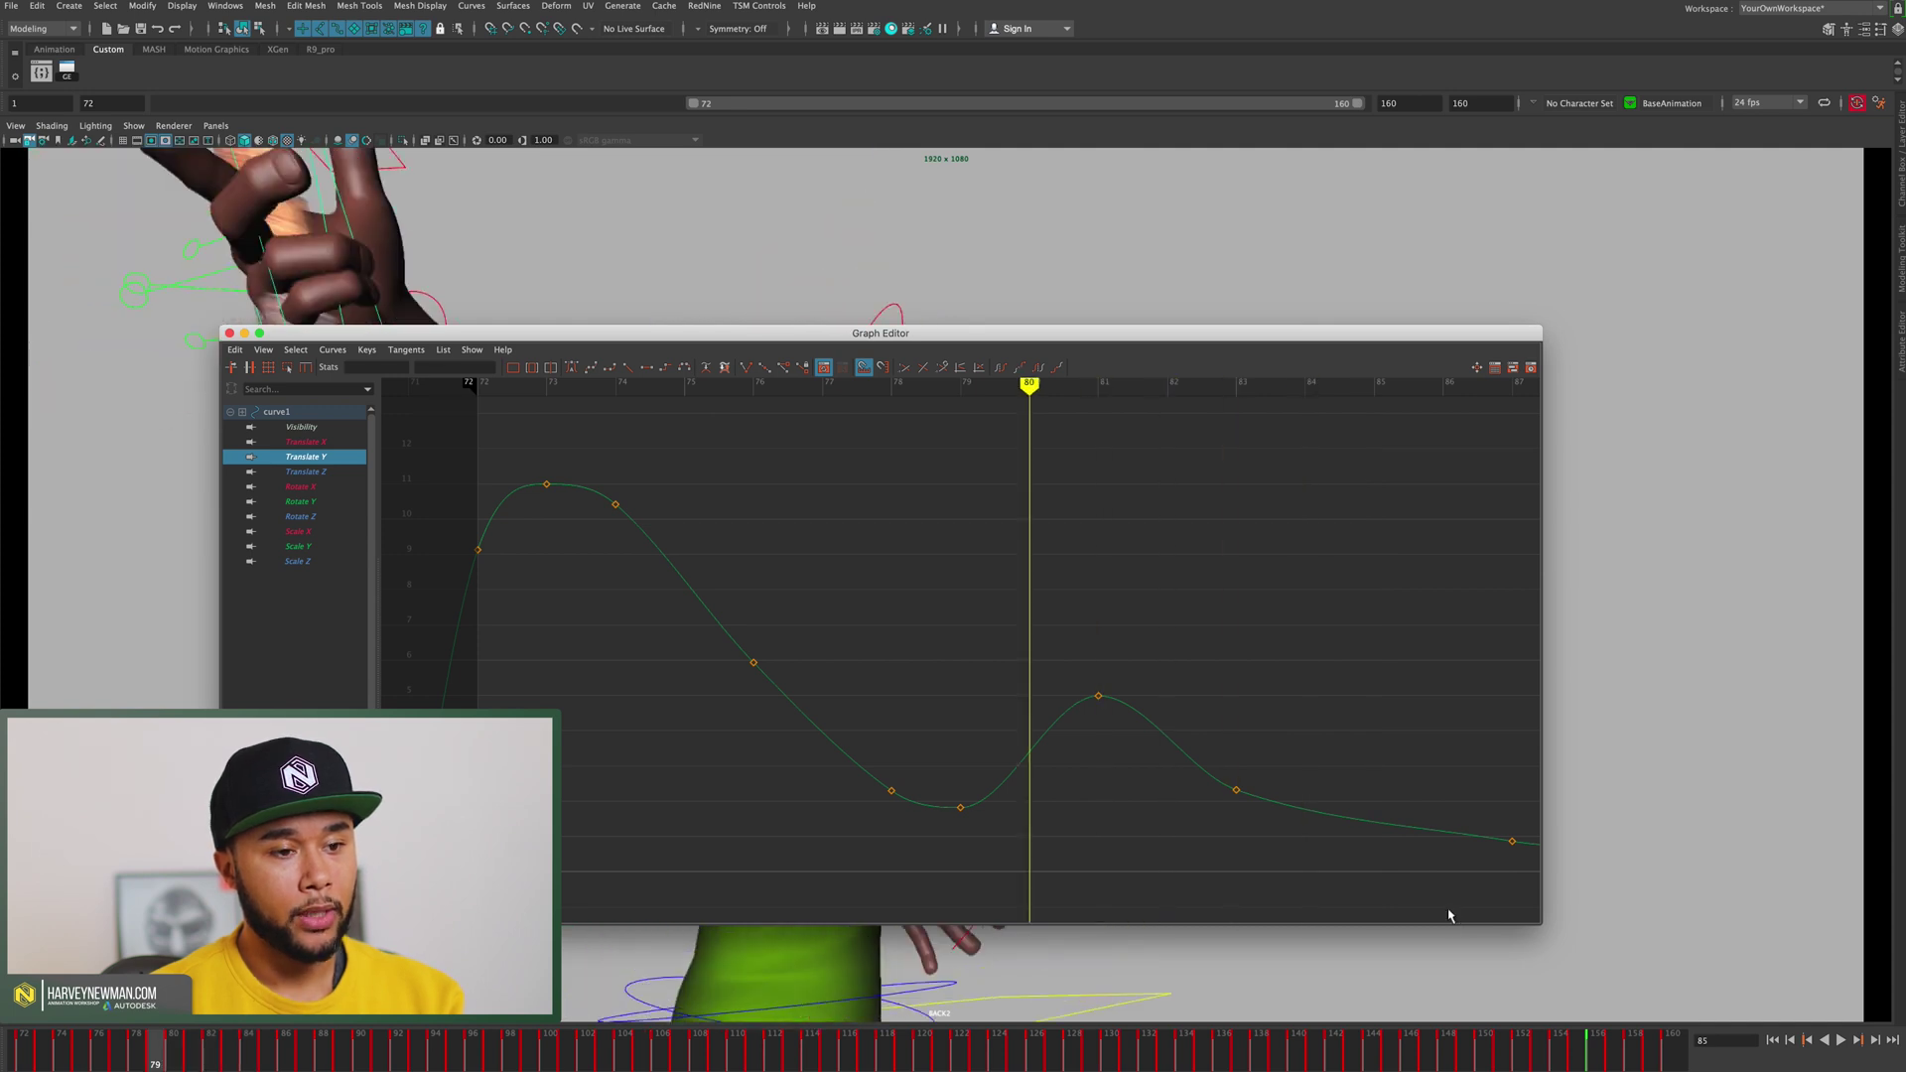
{"action": "key", "text": "alt+comma"}
{"action": "key", "text": "alt+comma"}
{"action": "key", "text": "alt+comma"}
{"action": "key", "text": "alt+comma"}
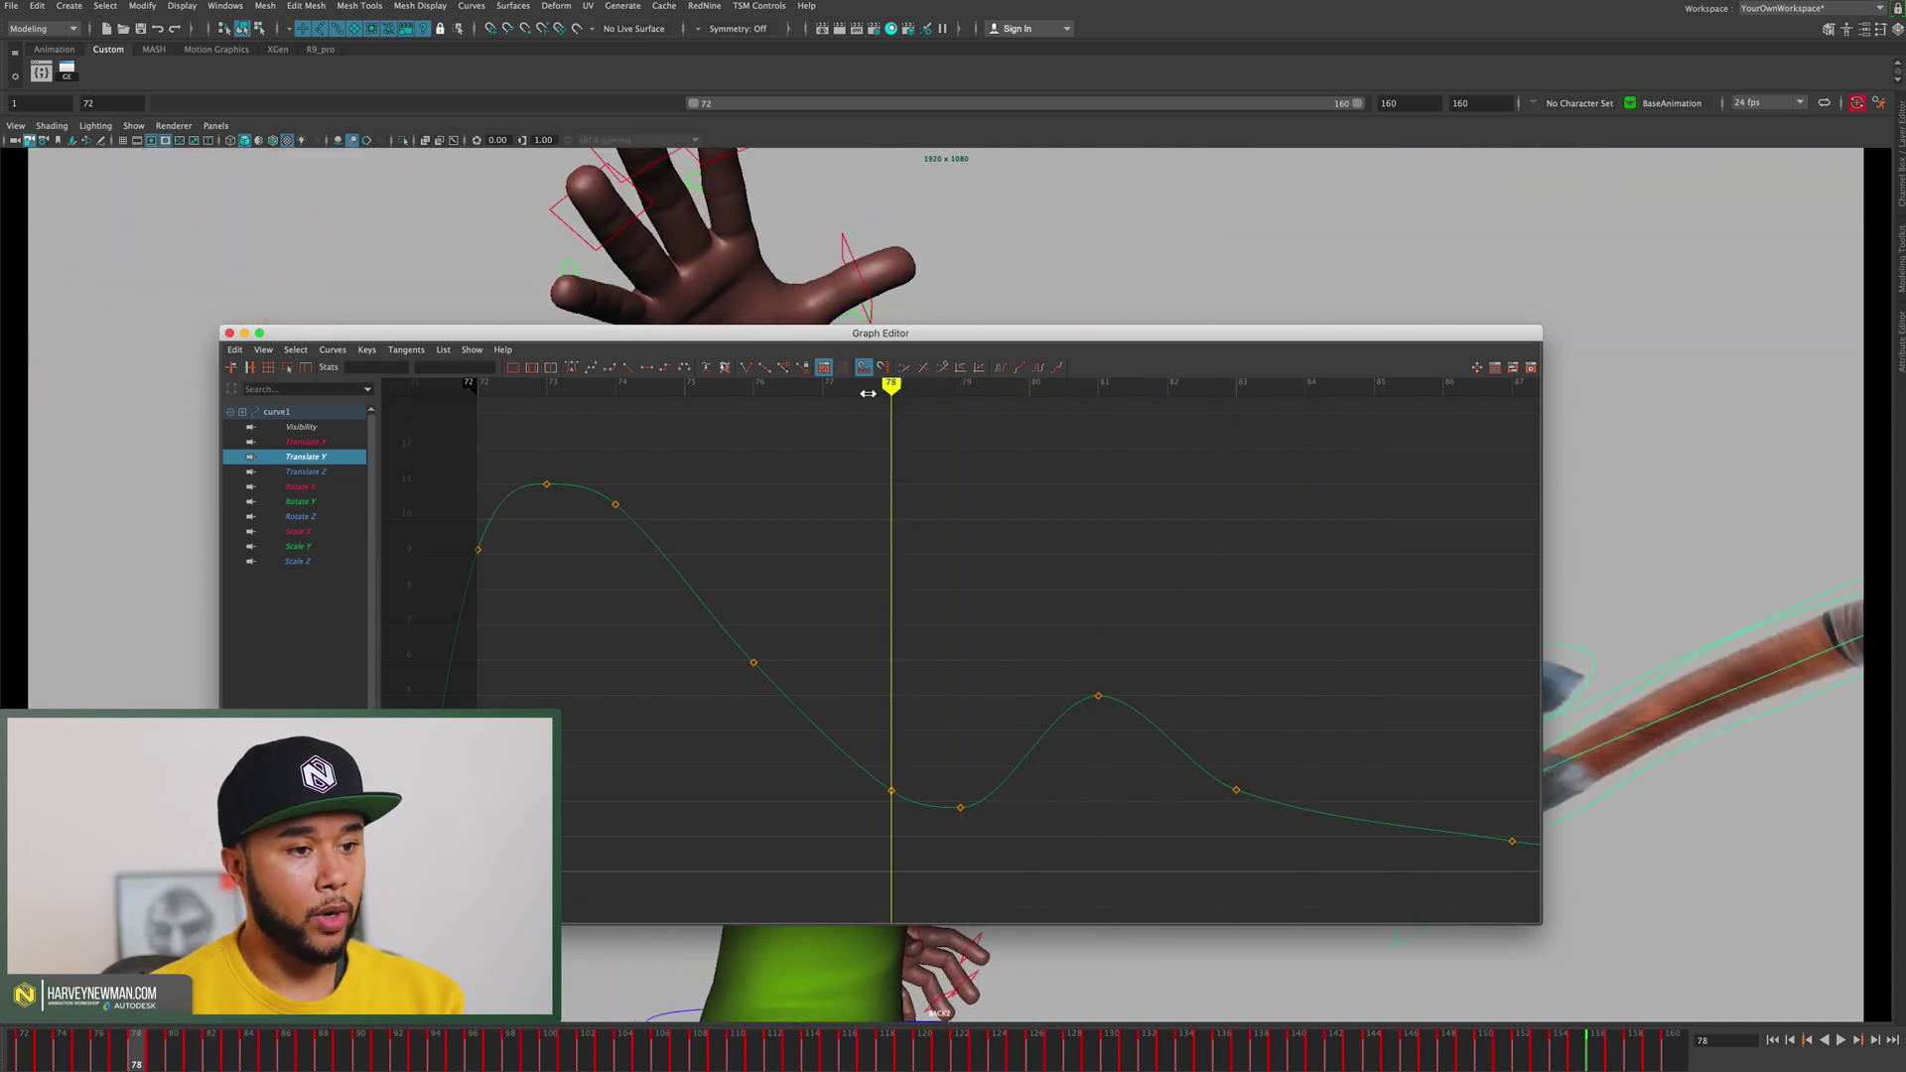
{"action": "key", "text": "alt+comma"}
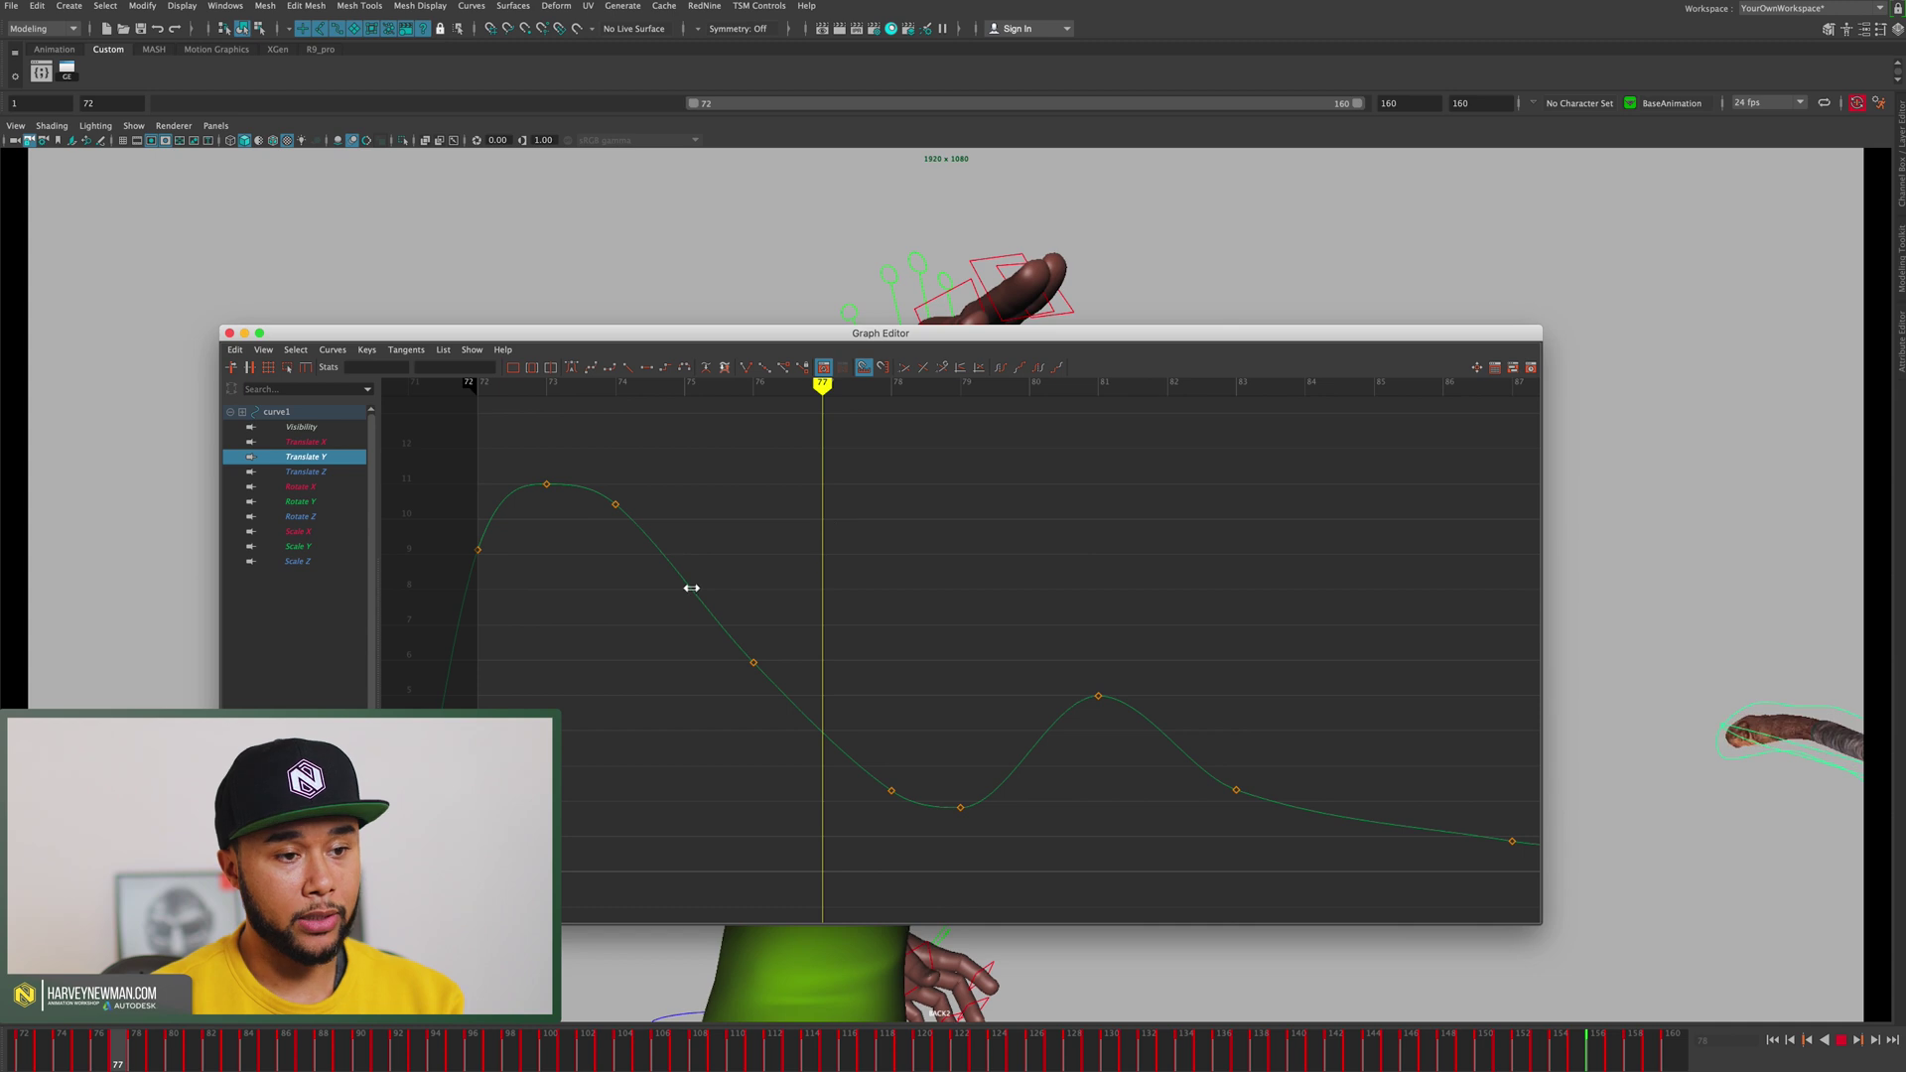
Step: Move the Translate Y key at frame 76 to frame 77 at a value of about 3.2, and scrub to frame 75
{"action": "left_click_drag", "start_coordinate": [736, 622], "coordinate": [795, 676]}
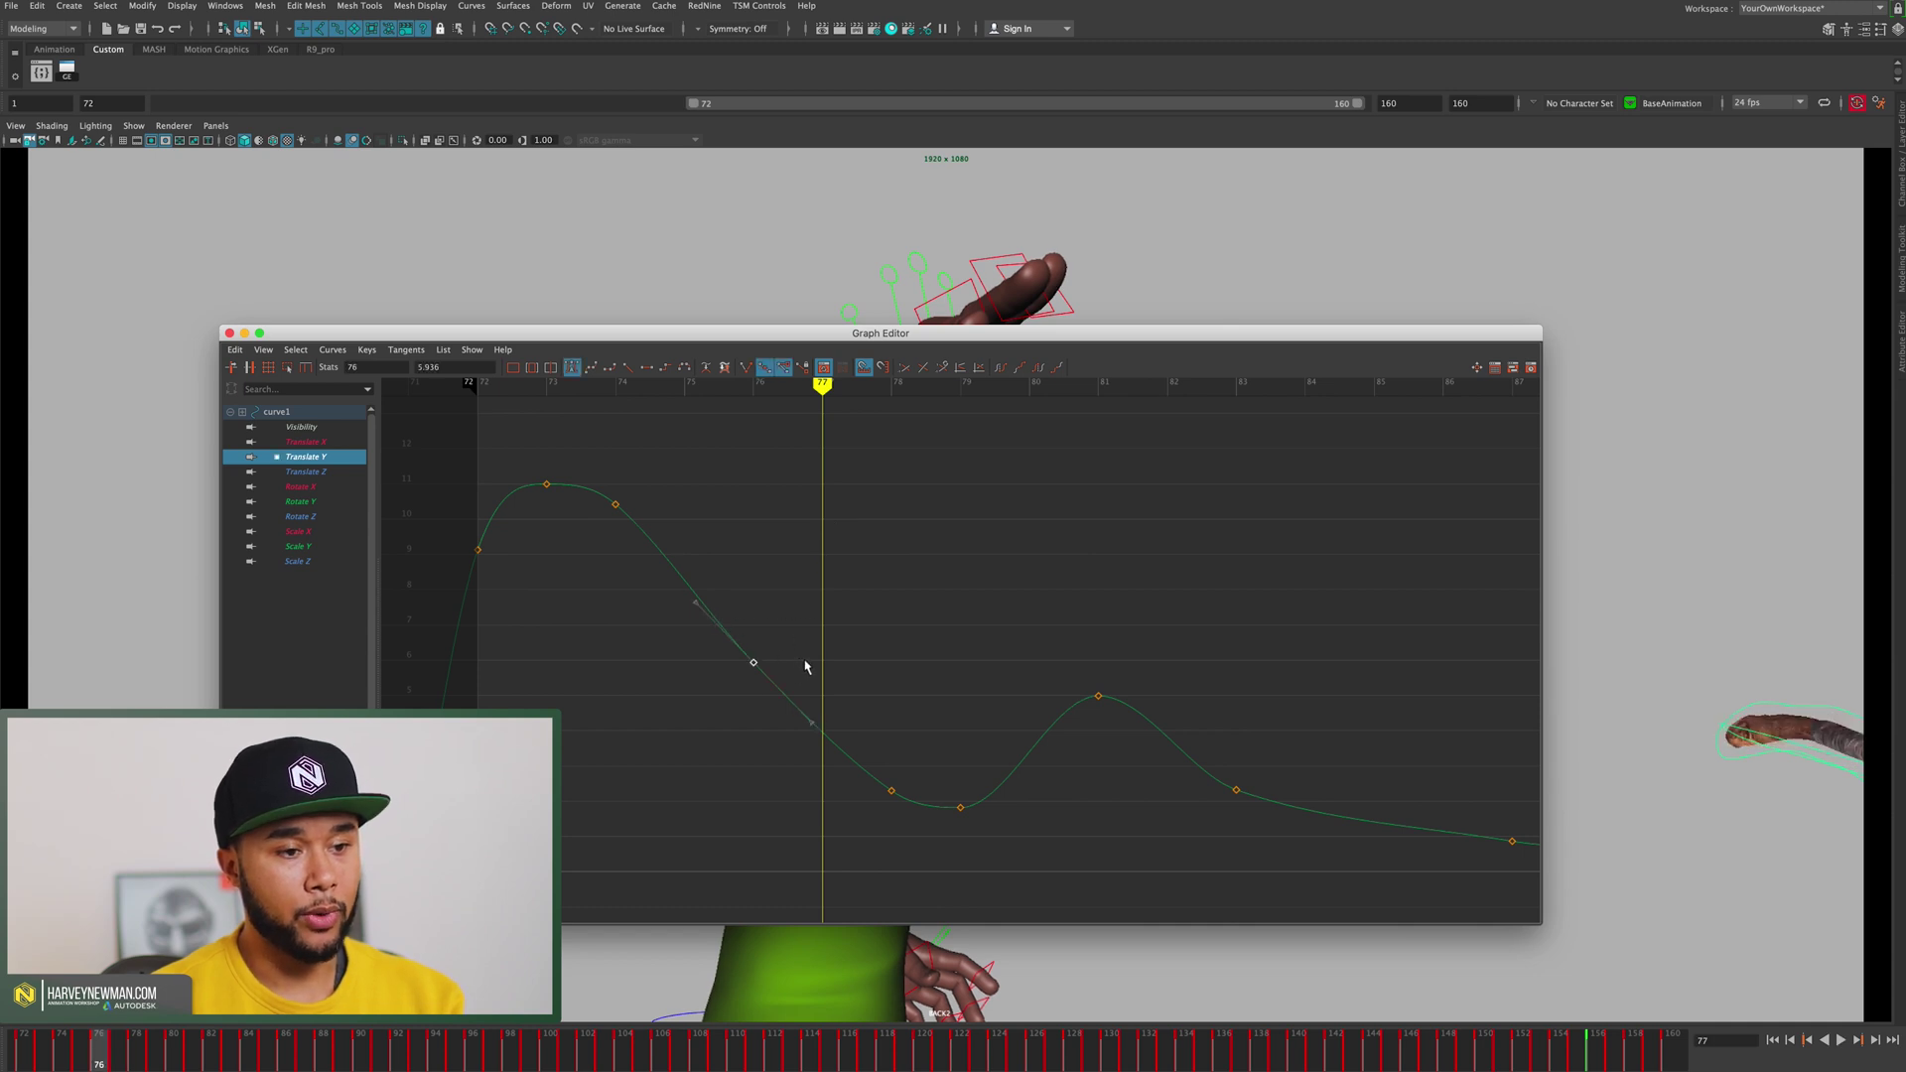
{"action": "key", "text": "alt+comma"}
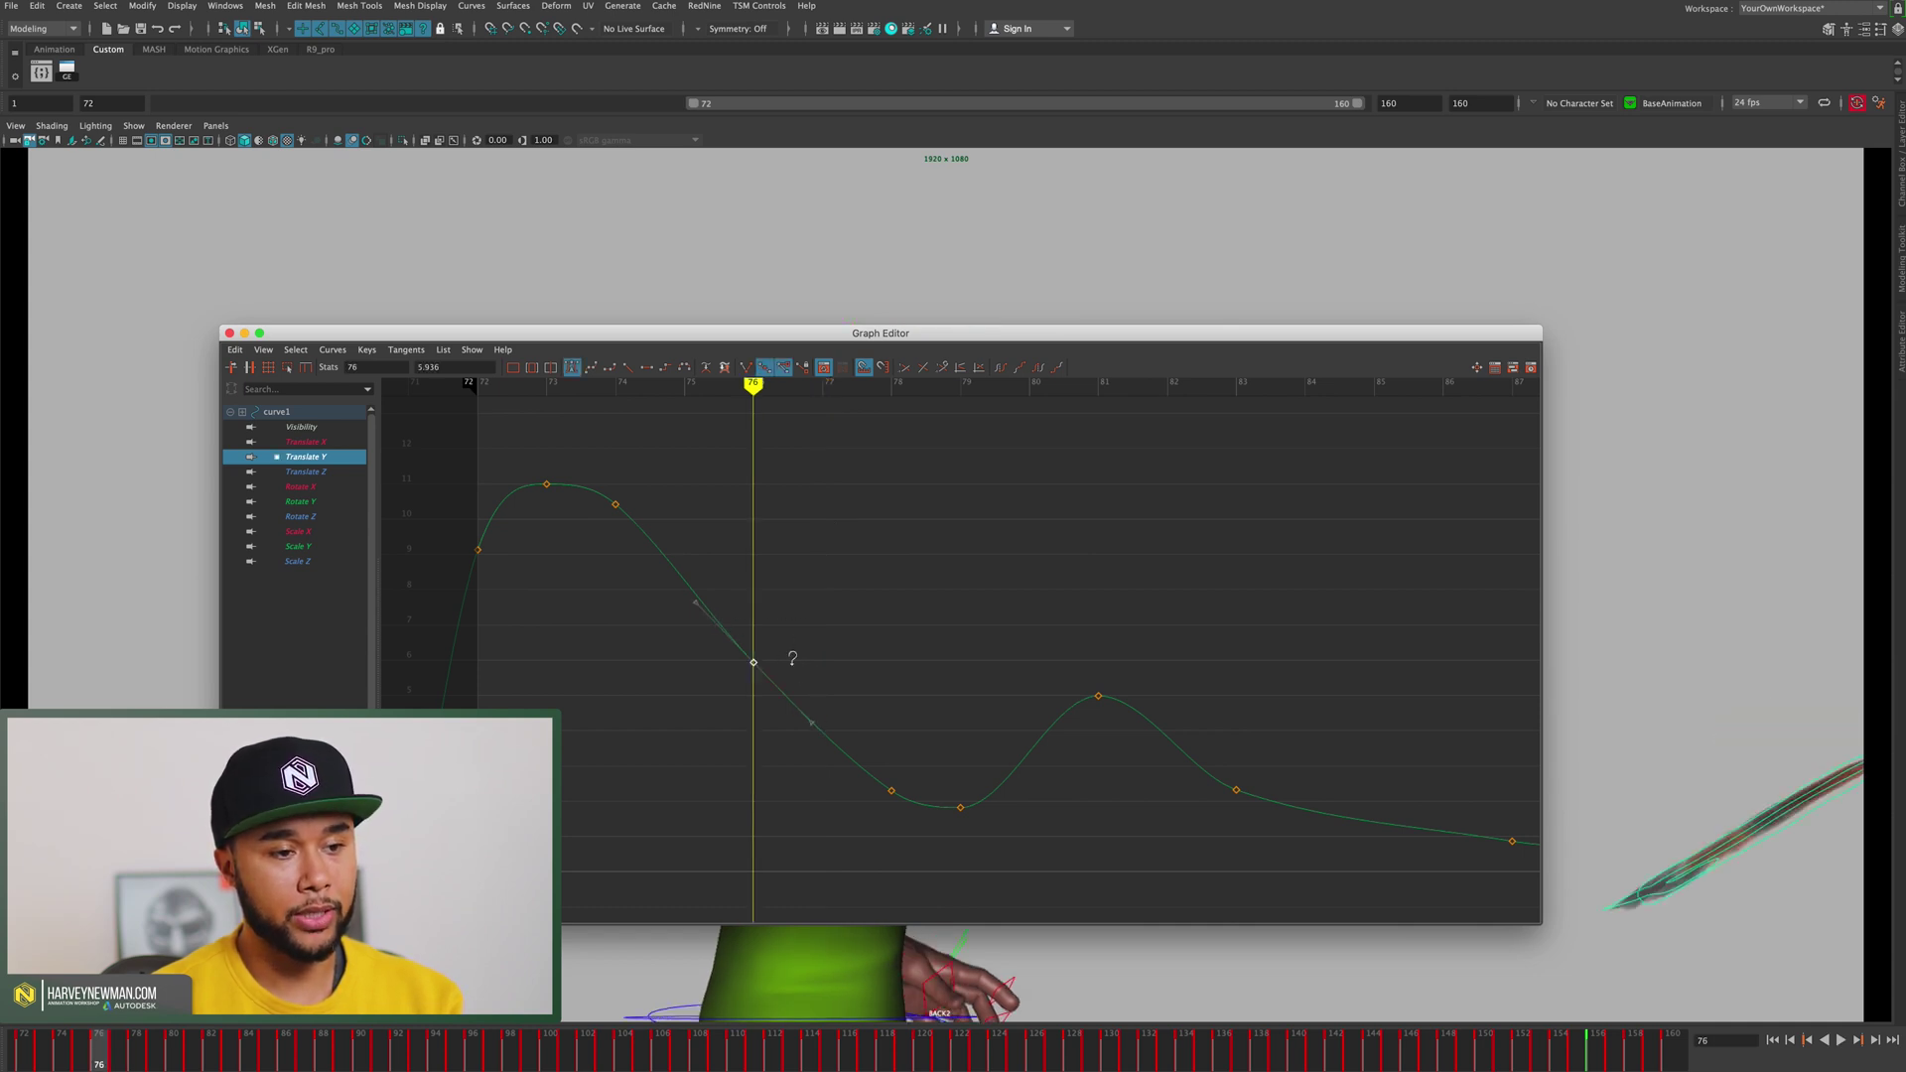
{"action": "left_click_drag", "start_coordinate": [772, 662], "coordinate": [835, 771]}
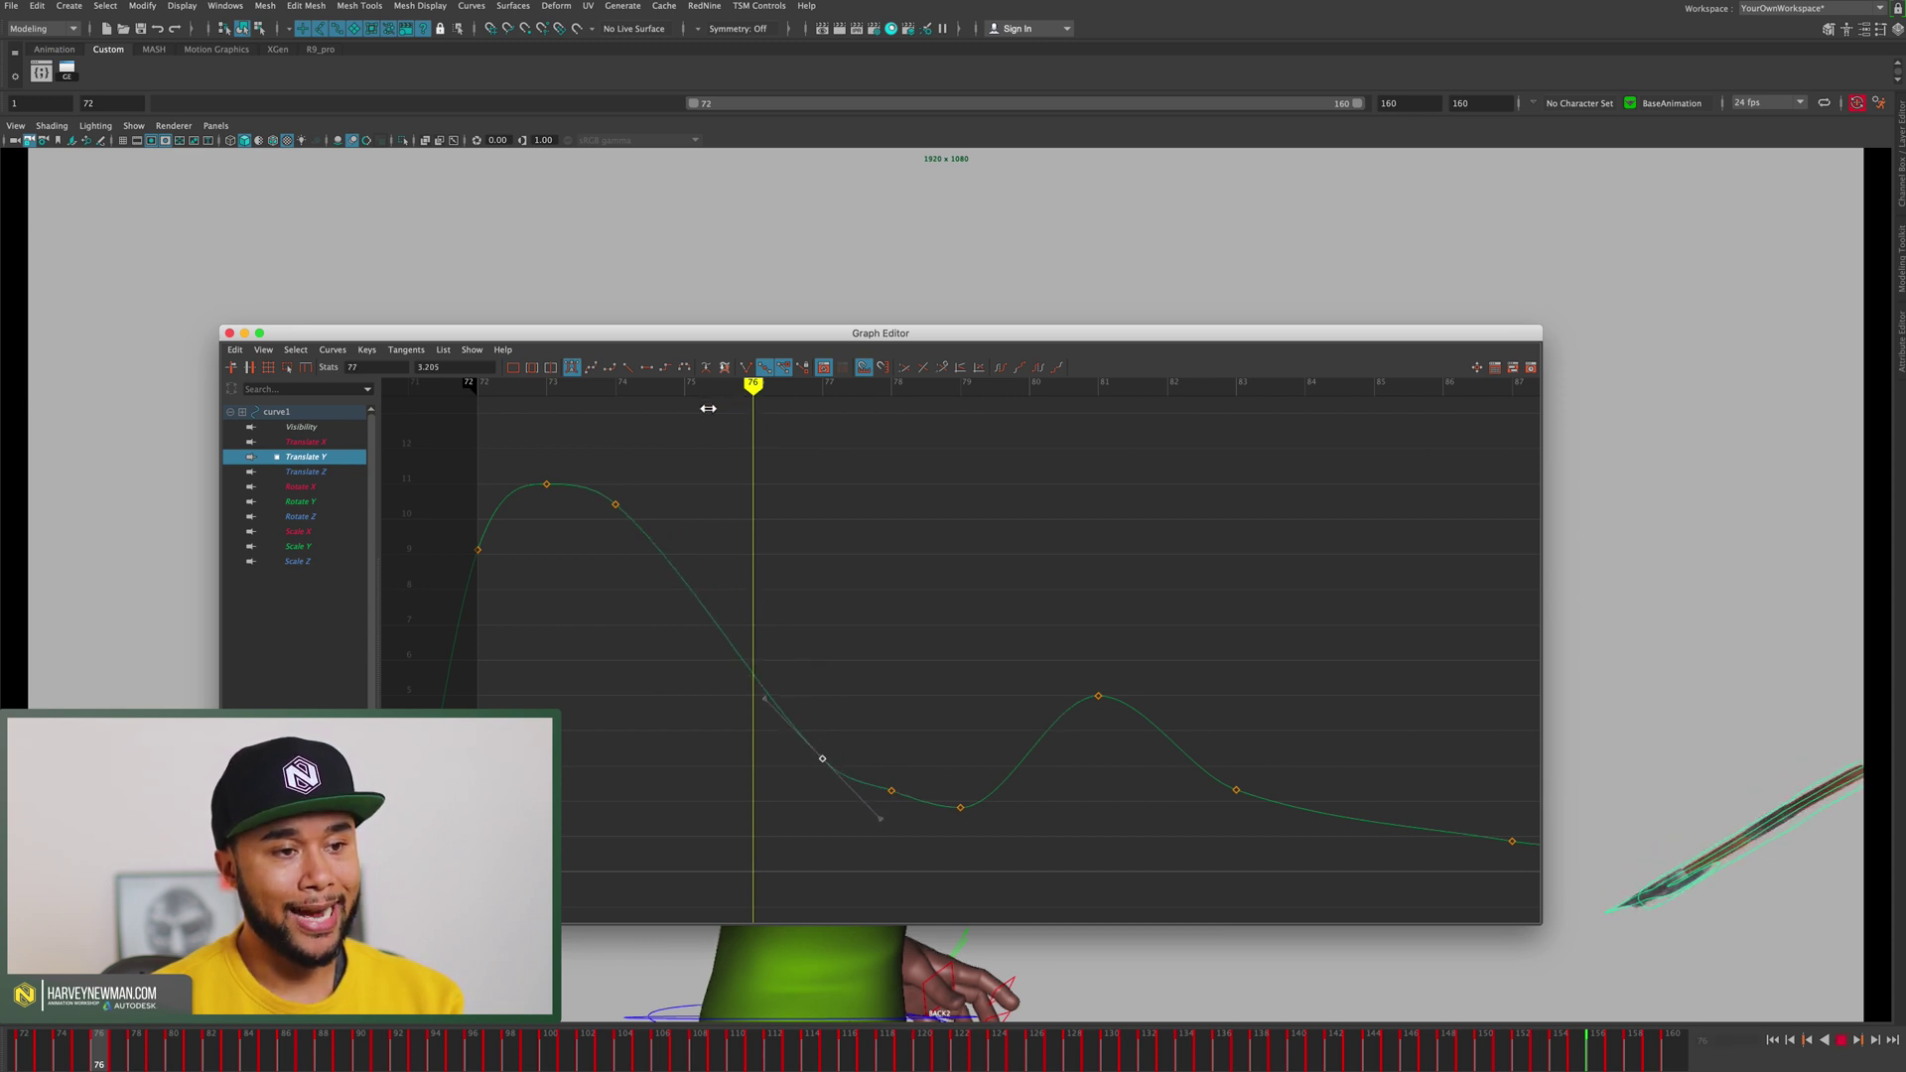
{"action": "left_click_drag", "start_coordinate": [752, 393], "coordinate": [736, 396]}
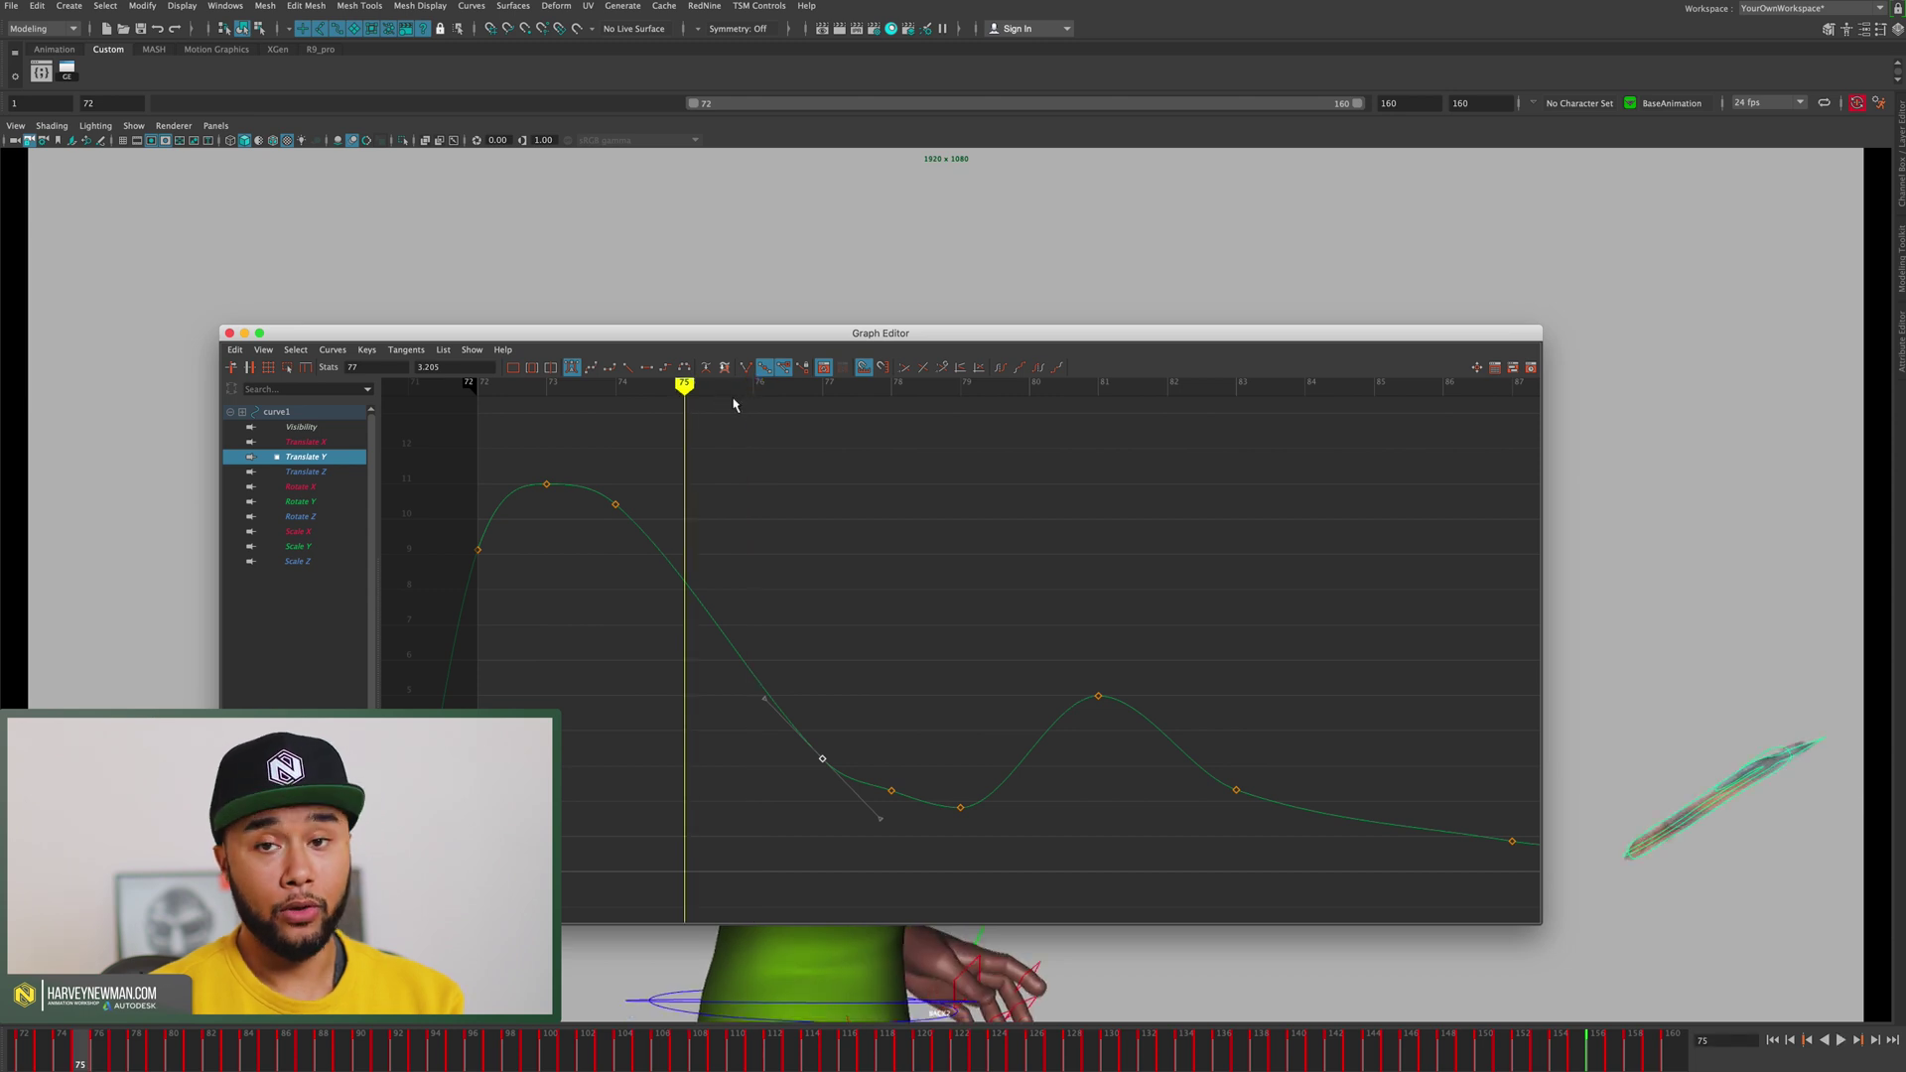
Step: Try inserting a key on the Translate Y curve at frame 75 with the Insert Keys tool
{"action": "left_click", "coordinate": [251, 373]}
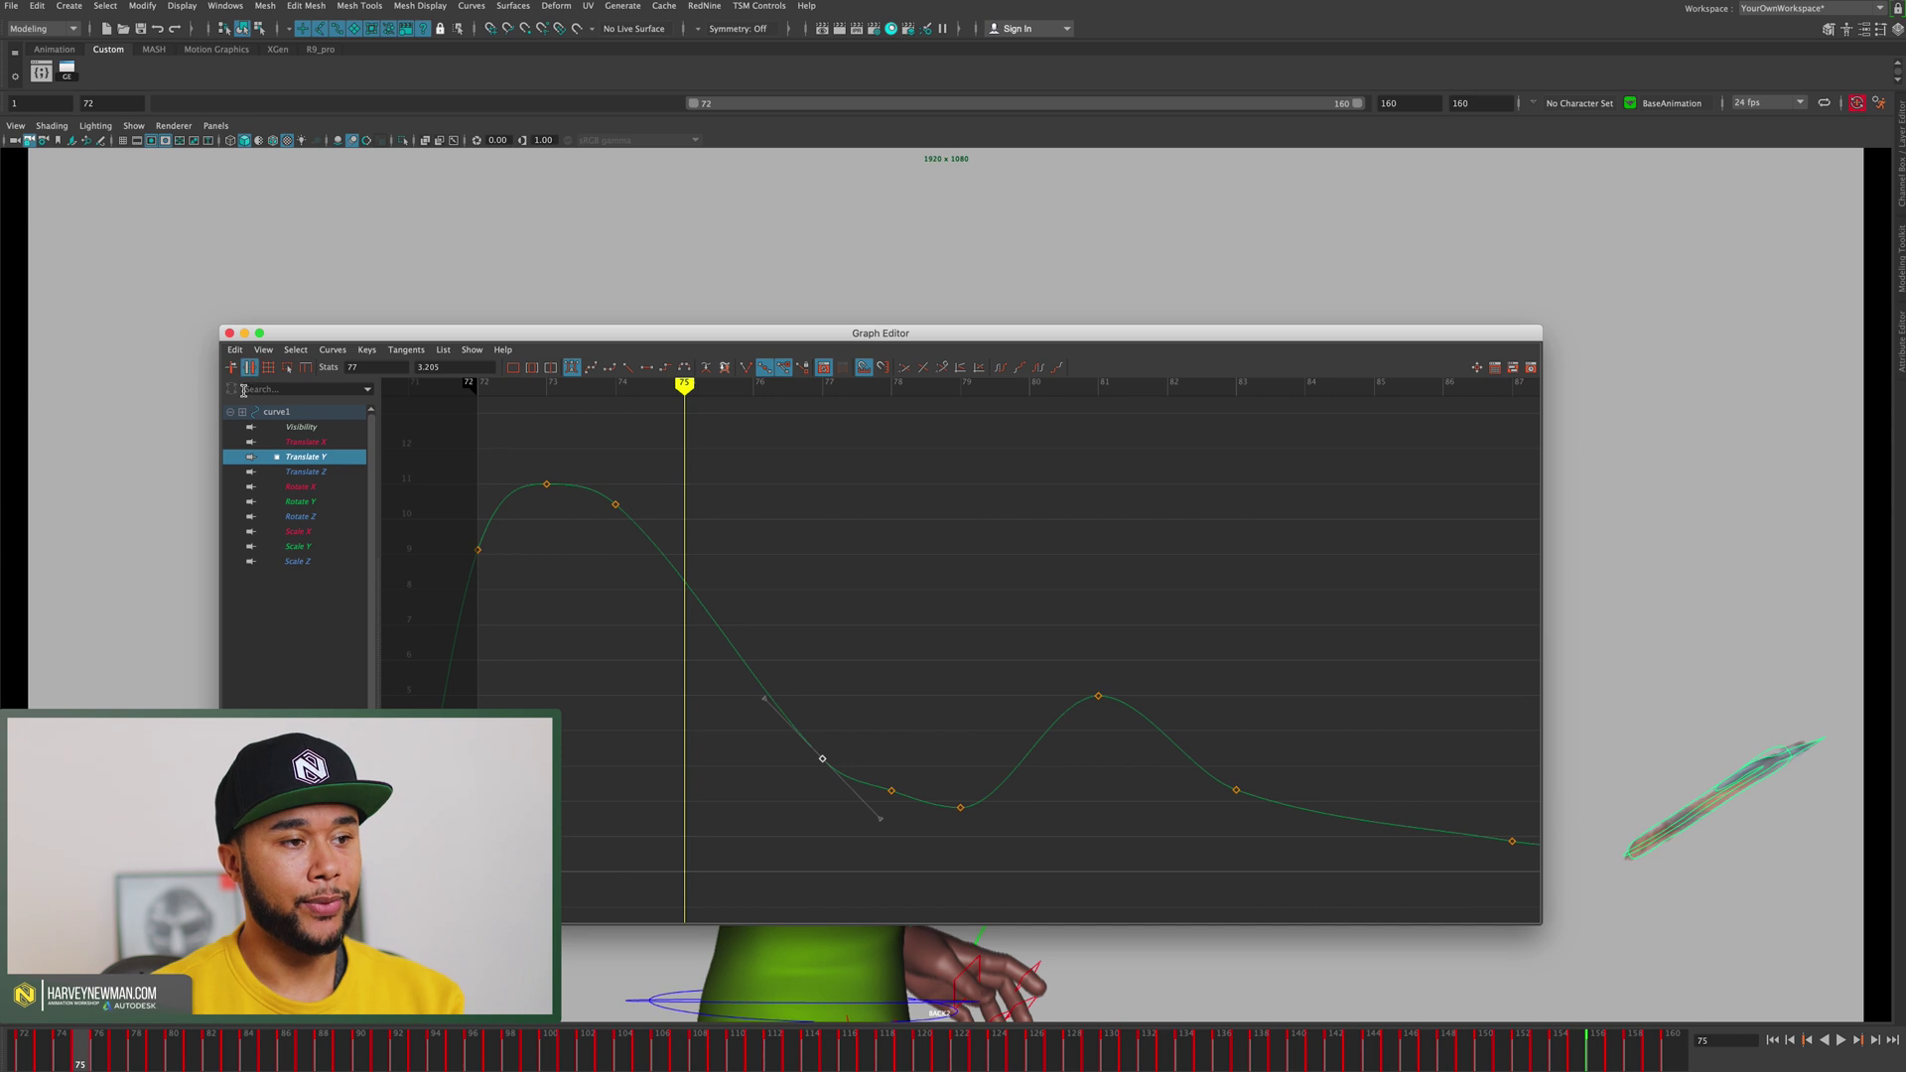
{"action": "left_click", "coordinate": [689, 576]}
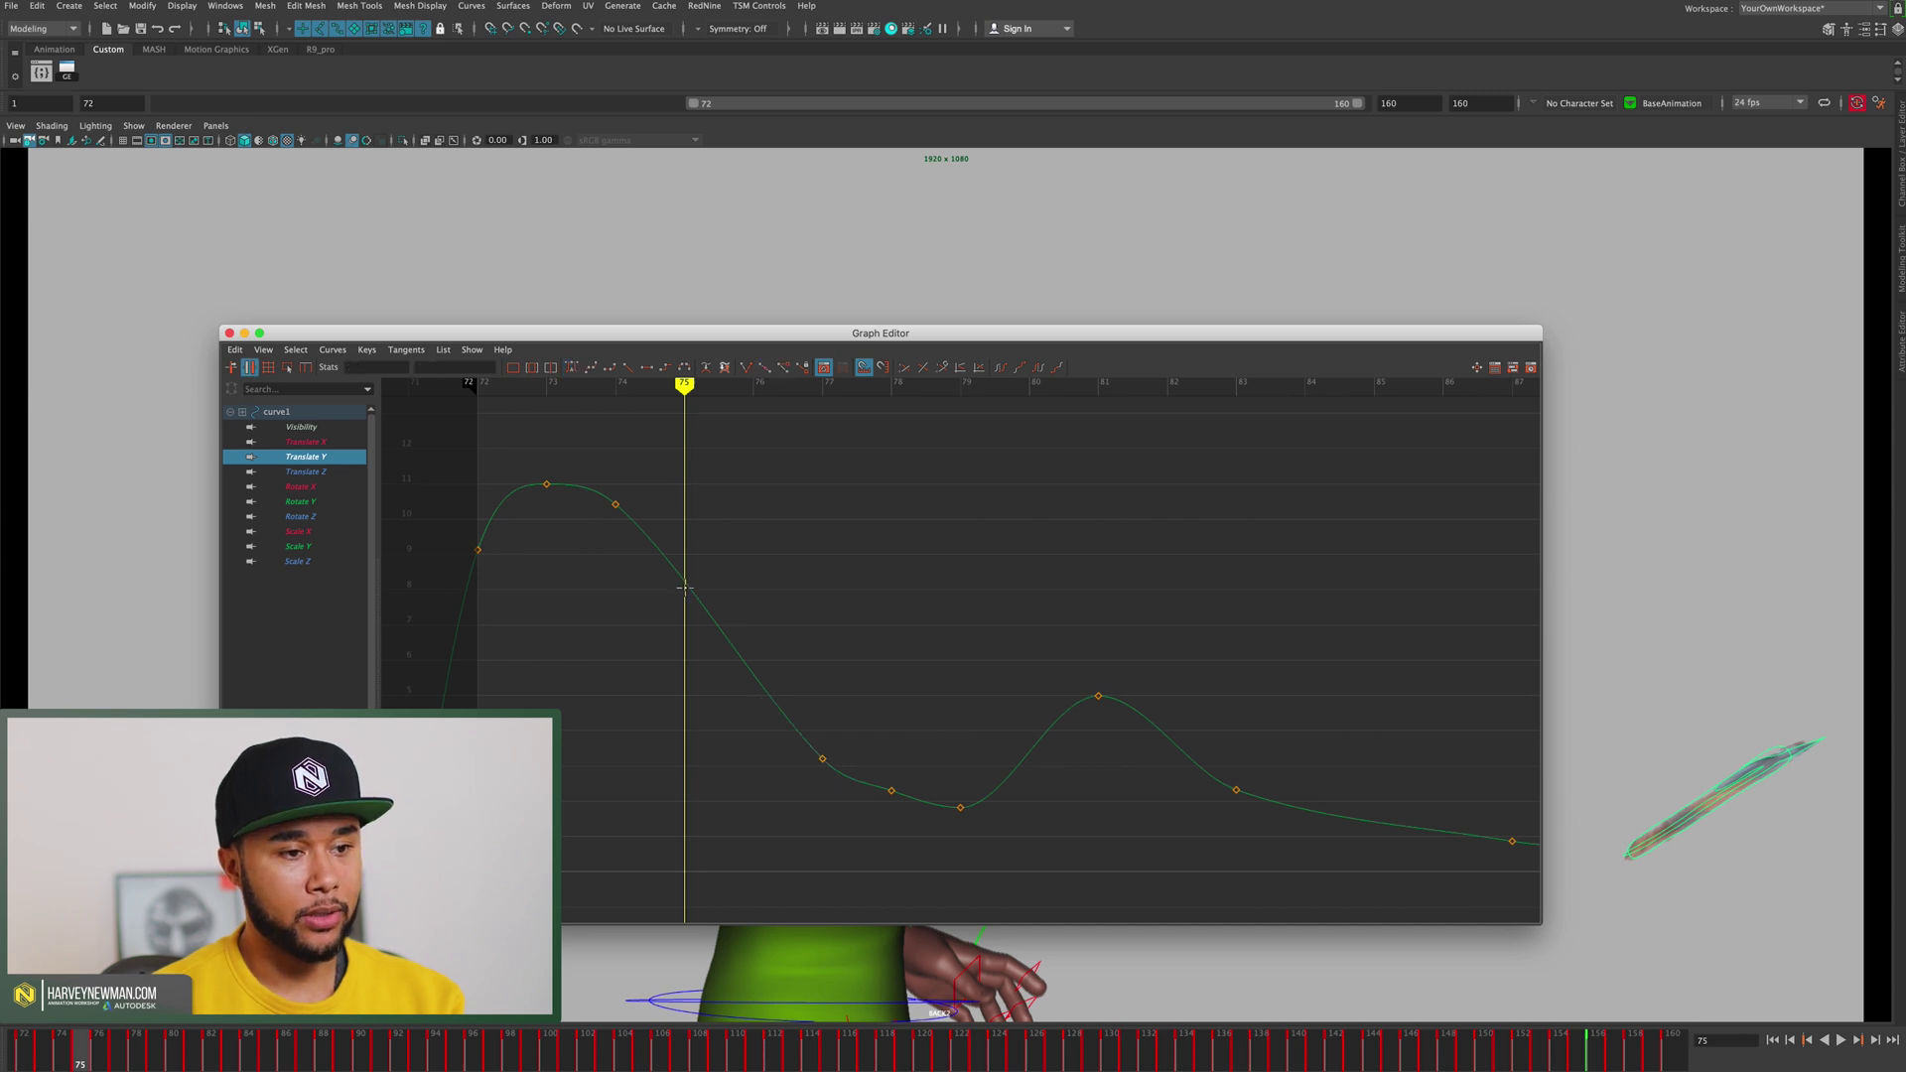
{"action": "left_click", "coordinate": [684, 584]}
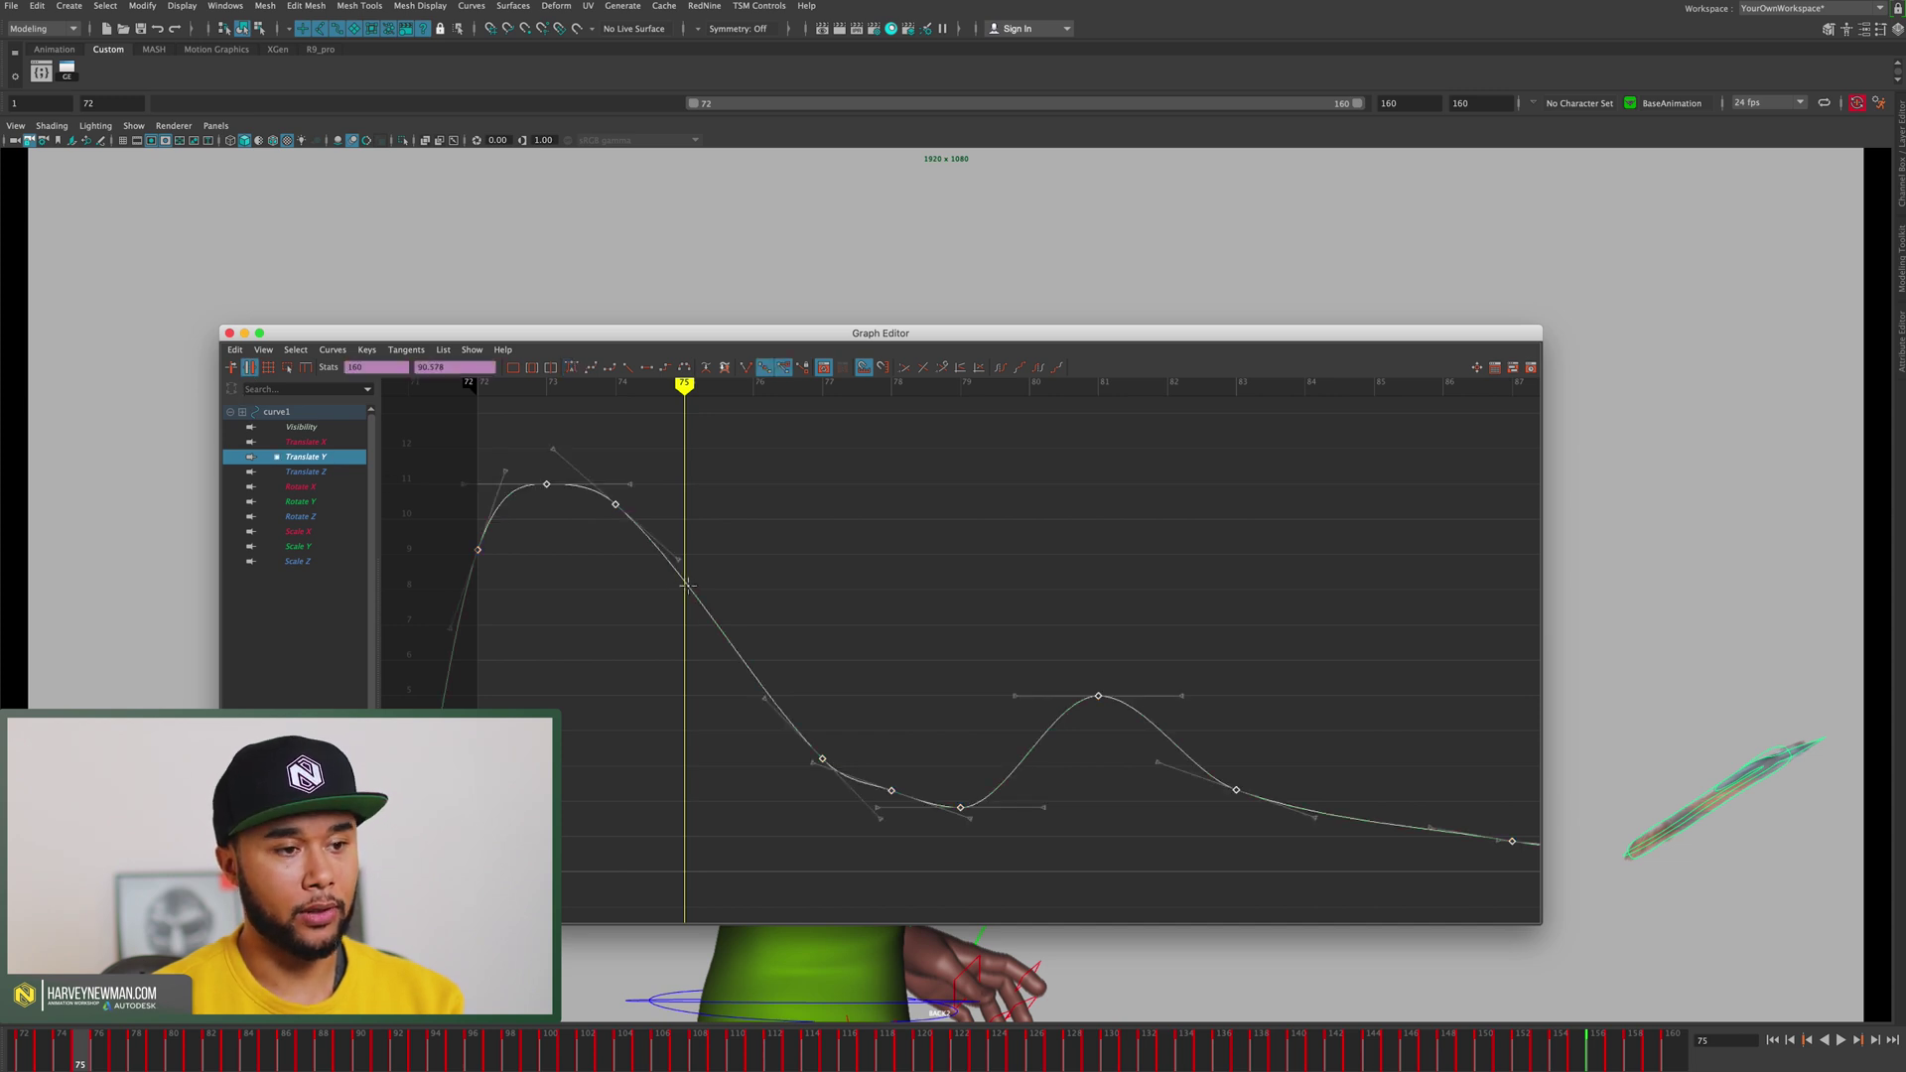
{"action": "middle_click", "coordinate": [685, 583]}
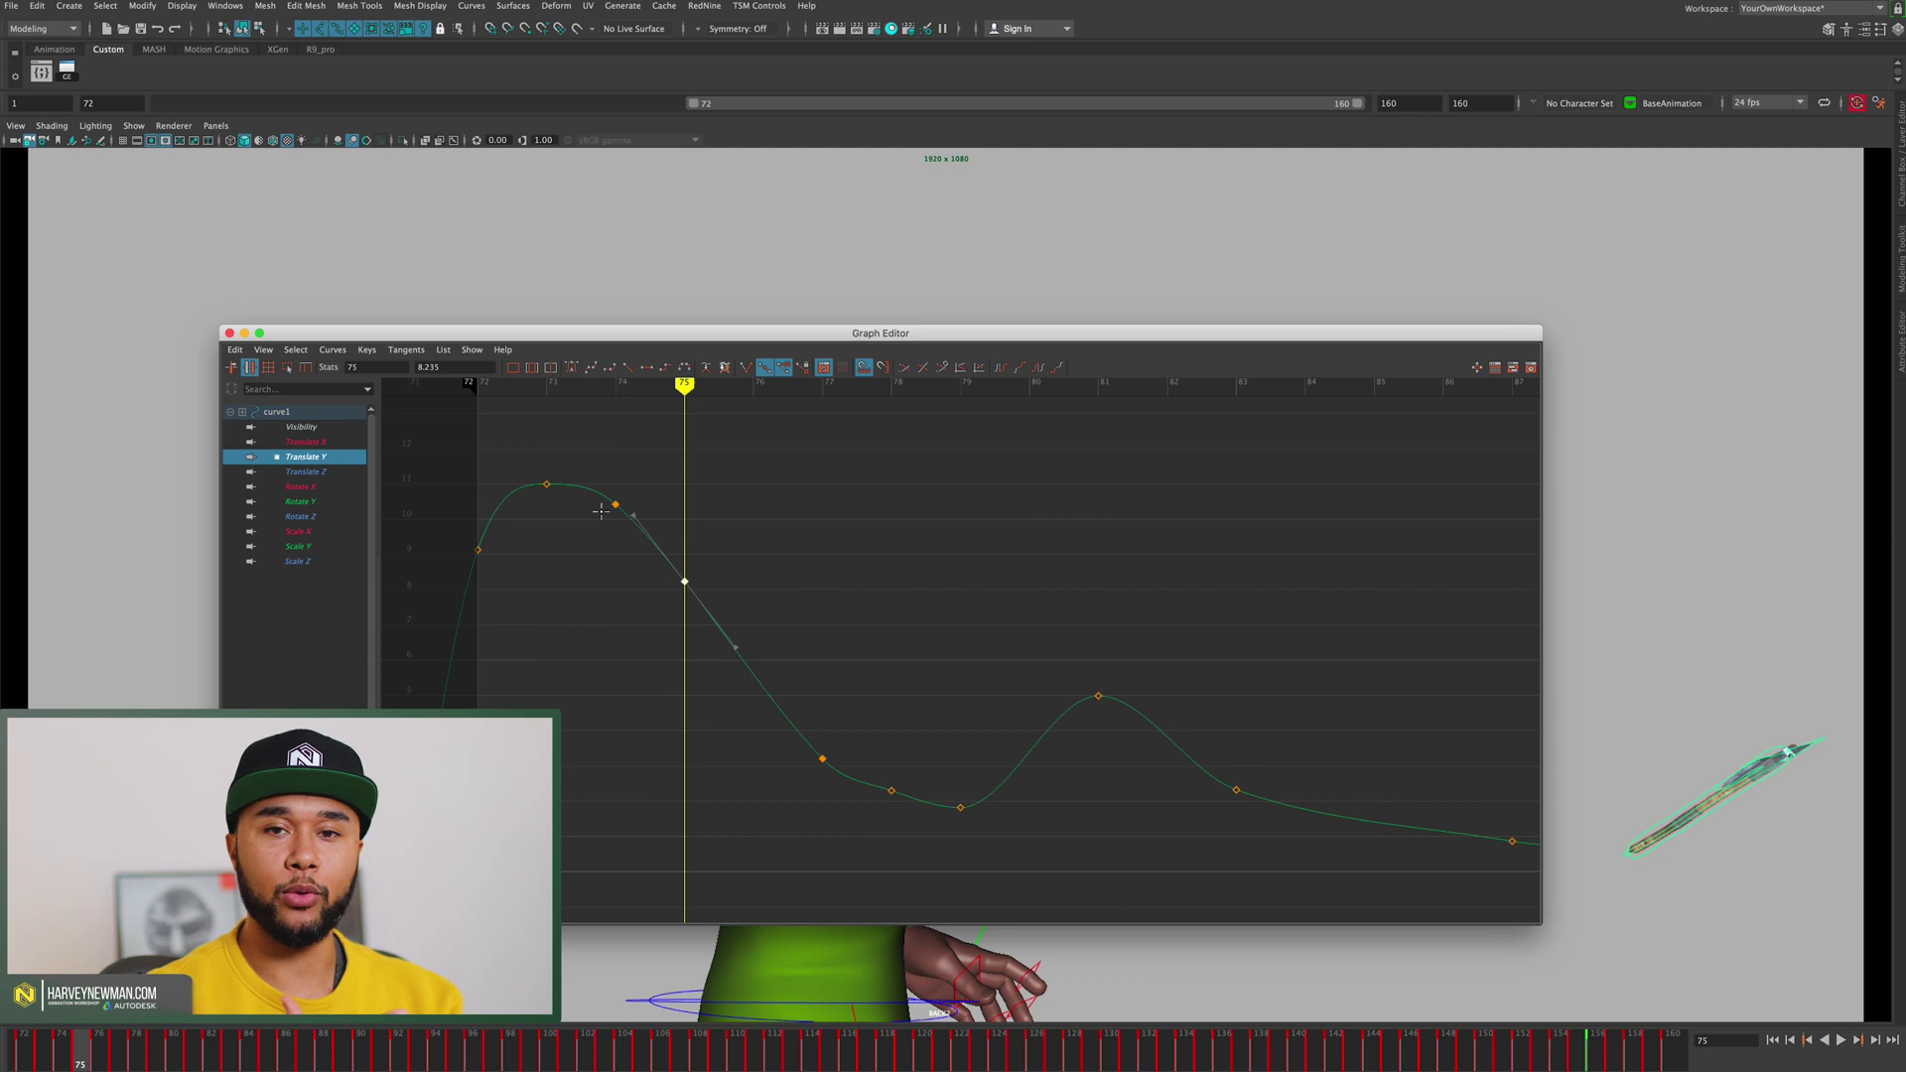
{"action": "left_click", "coordinate": [711, 609]}
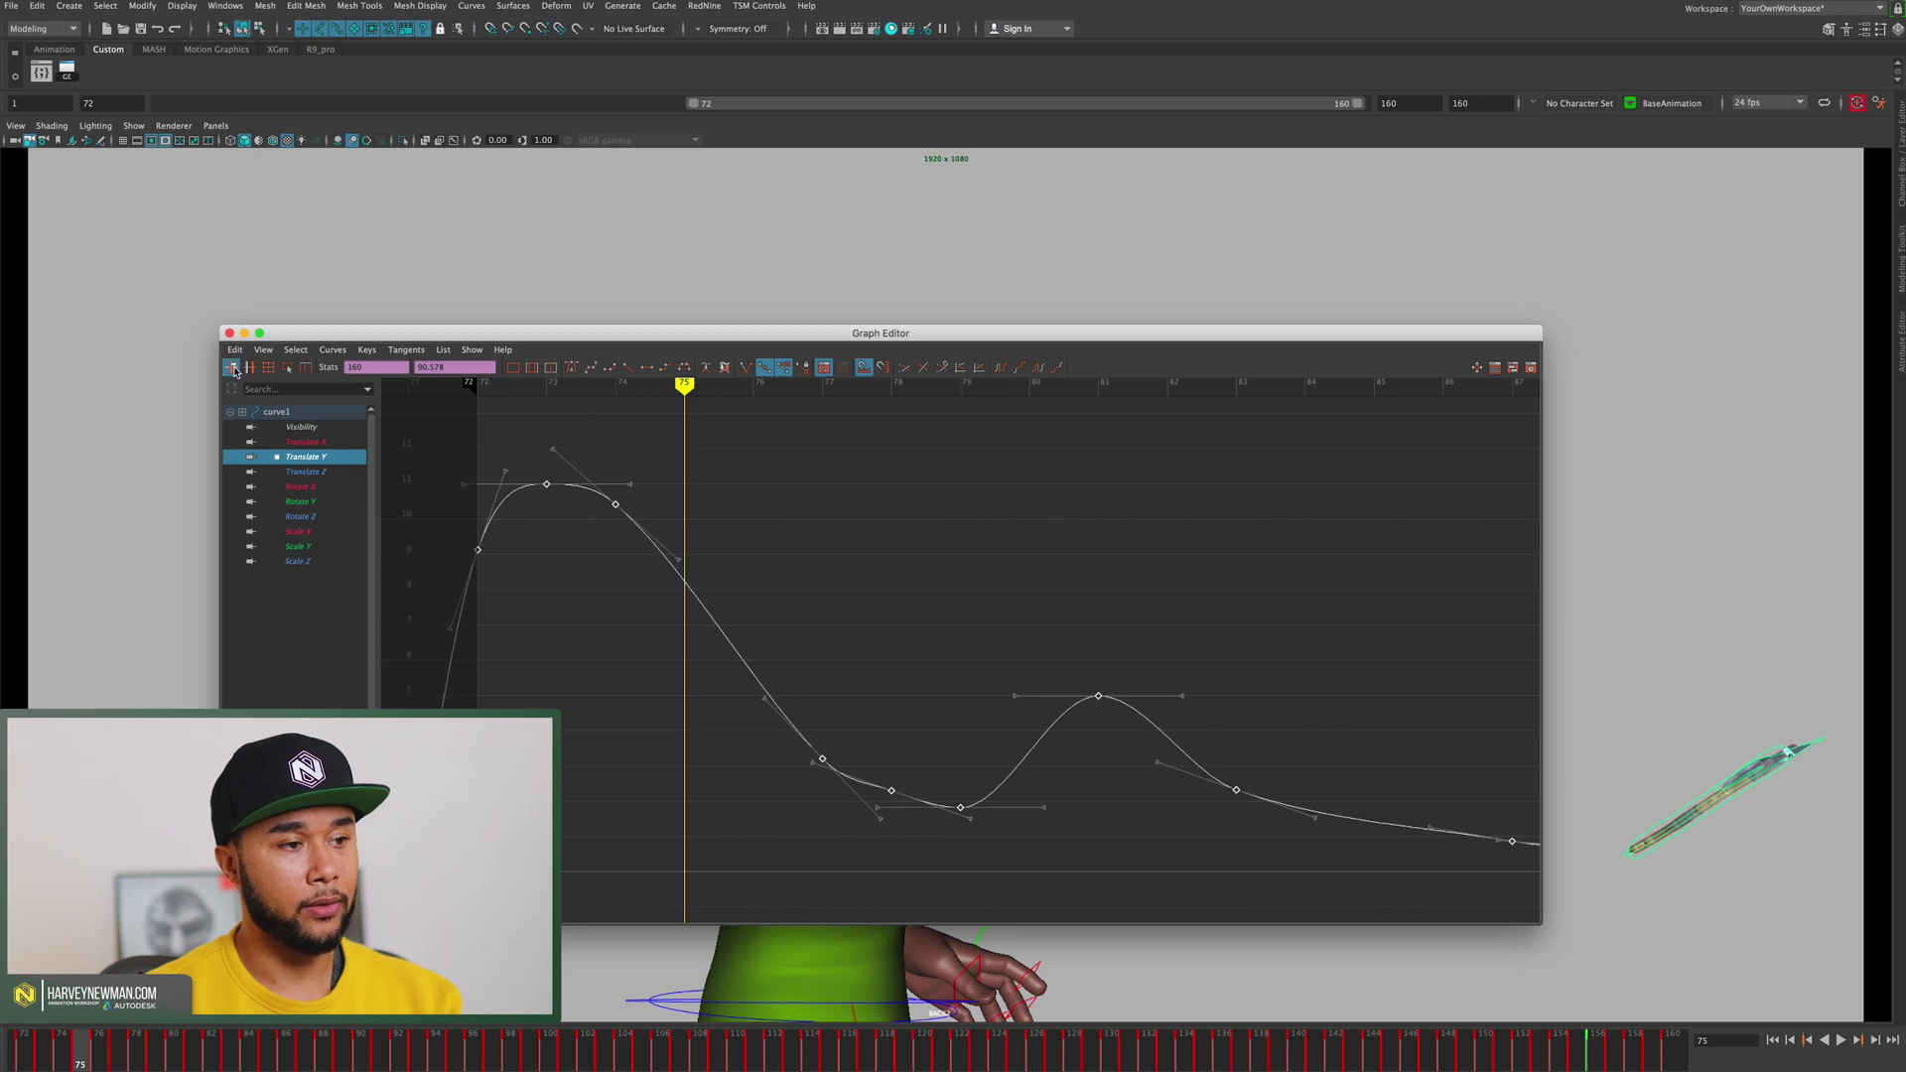
Step: Set a key at frame 75, adding it to the Translate Y curve
{"action": "key", "text": "a"}
{"action": "left_click", "coordinate": [883, 599]}
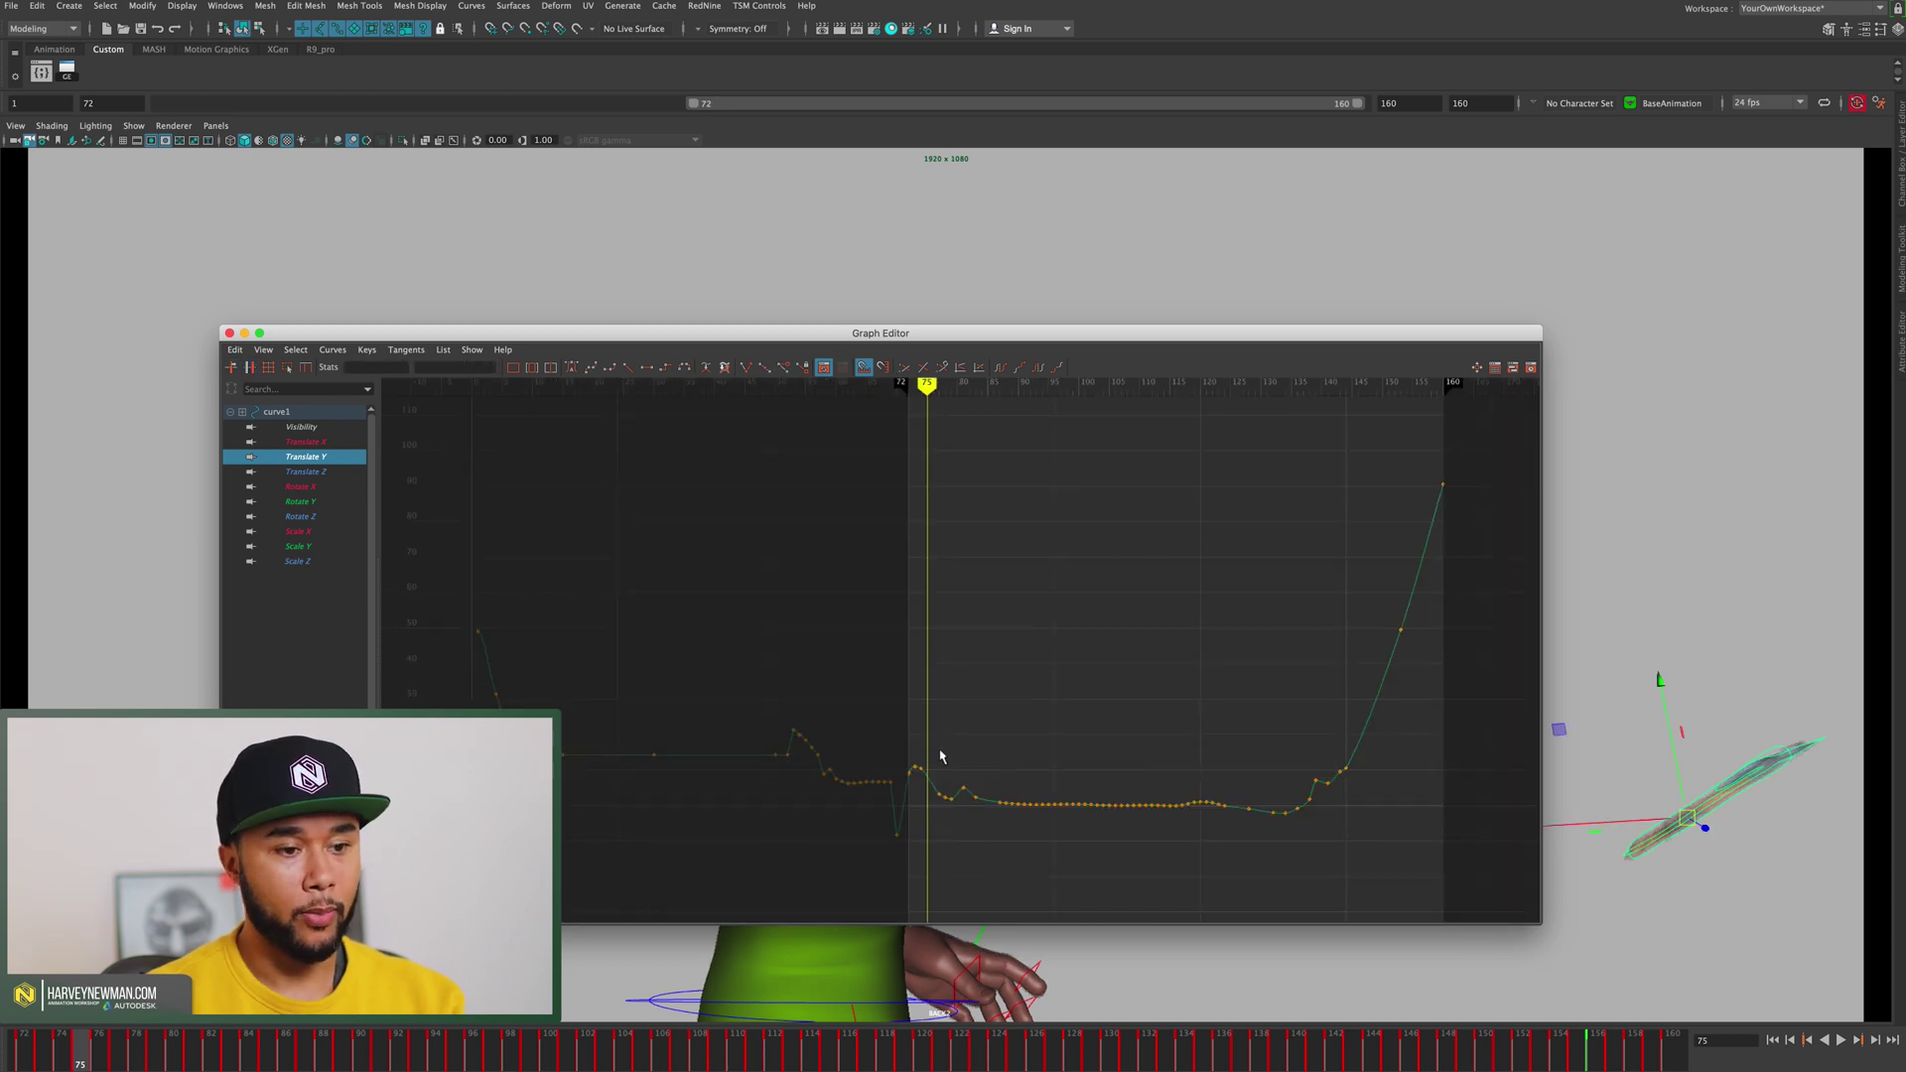
{"action": "left_click_drag", "start_coordinate": [945, 756], "coordinate": [999, 828]}
{"action": "key", "text": "f"}
{"action": "left_click", "coordinate": [999, 828]}
{"action": "left_click_drag", "start_coordinate": [501, 526], "coordinate": [595, 578]}
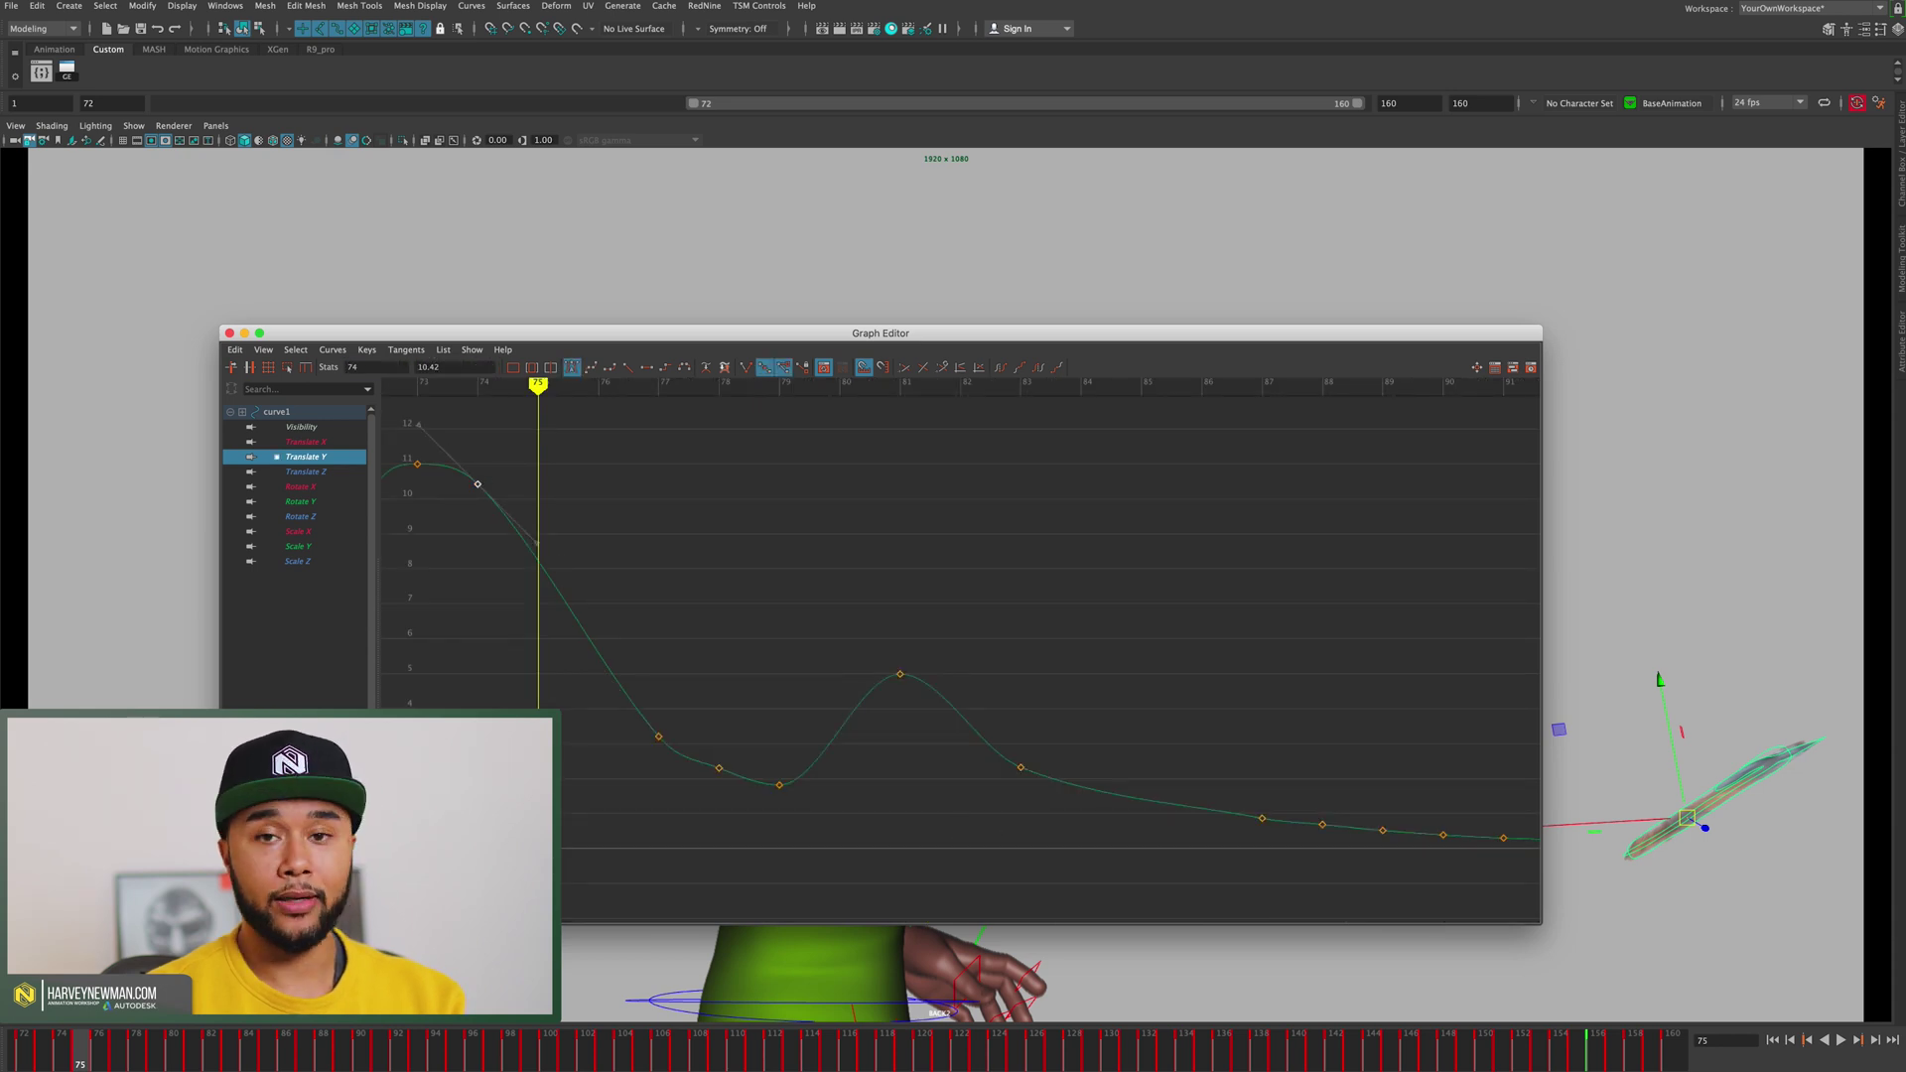
{"action": "left_click_drag", "start_coordinate": [537, 387], "coordinate": [541, 388]}
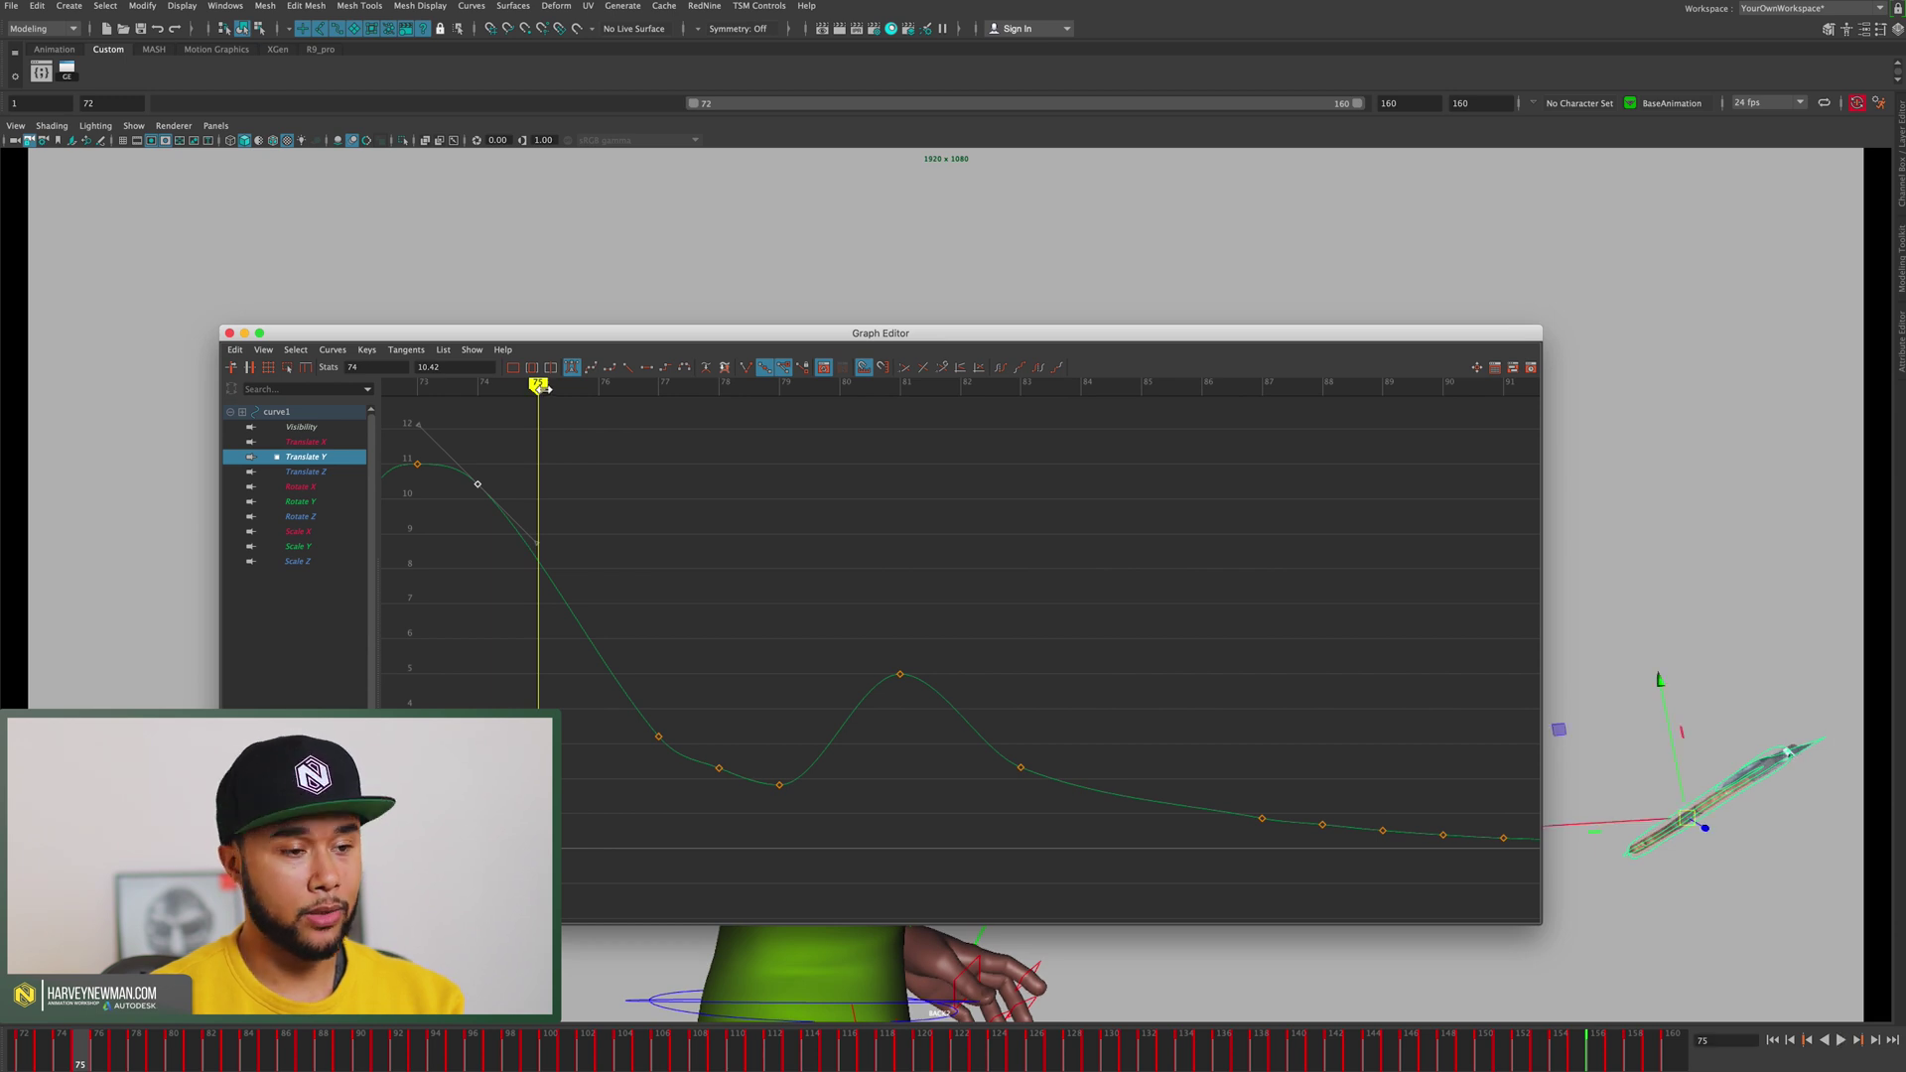
{"action": "key", "text": "s"}
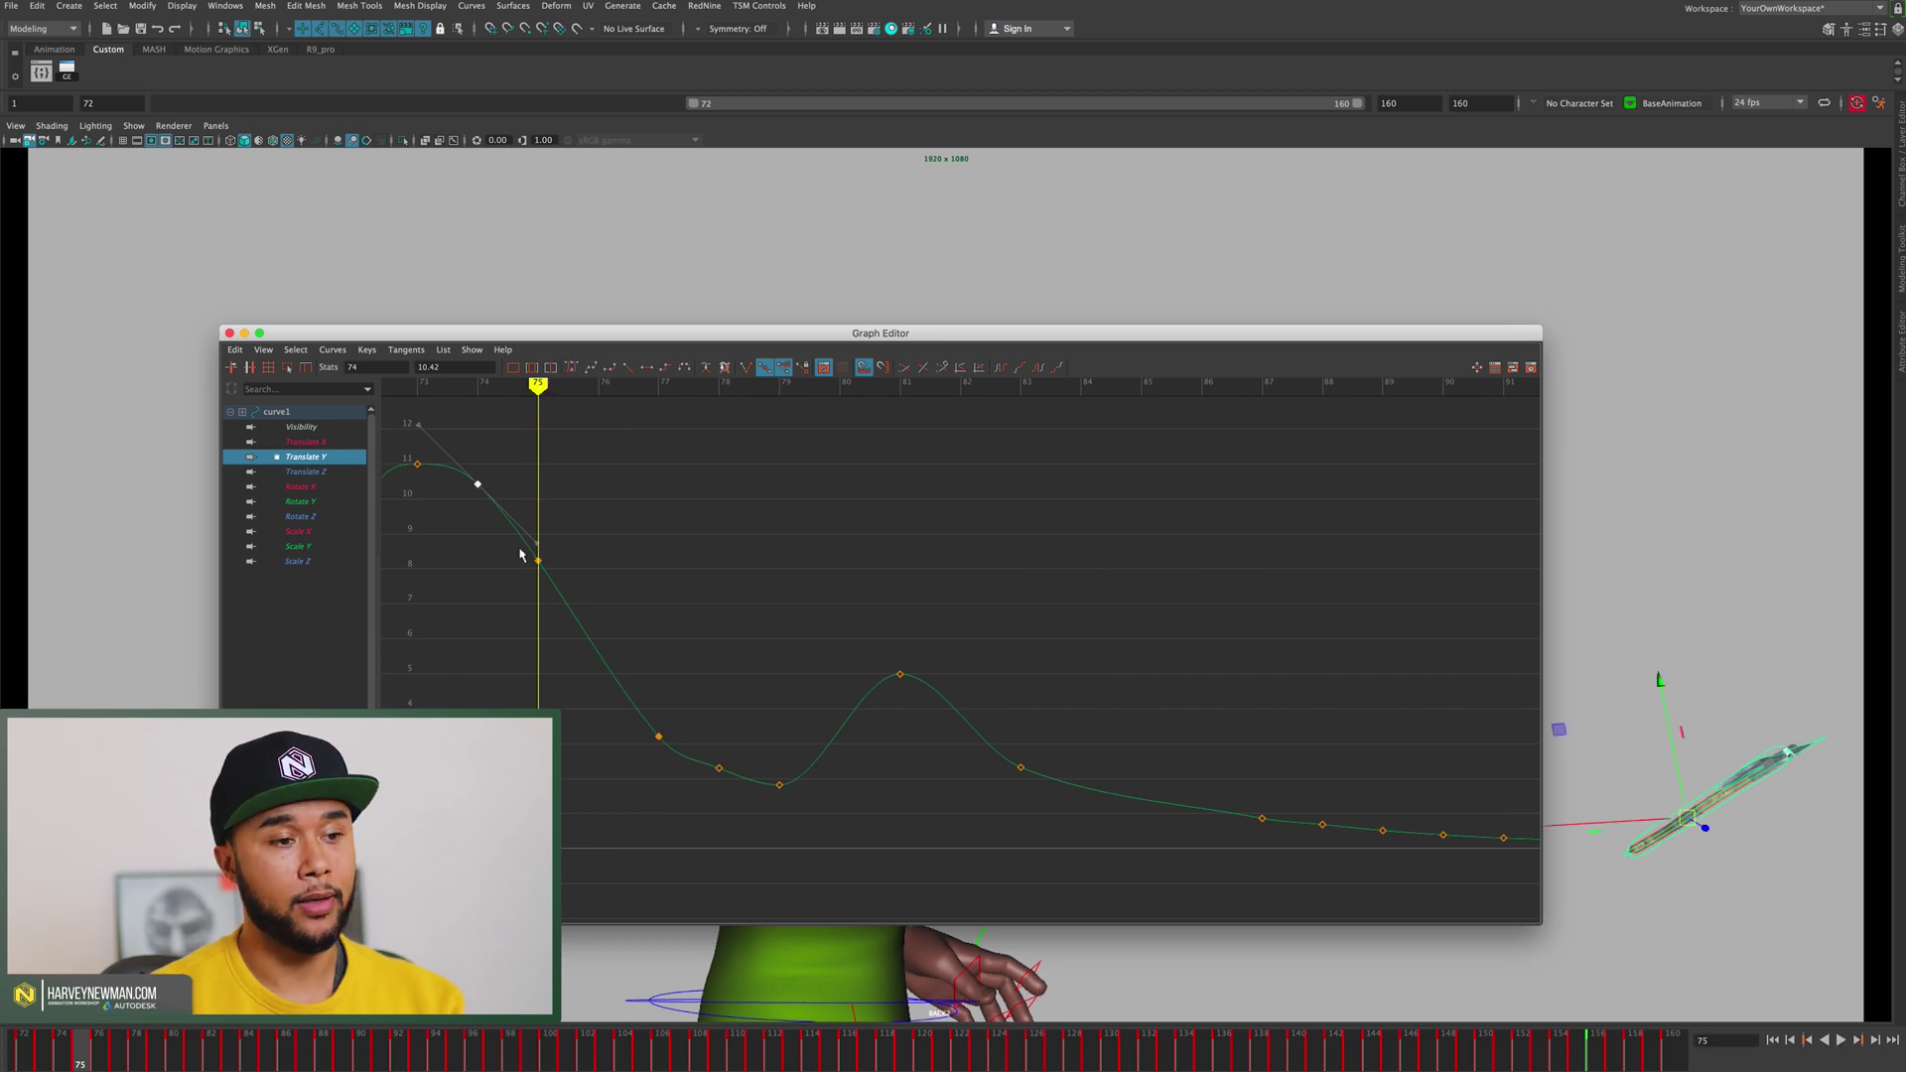
Step: Scrub to frame 76 and set another key there on the Translate Y curve
{"action": "left_click_drag", "start_coordinate": [528, 551], "coordinate": [589, 603]}
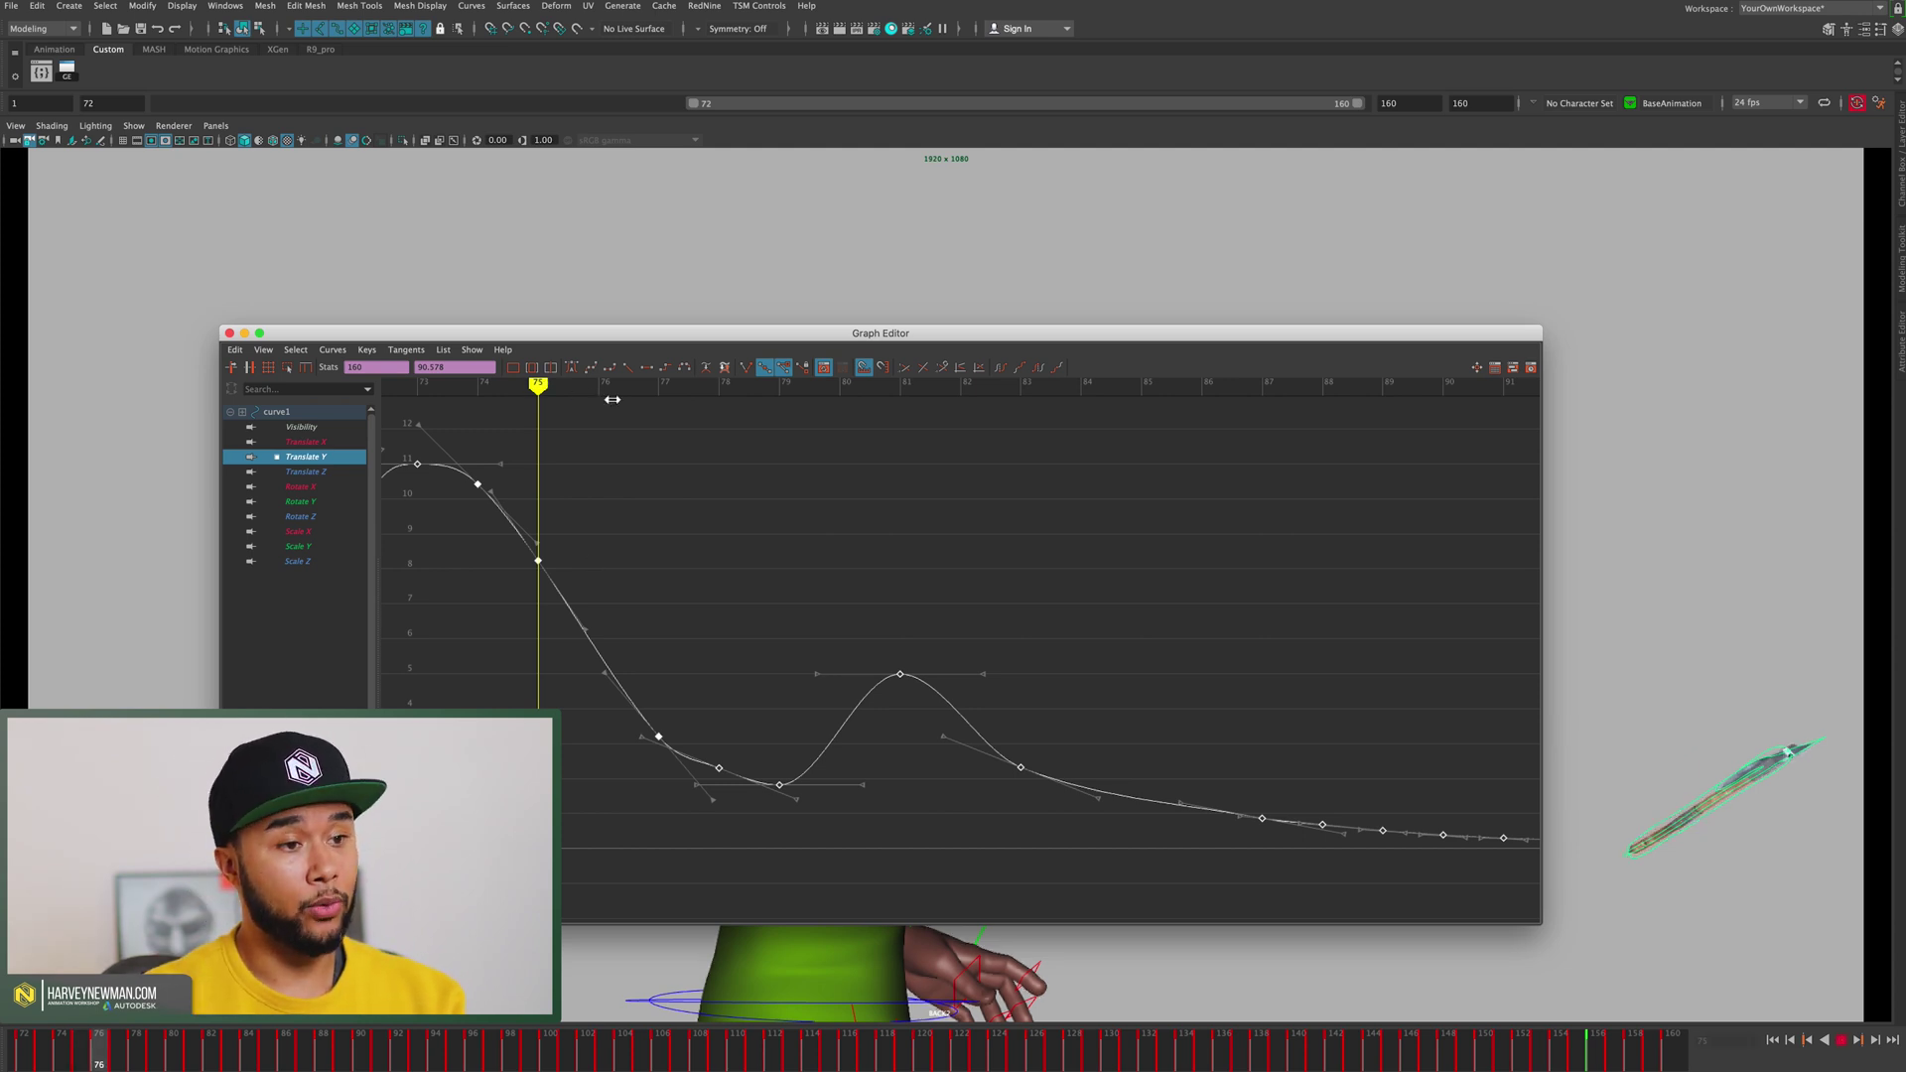
{"action": "left_click_drag", "start_coordinate": [609, 396], "coordinate": [624, 408]}
{"action": "key", "text": "s"}
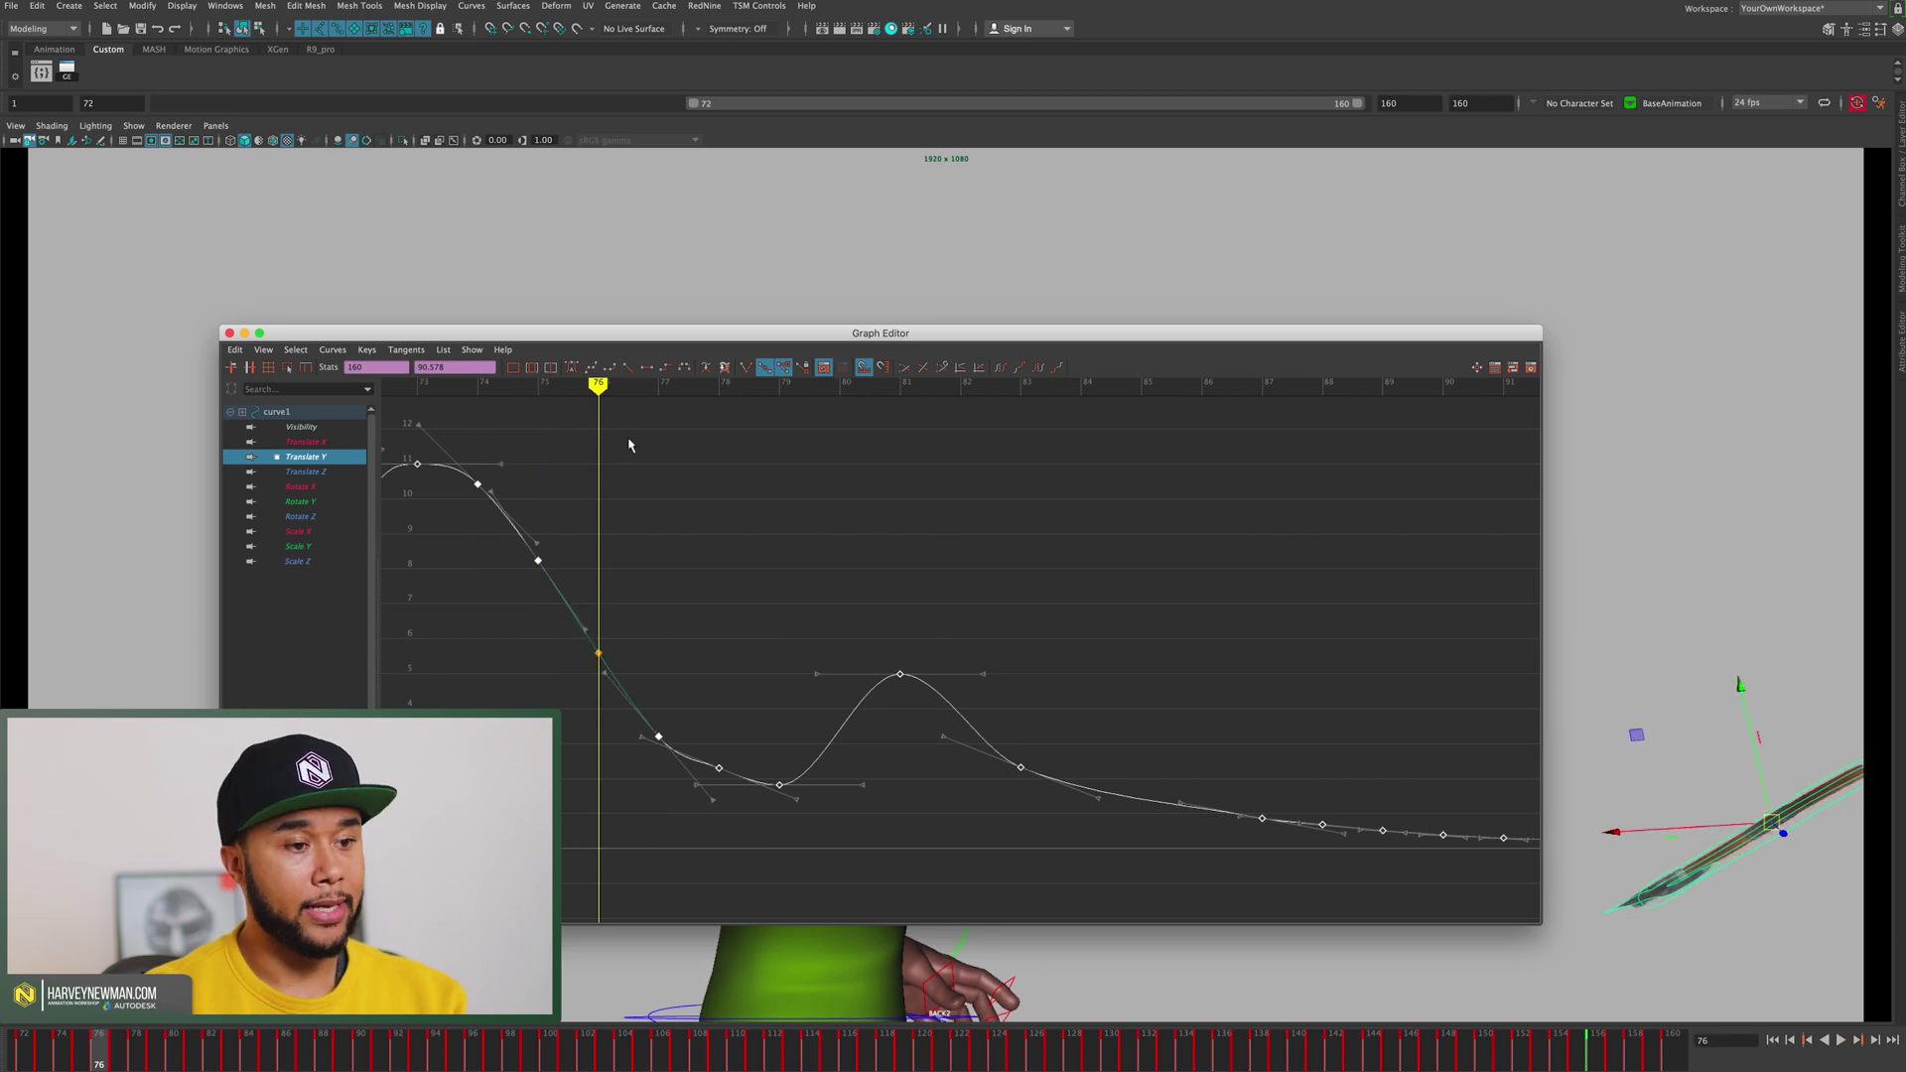
Step: Select the Translate Y keys at frames 75 and 76 to inspect their tangents
{"action": "left_click", "coordinate": [652, 726]}
{"action": "left_click", "coordinate": [598, 655]}
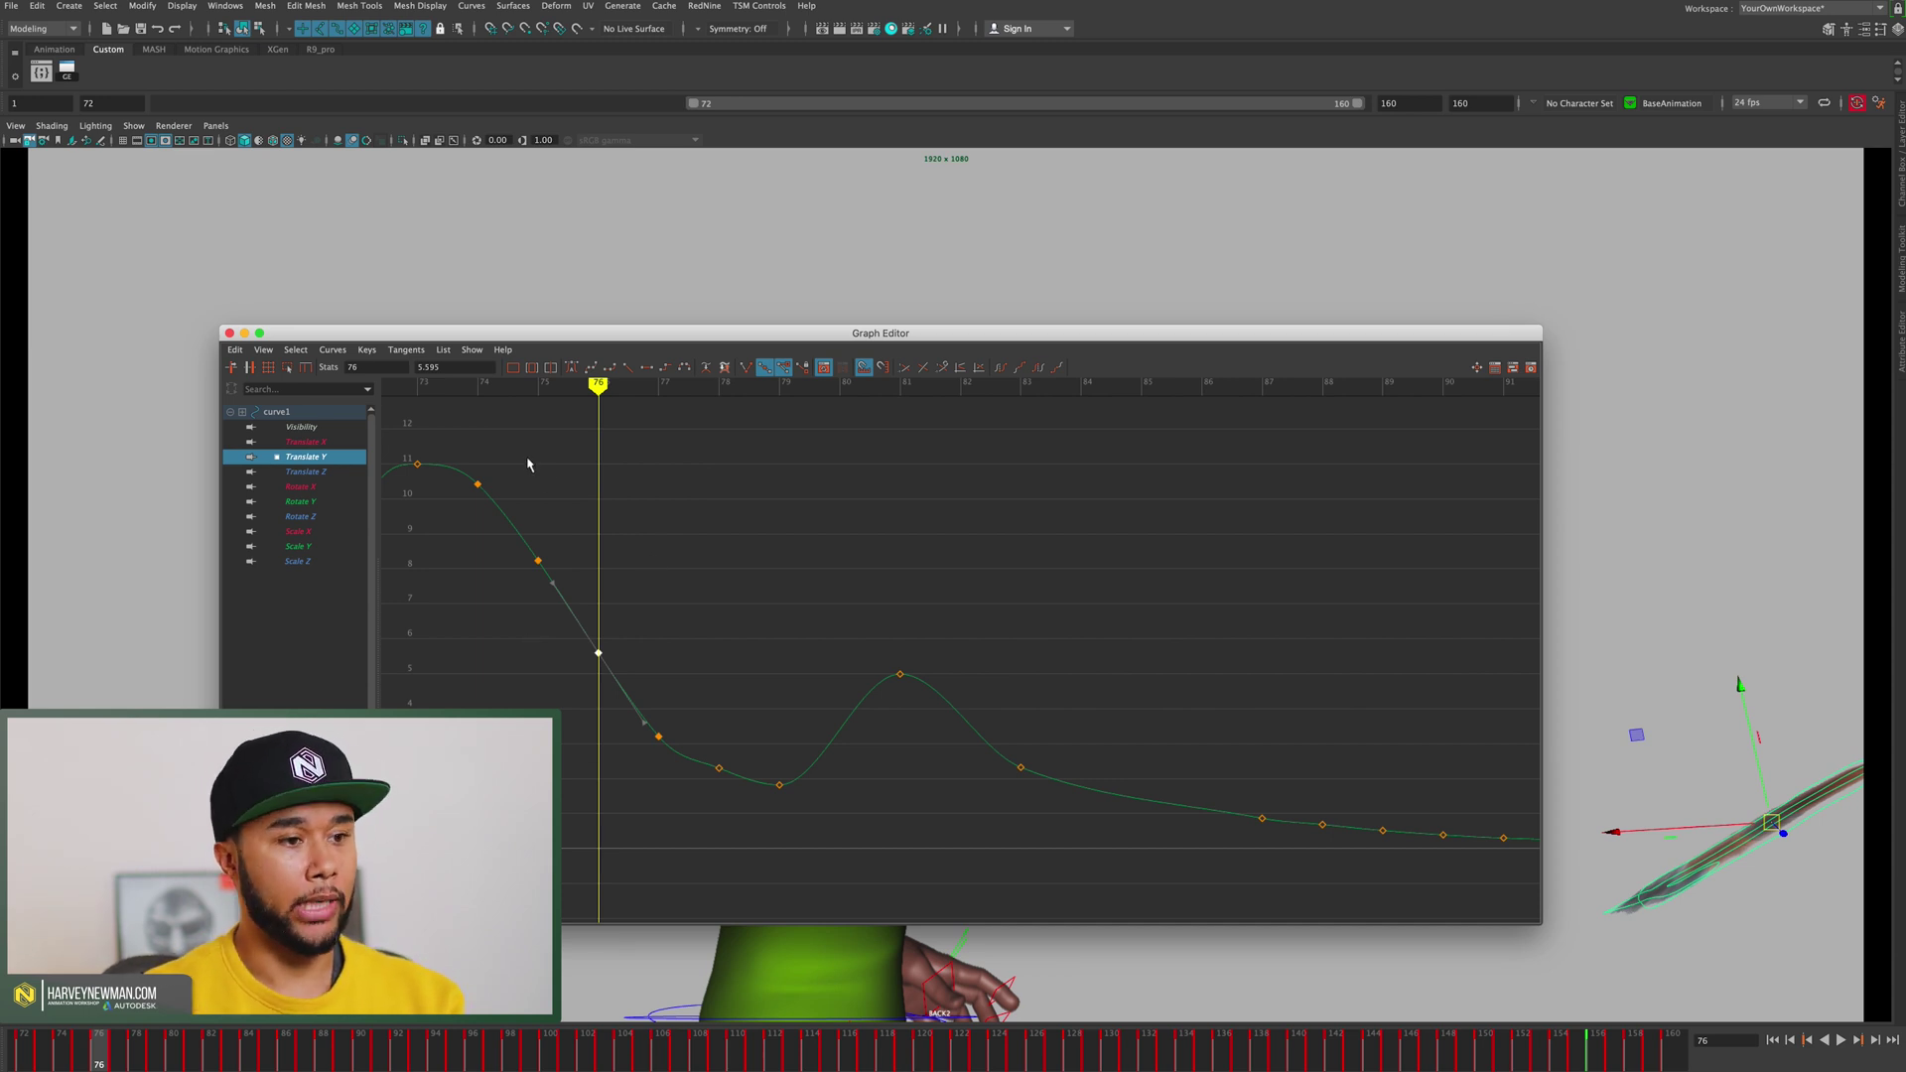
{"action": "left_click_drag", "start_coordinate": [532, 580], "coordinate": [677, 732]}
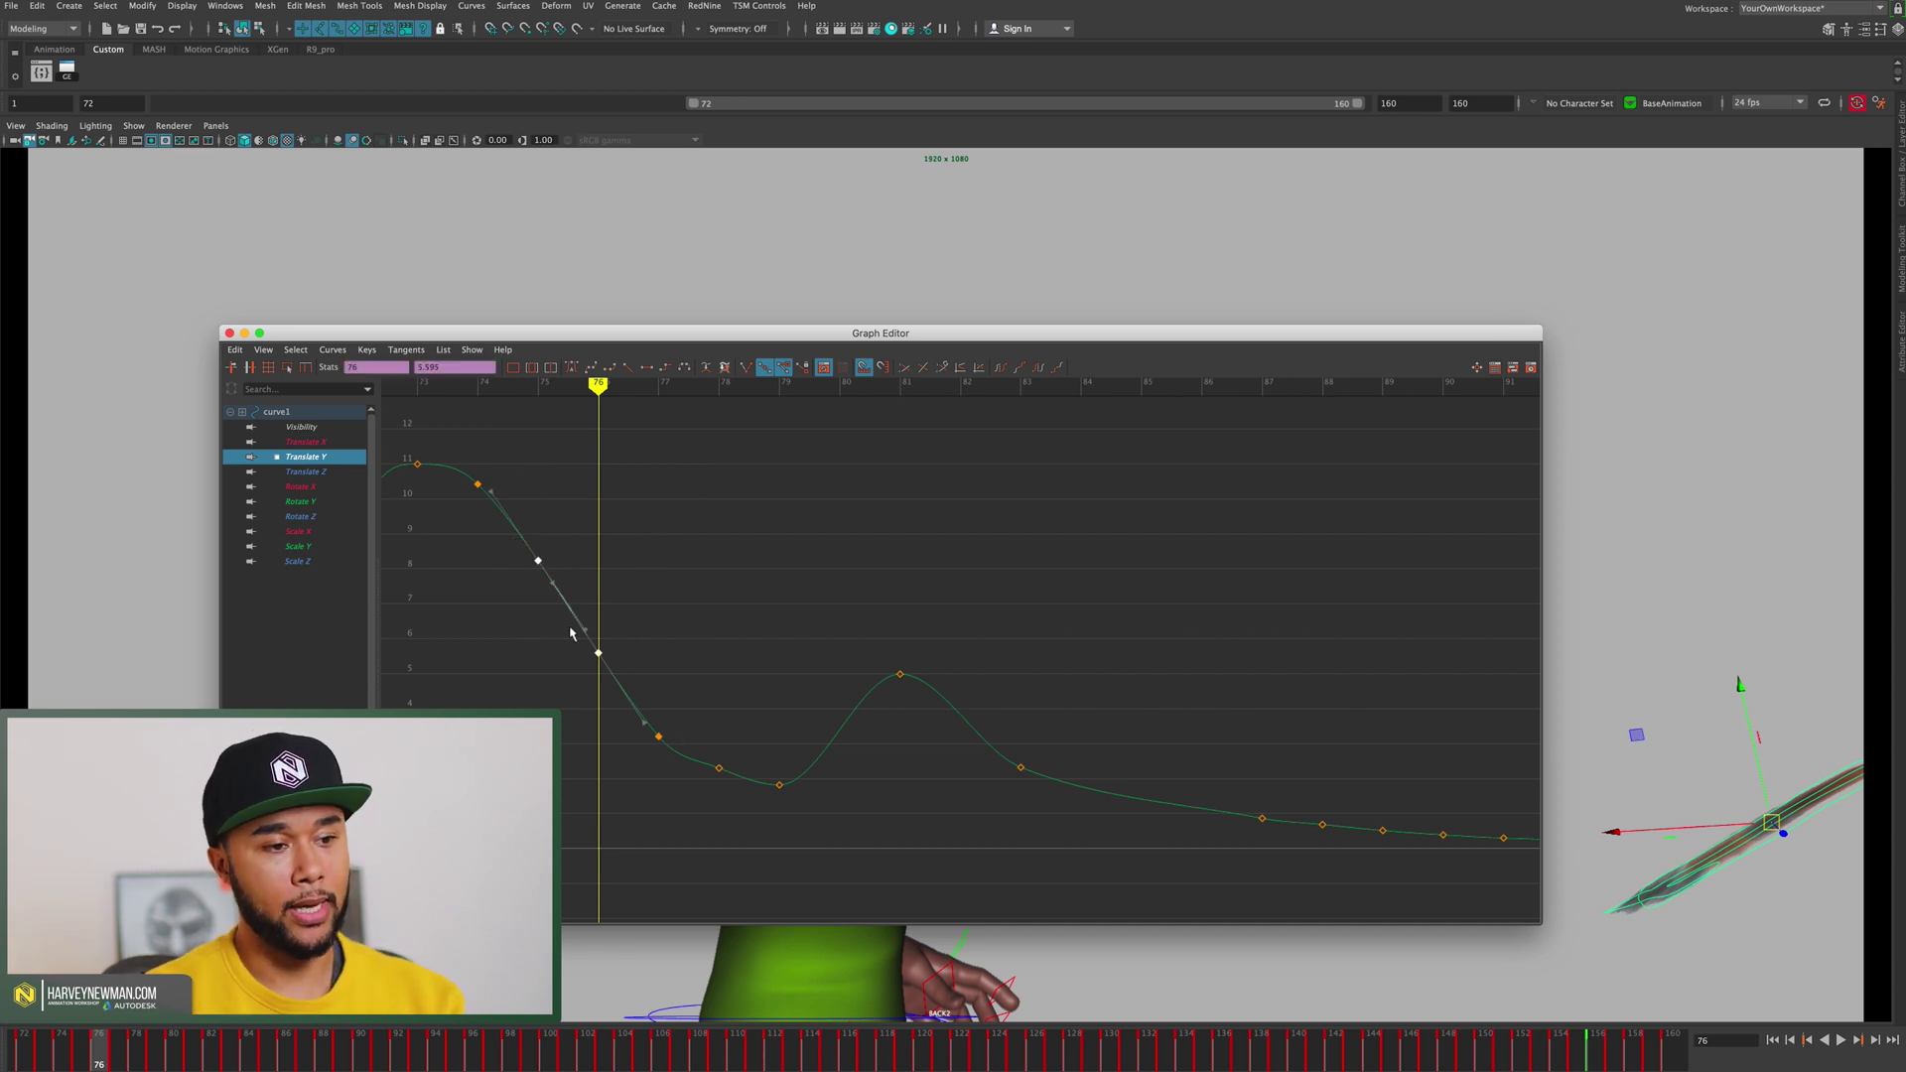
Step: Display the Translate X, Y and Z curves together and play the animation
{"action": "left_click", "coordinate": [323, 441]}
{"action": "left_click", "coordinate": [324, 474], "text": "shift"}
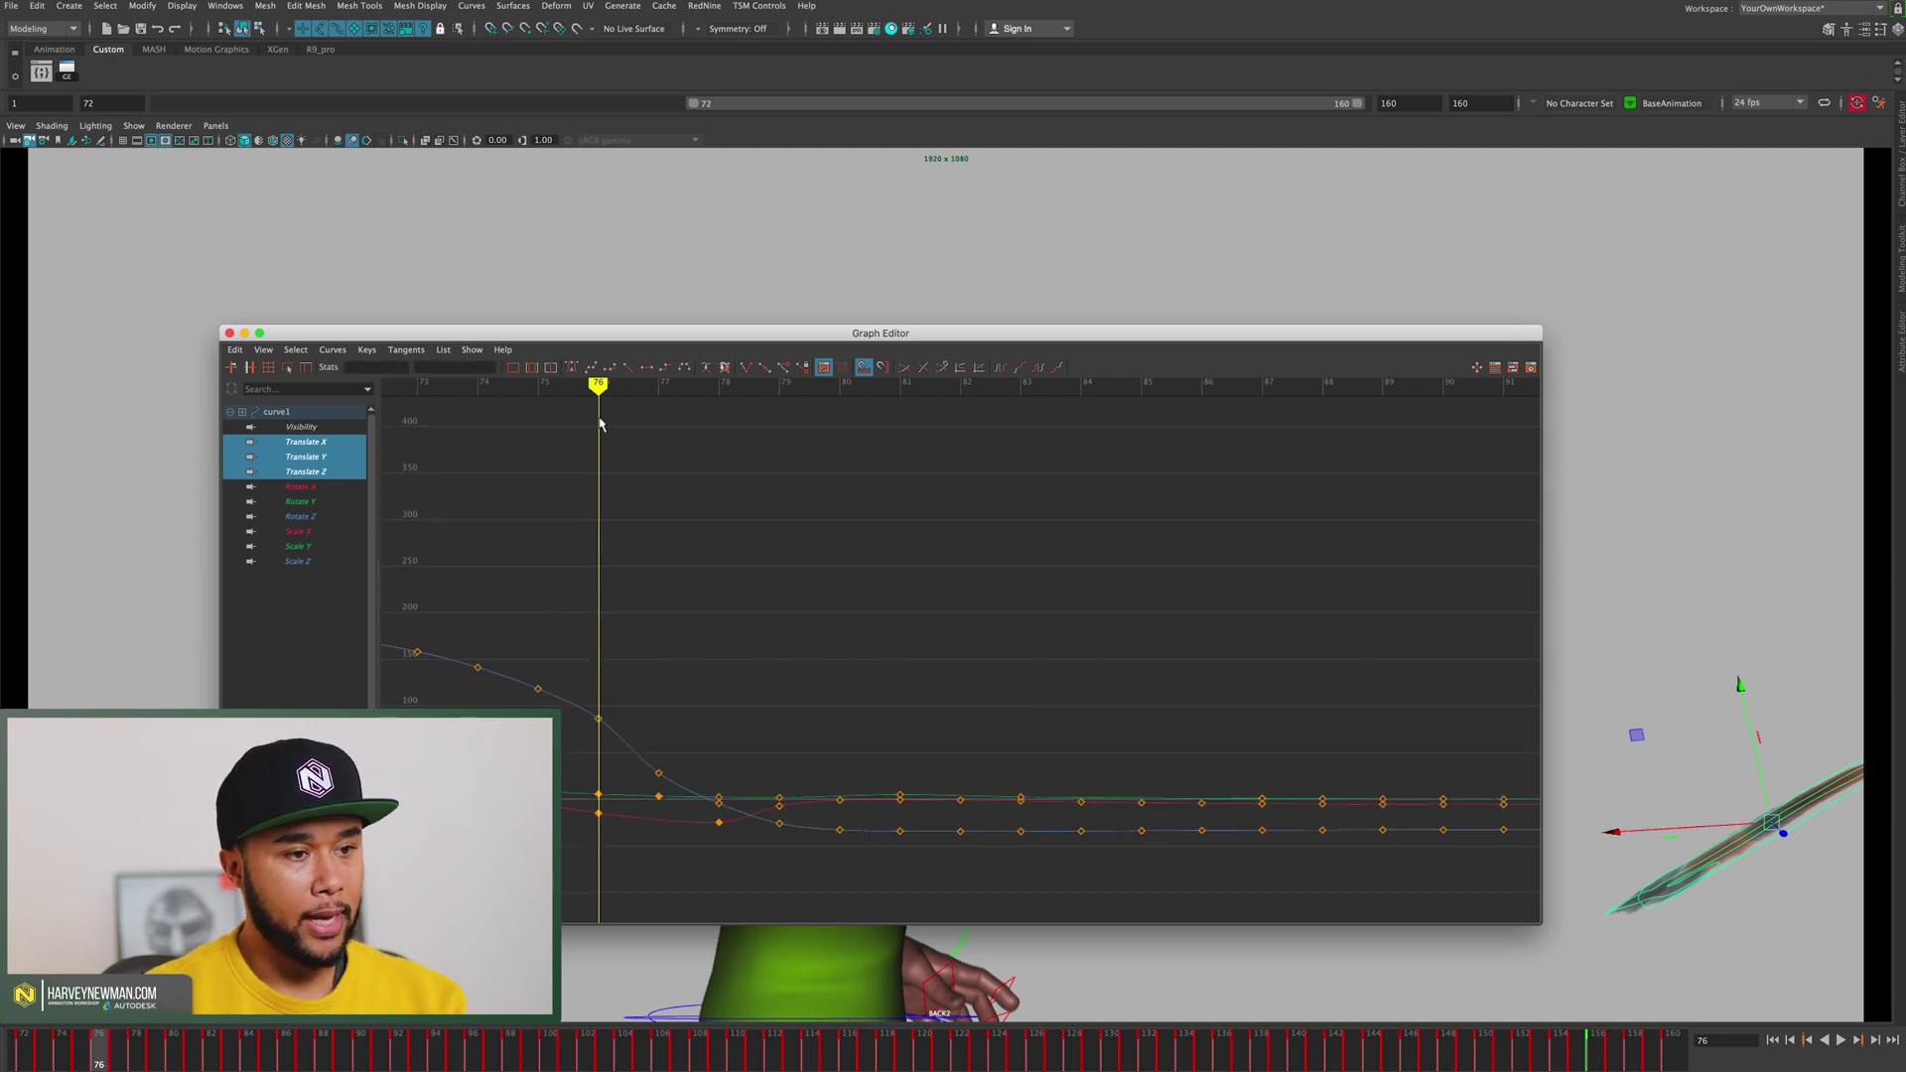
{"action": "key", "text": "alt+v"}
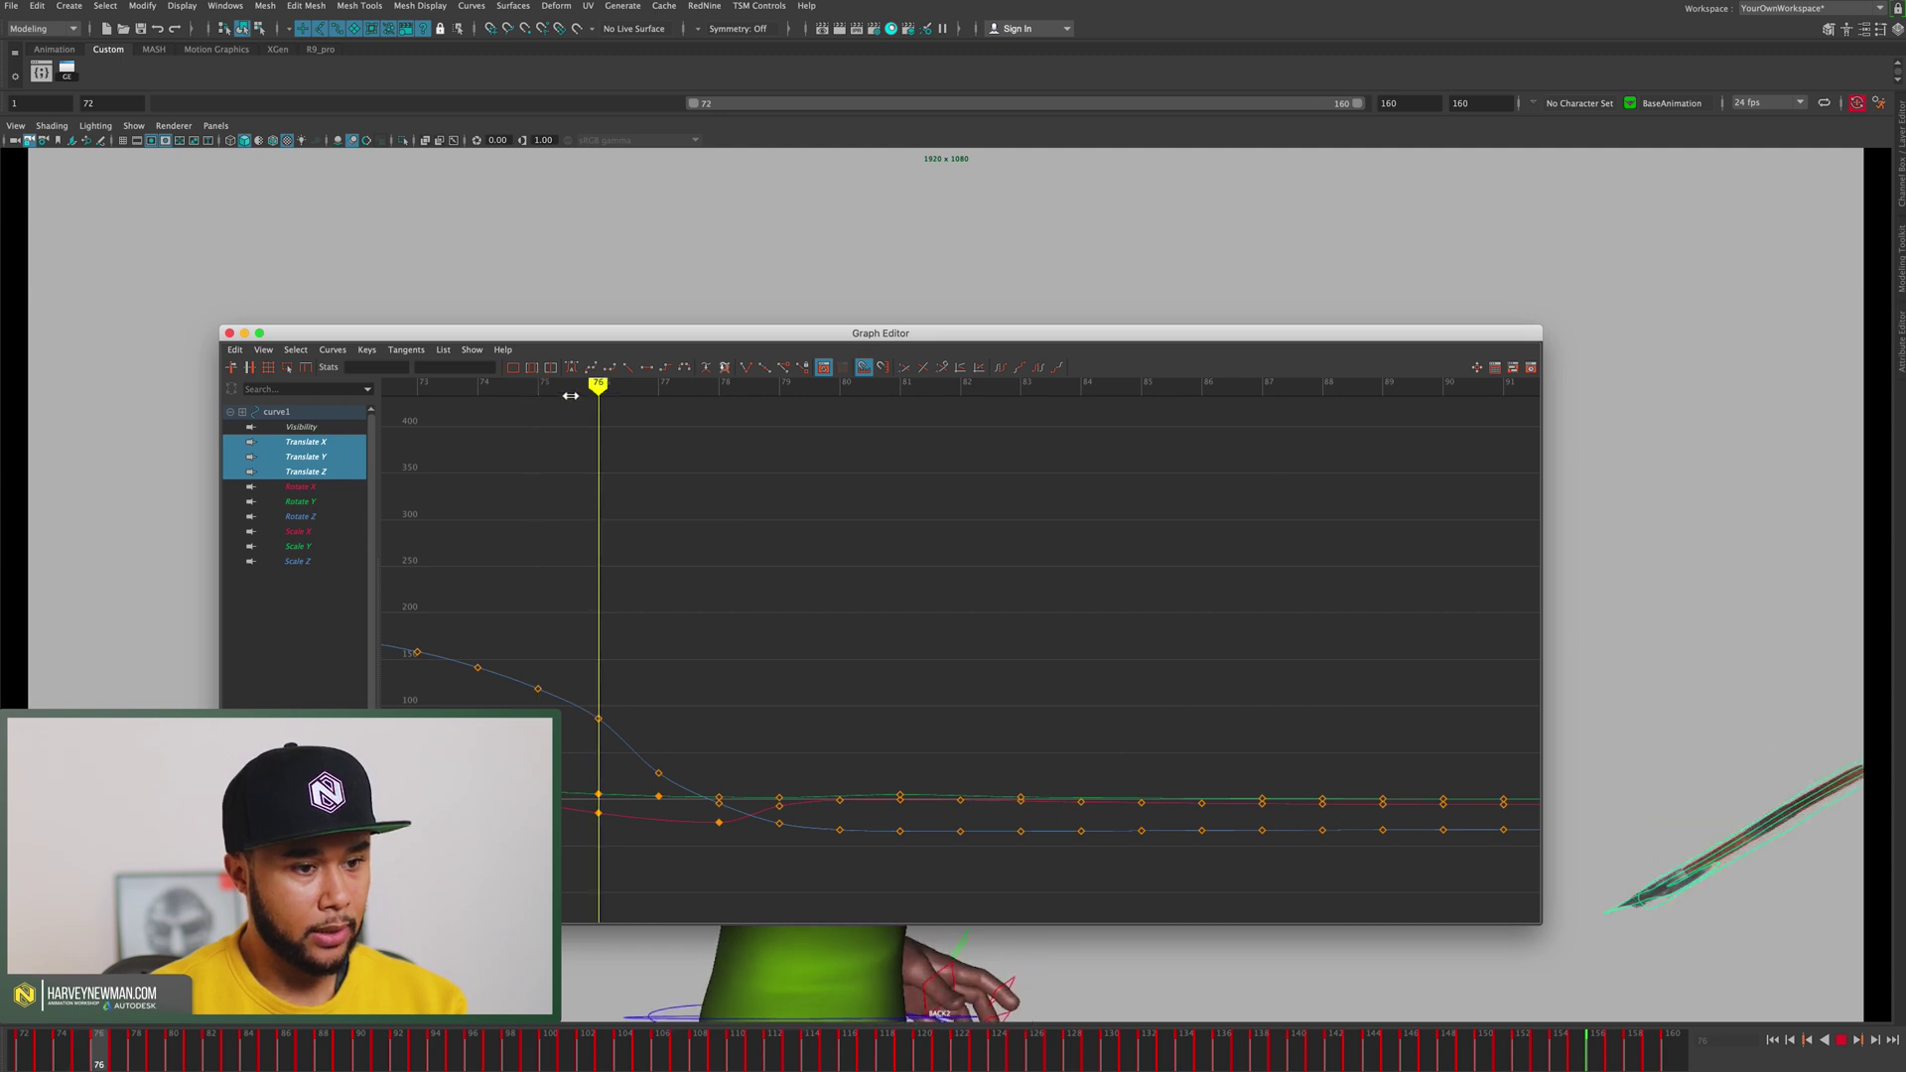
Step: Delete the Translate X, Y and Z keys at frames 75 and 76 and play the animation
{"action": "key", "text": "alt+v"}
{"action": "left_click_drag", "start_coordinate": [516, 616], "coordinate": [633, 877]}
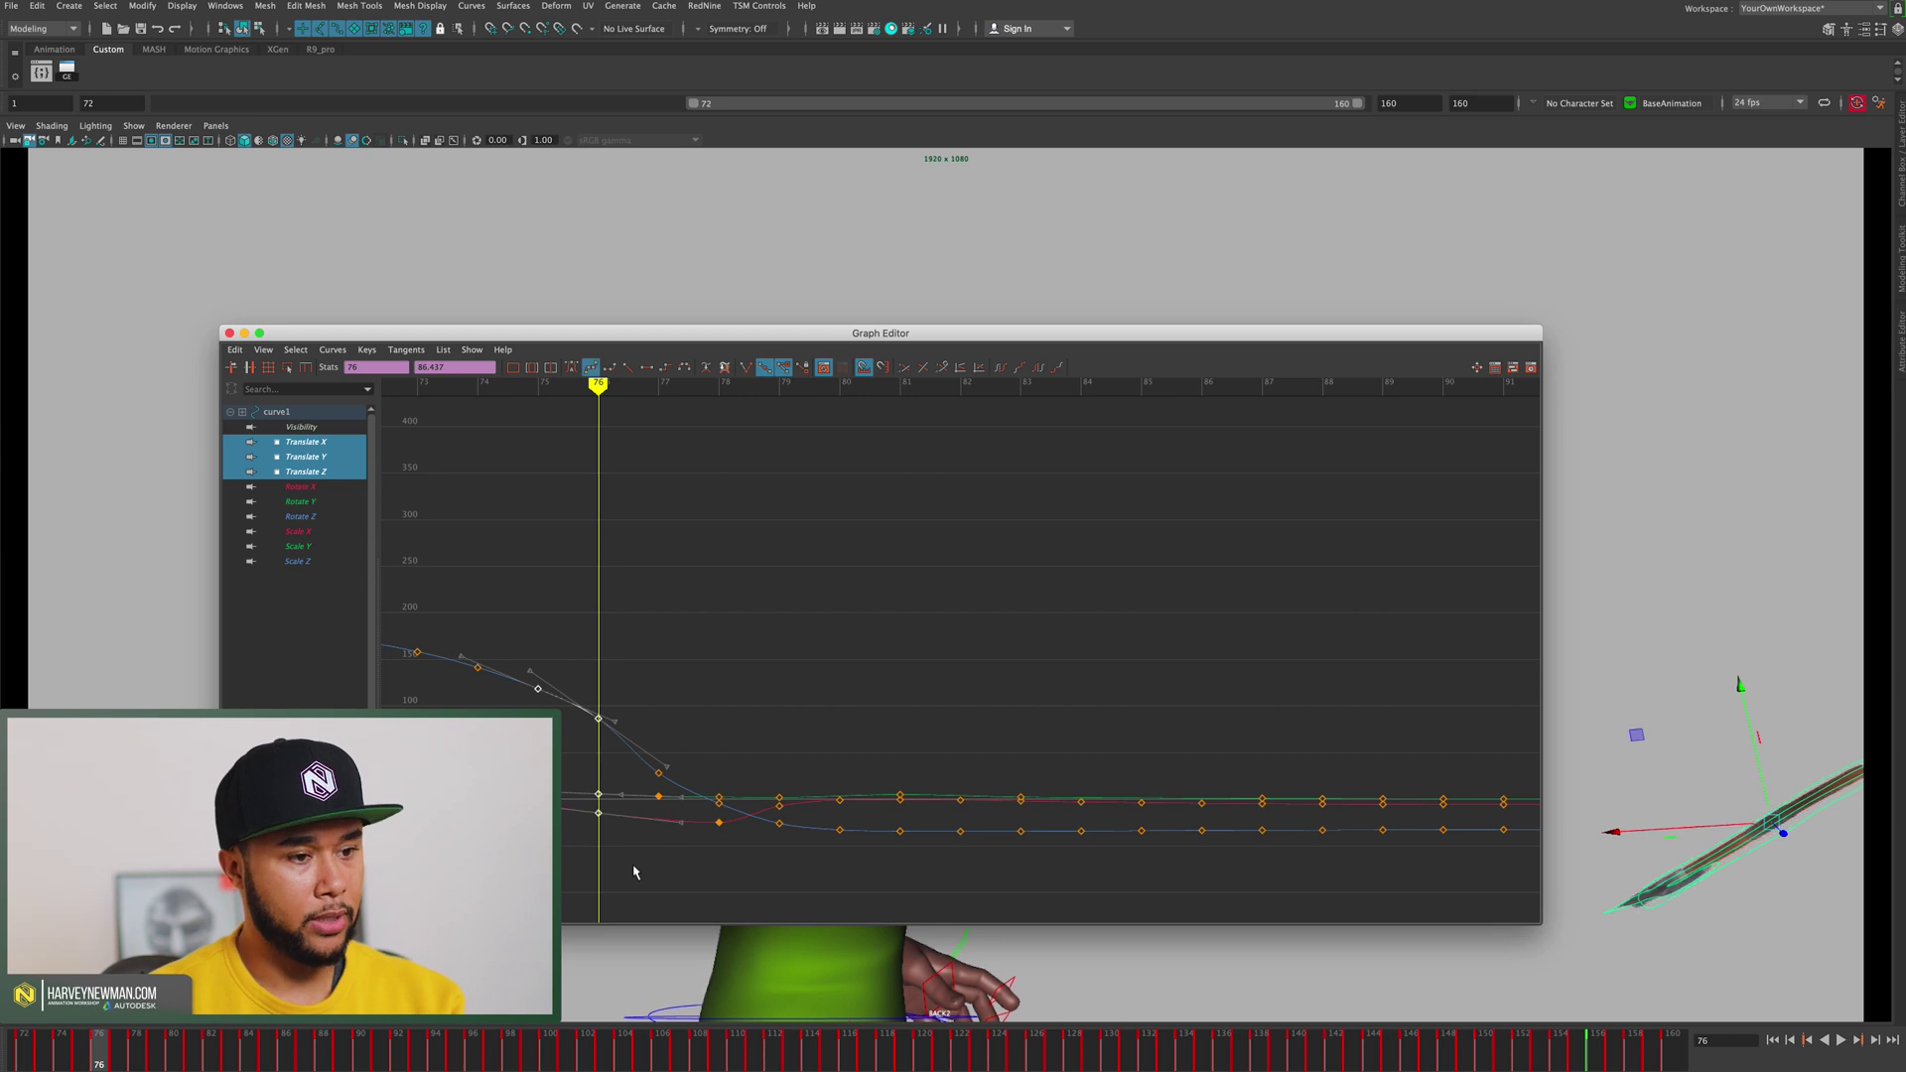
{"action": "key", "text": "Delete"}
{"action": "key", "text": "alt+v"}
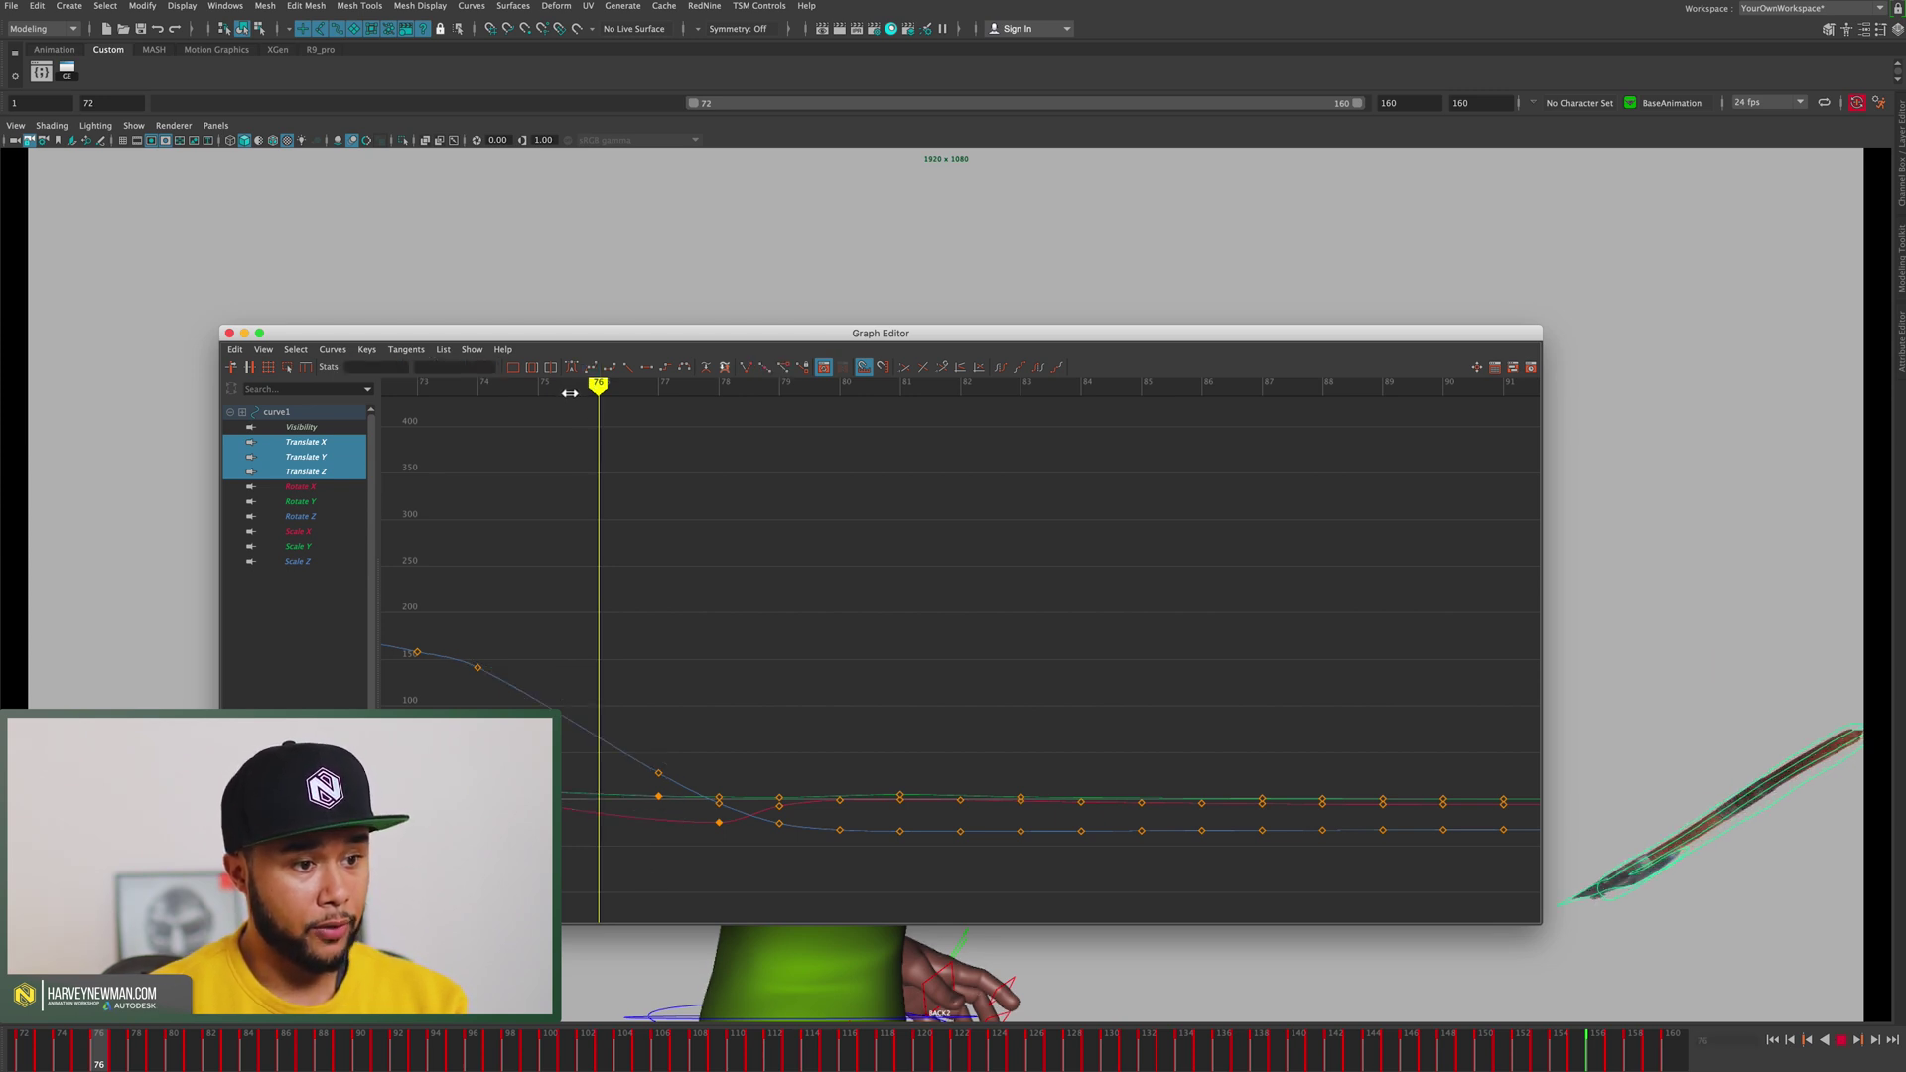
Step: Set new keys at frames 75 and 76 on the axe's translate curves
{"action": "left_click", "coordinate": [556, 390]}
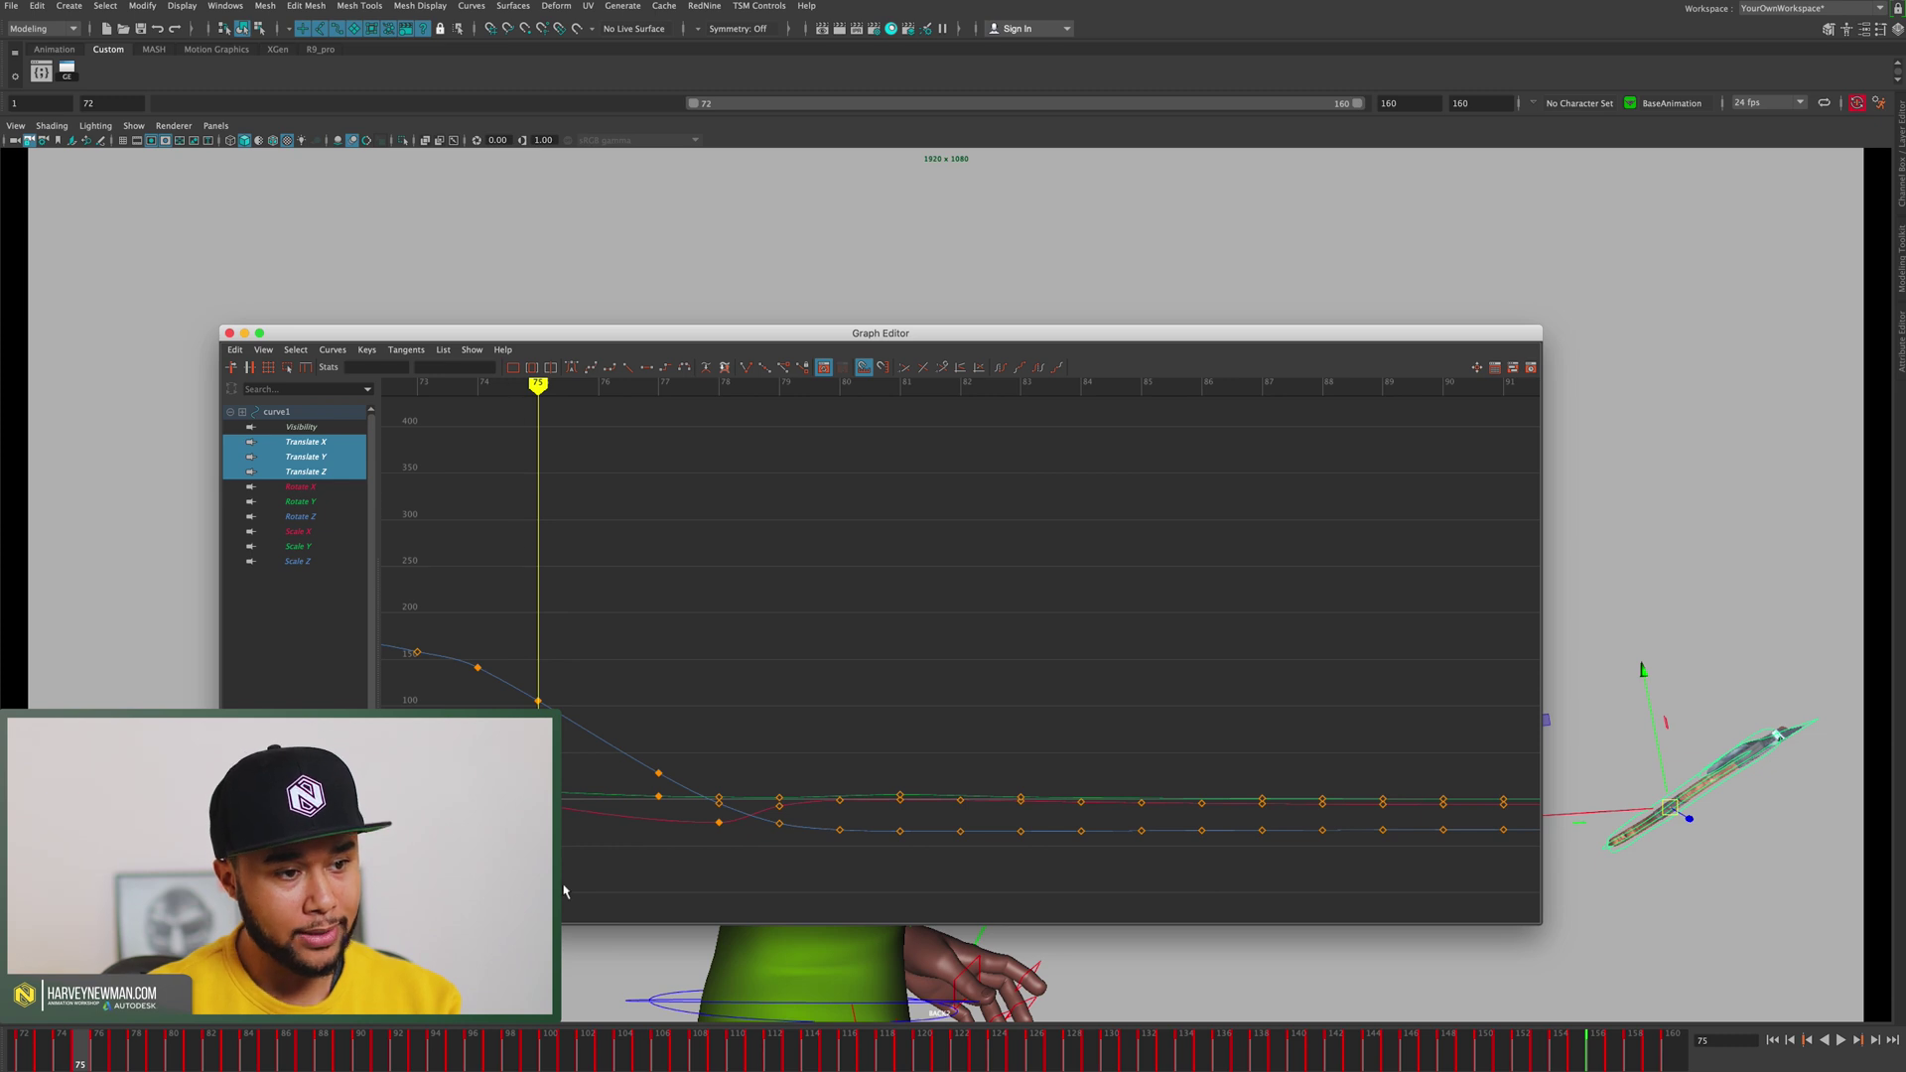
{"action": "left_click_drag", "start_coordinate": [541, 402], "coordinate": [575, 399]}
{"action": "key", "text": "s"}
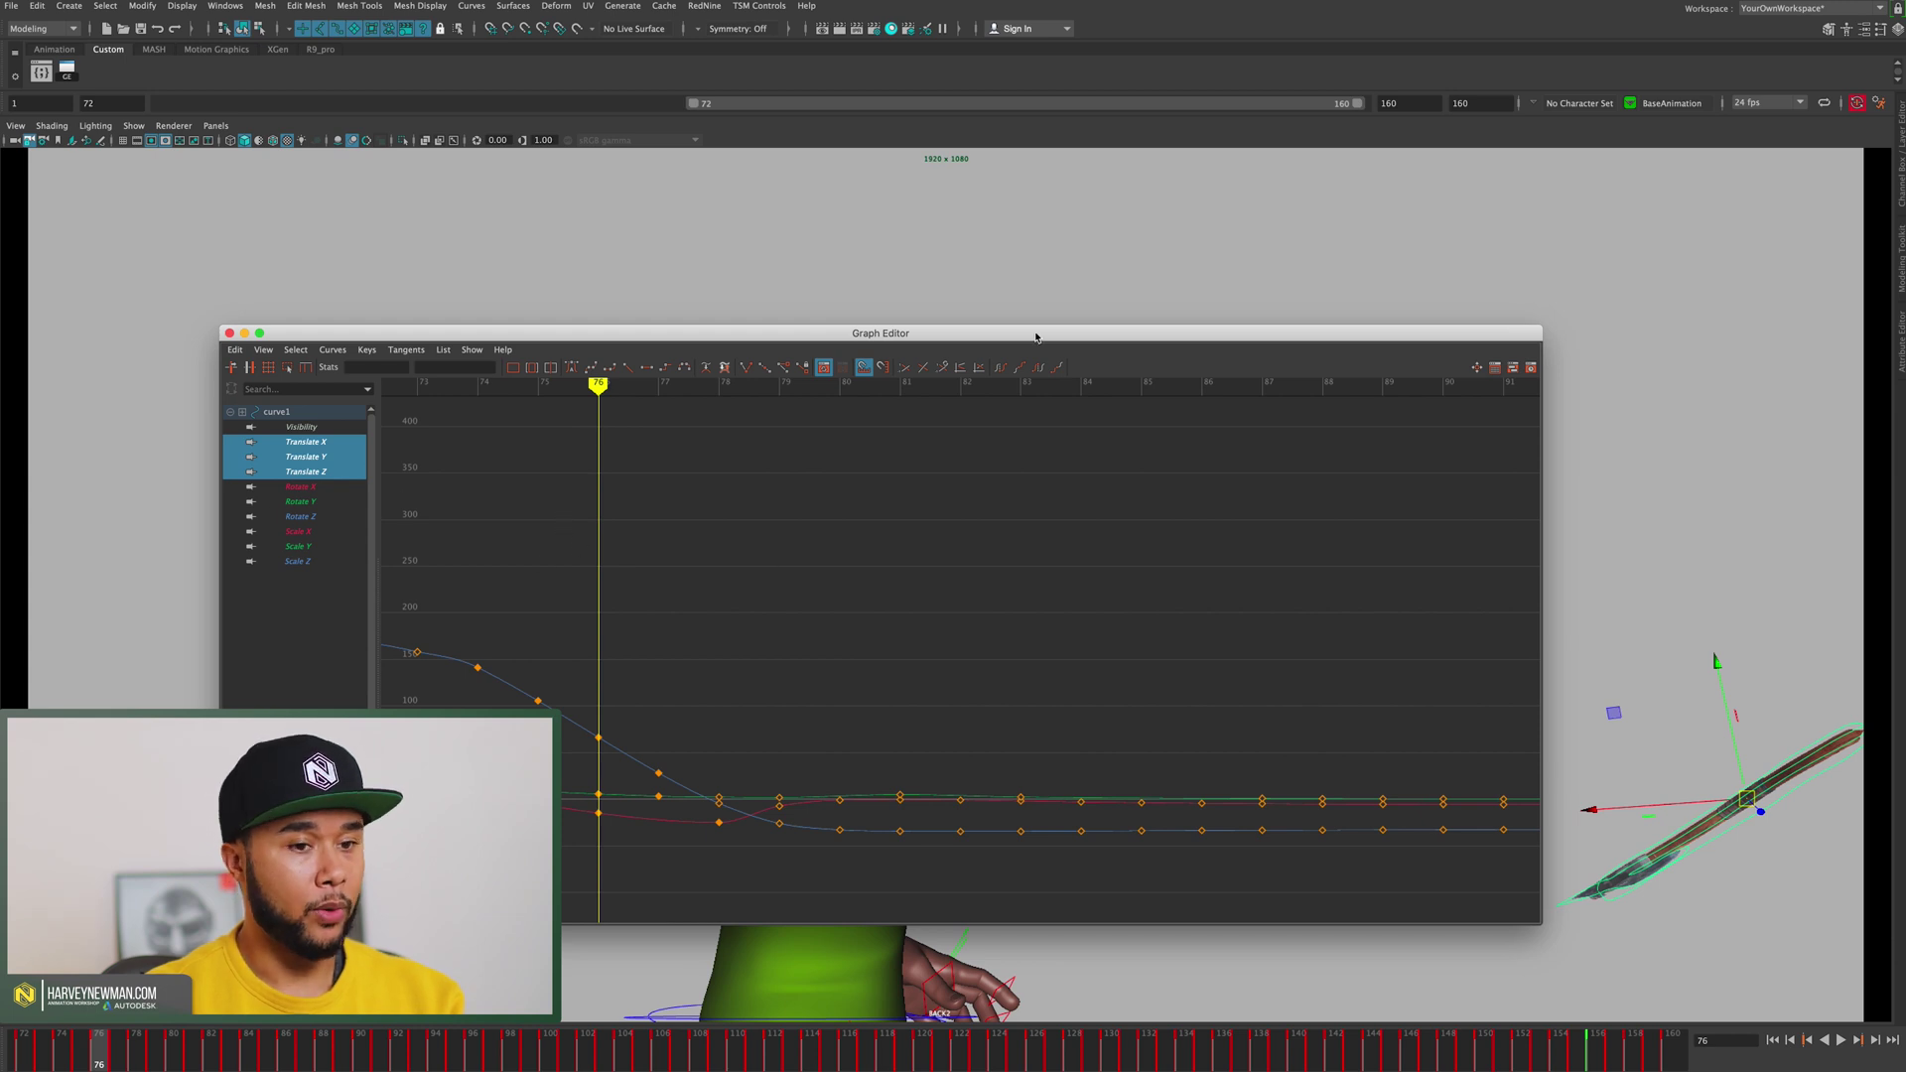
Step: Isolate the axe's Translate X curve, frame its keys from about frame 74 onward and delete the stray low key near frame 82
{"action": "left_click", "coordinate": [286, 449]}
{"action": "key", "text": "f"}
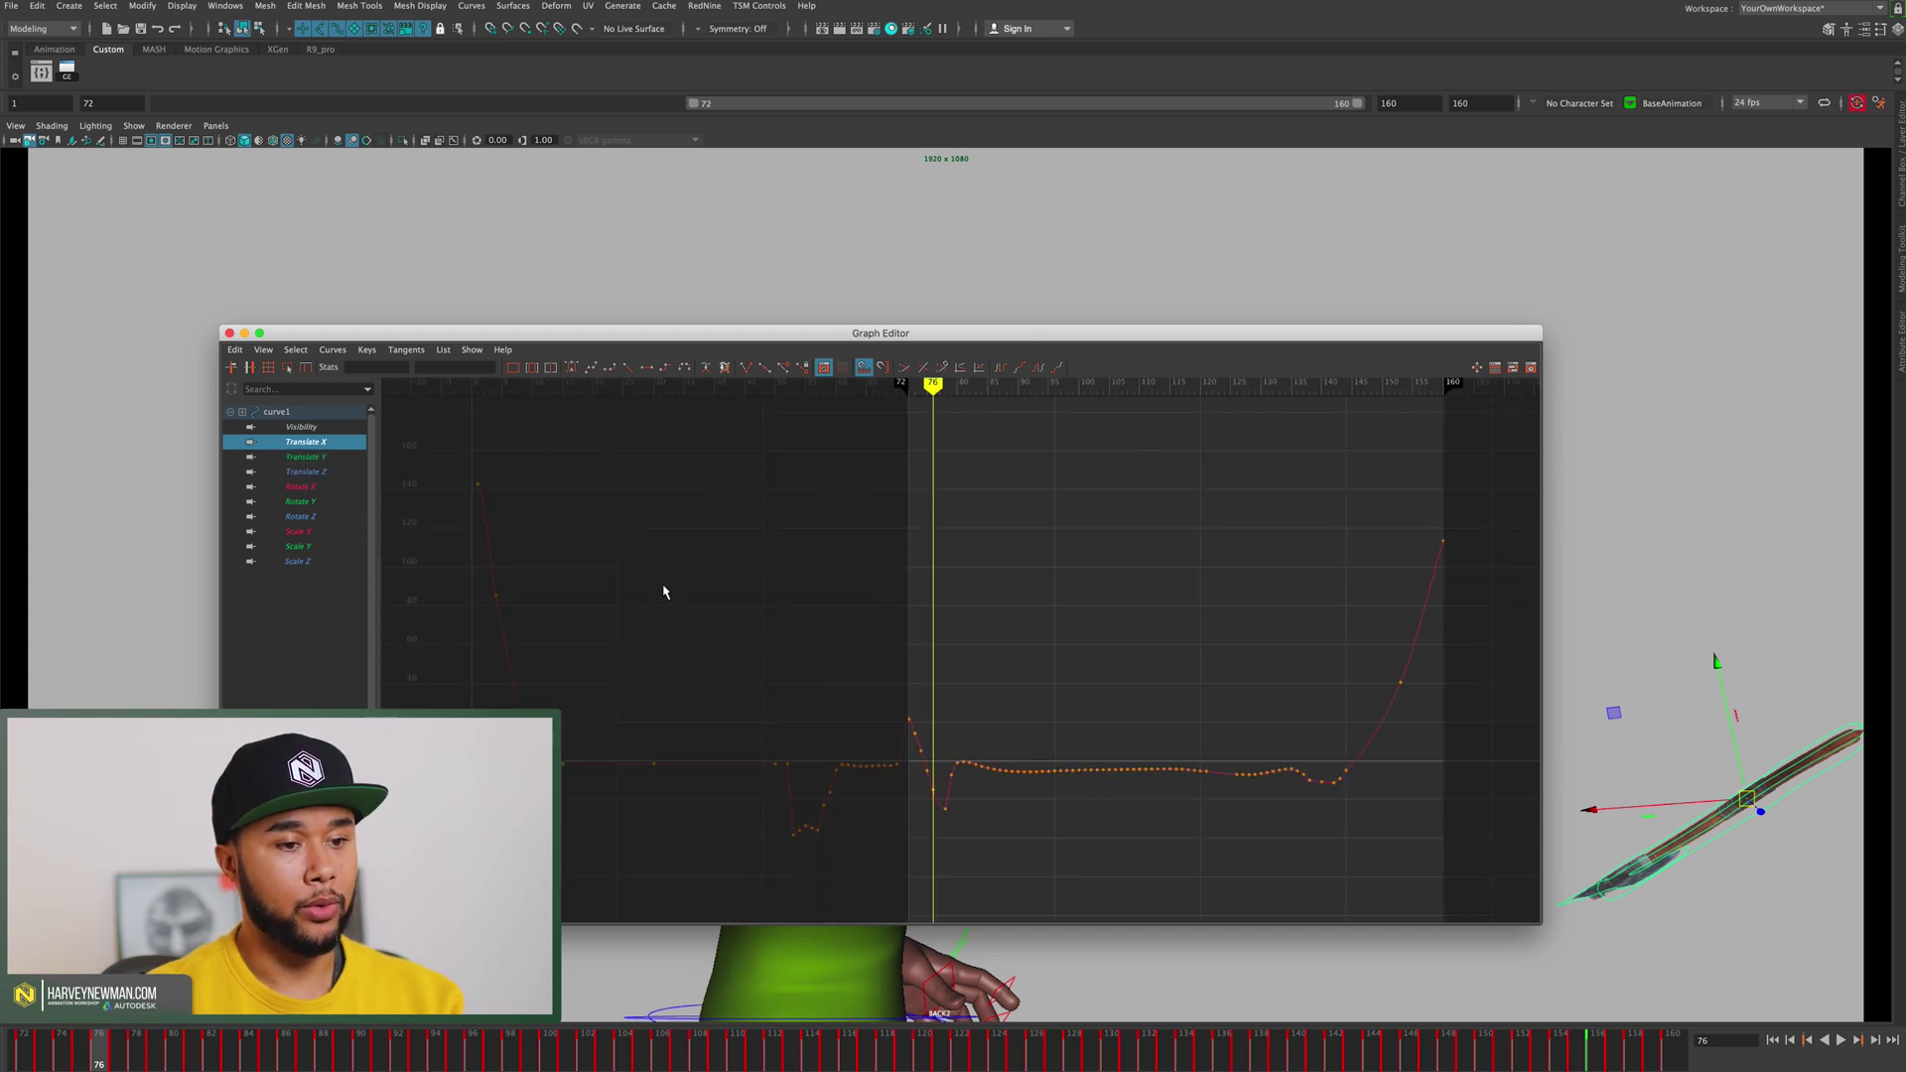
{"action": "left_click_drag", "start_coordinate": [908, 718], "coordinate": [971, 850]}
{"action": "key", "text": "f"}
{"action": "left_click", "coordinate": [1005, 710]}
{"action": "key", "text": "f"}
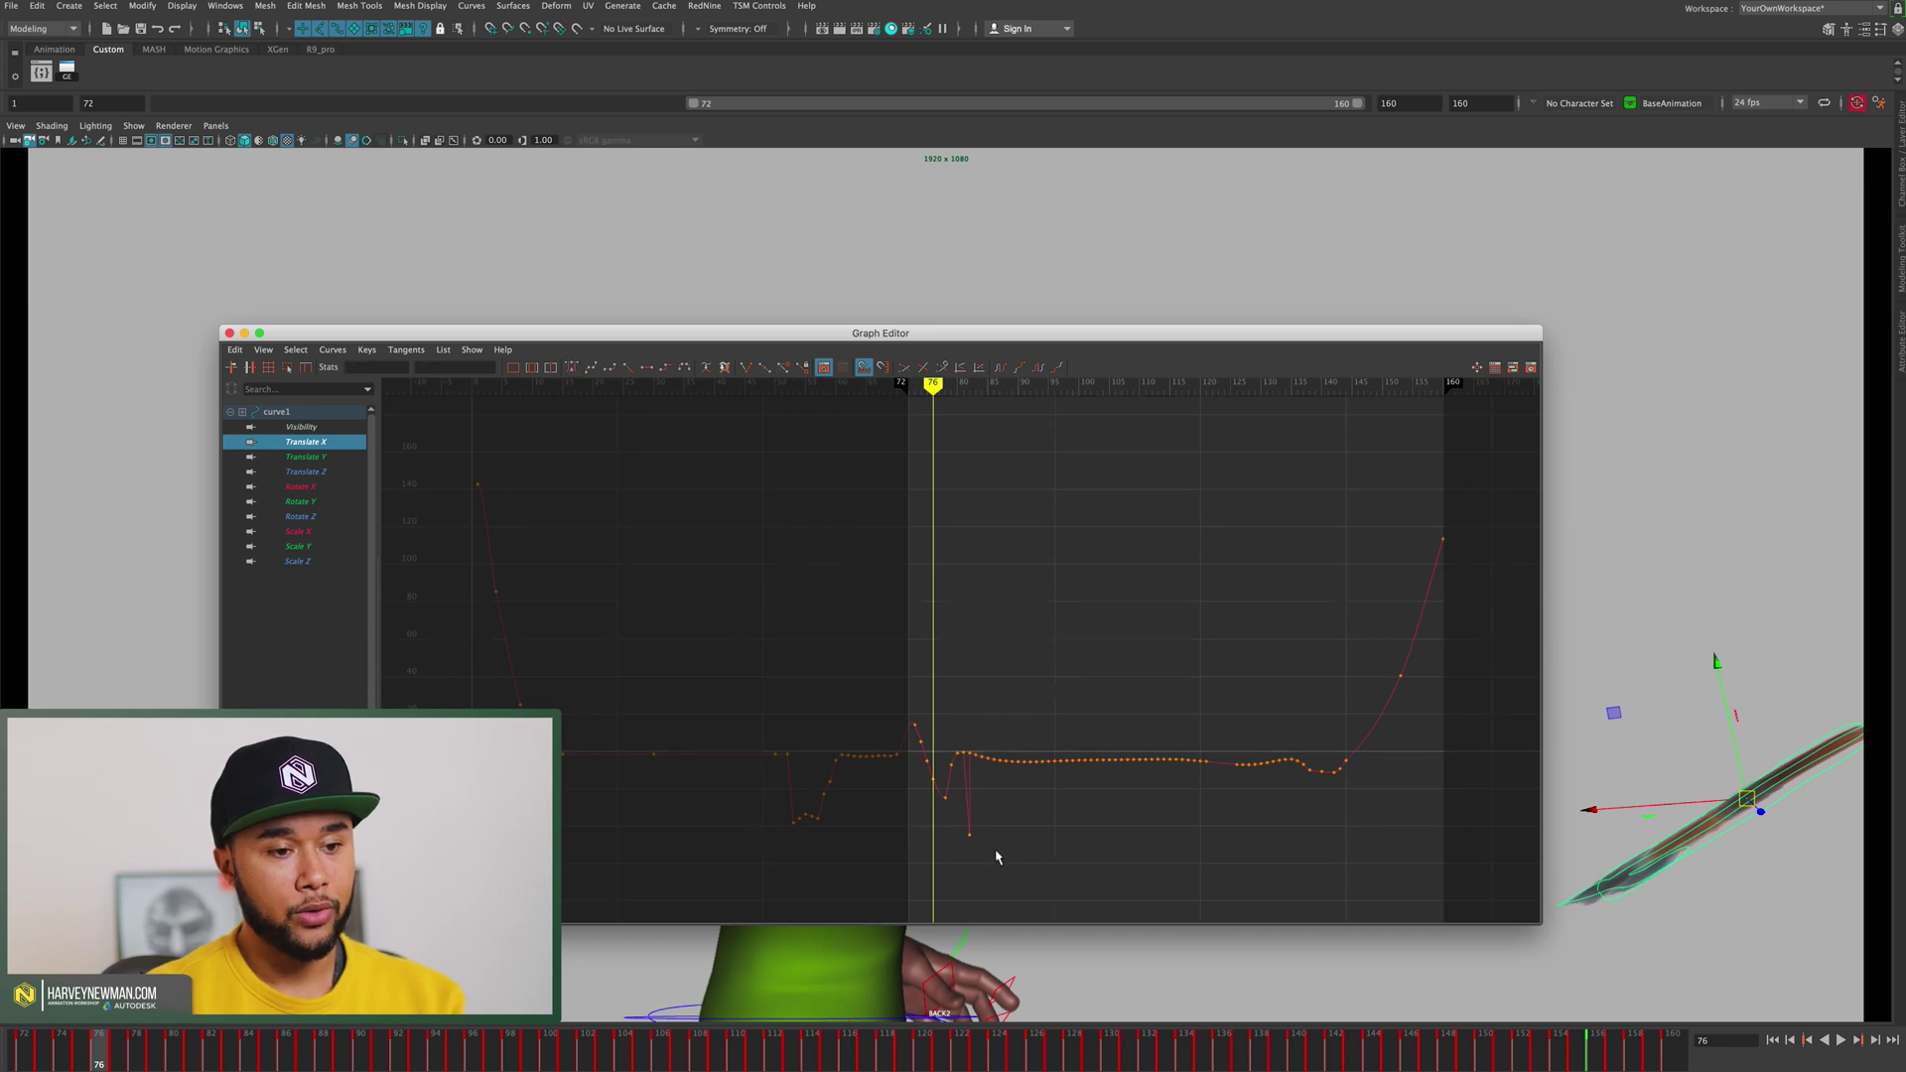
{"action": "left_click_drag", "start_coordinate": [931, 701], "coordinate": [1061, 842]}
{"action": "key", "text": "f"}
{"action": "left_click", "coordinate": [1076, 828]}
{"action": "left_click_drag", "start_coordinate": [706, 773], "coordinate": [901, 884]}
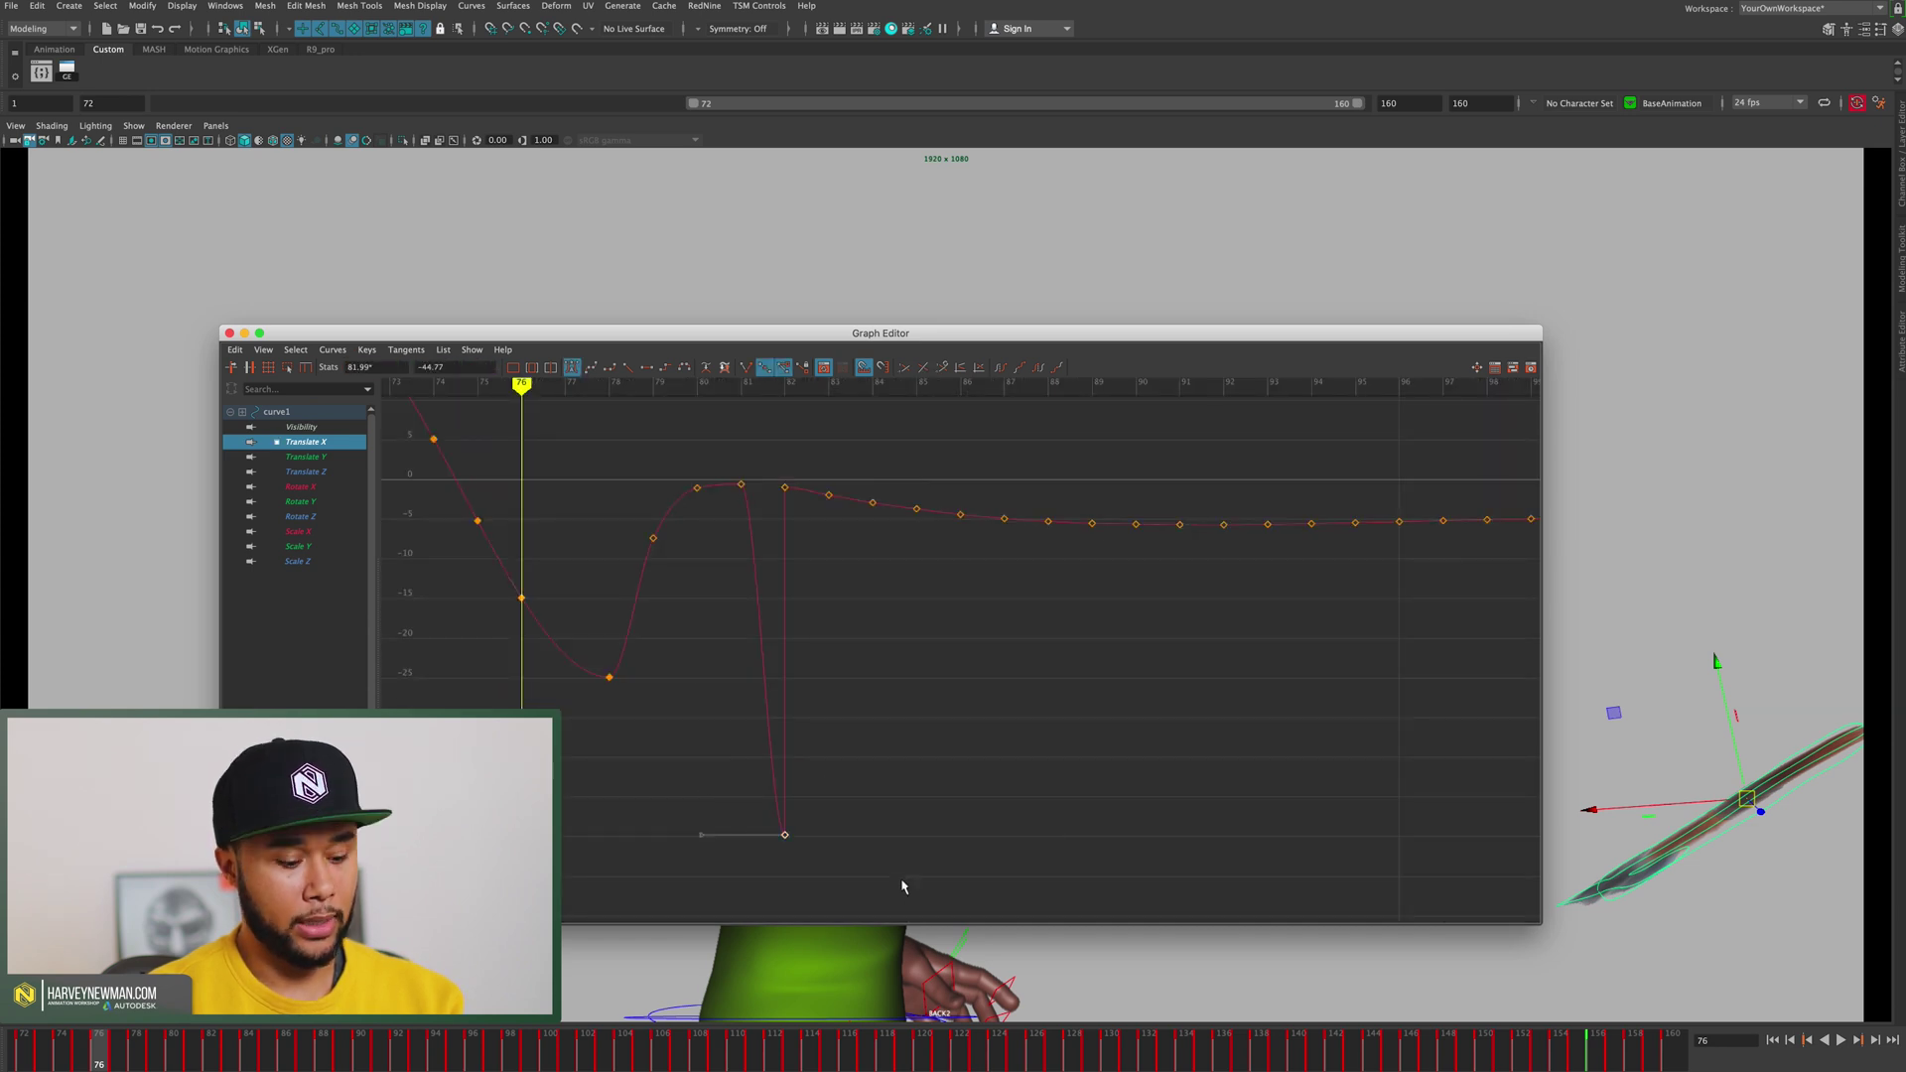
{"action": "key", "text": "Delete"}
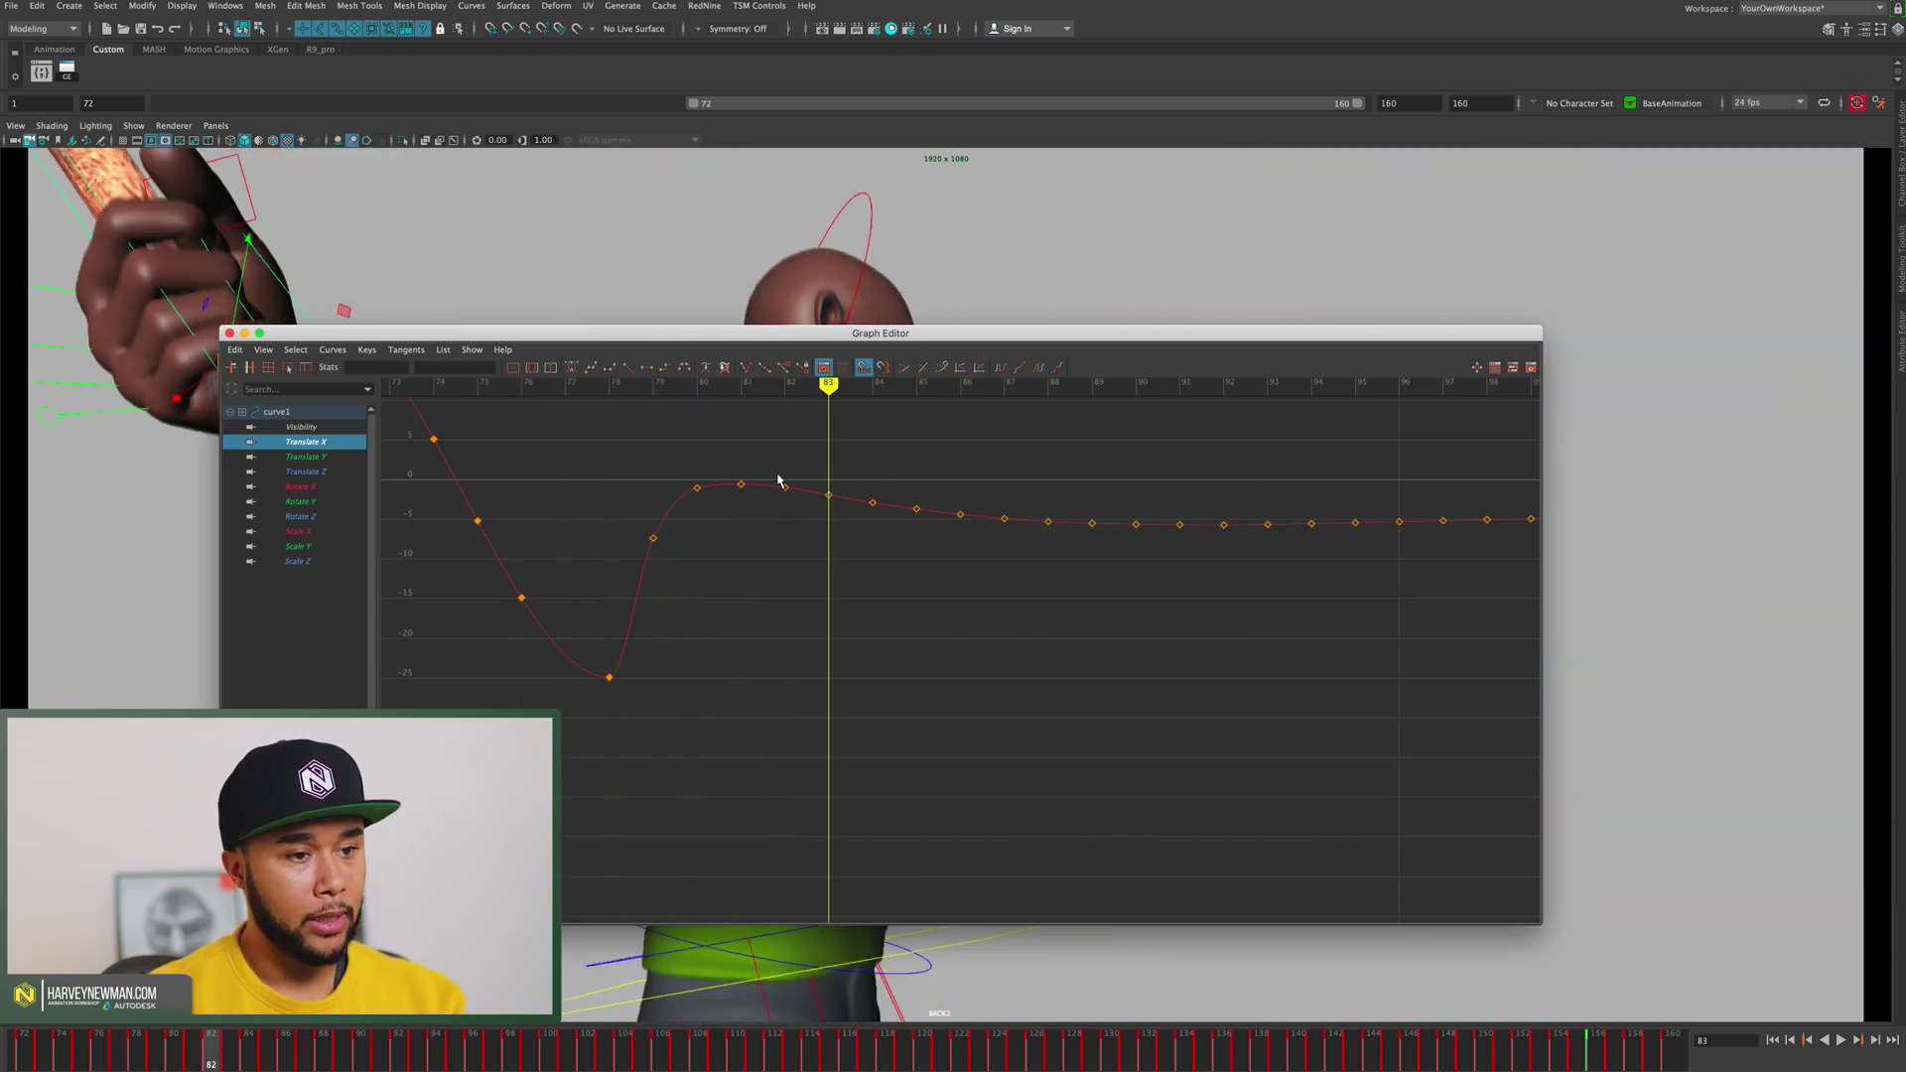
Step: Delete the Translate X keys at frames 82 and 84 to thin out the curve
{"action": "key", "text": "comma"}
{"action": "key", "text": "Delete"}
{"action": "left_click_drag", "start_coordinate": [776, 477], "coordinate": [903, 552]}
{"action": "key", "text": "period"}
{"action": "key", "text": "period"}
{"action": "key", "text": "Delete"}
{"action": "key", "text": "period"}
{"action": "key", "text": "period"}
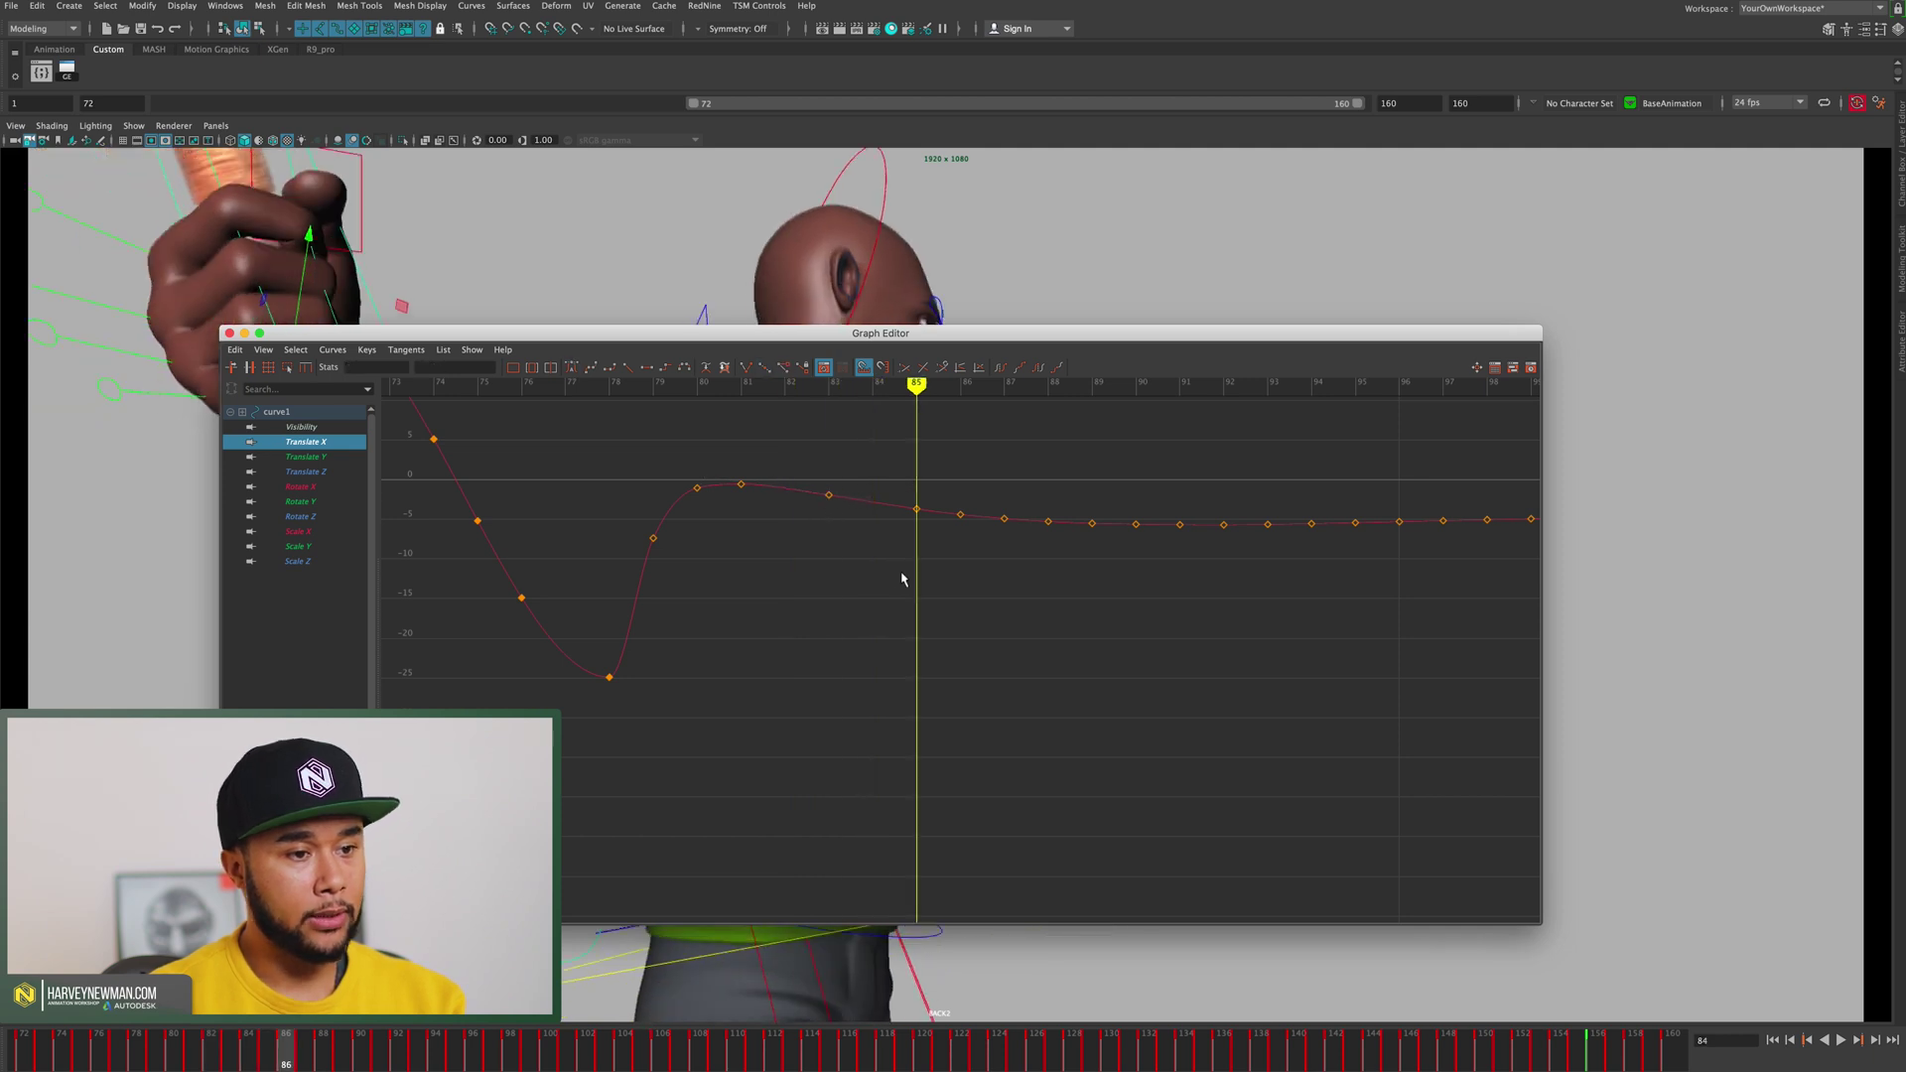
Step: Step back frame by frame to frame 73 to examine the axe's motion against the Translate X curve
{"action": "key", "text": "comma"}
{"action": "key", "text": "comma"}
{"action": "key", "text": "alt+comma"}
{"action": "key", "text": "alt+comma"}
{"action": "key", "text": "alt+comma"}
{"action": "key", "text": "alt+comma"}
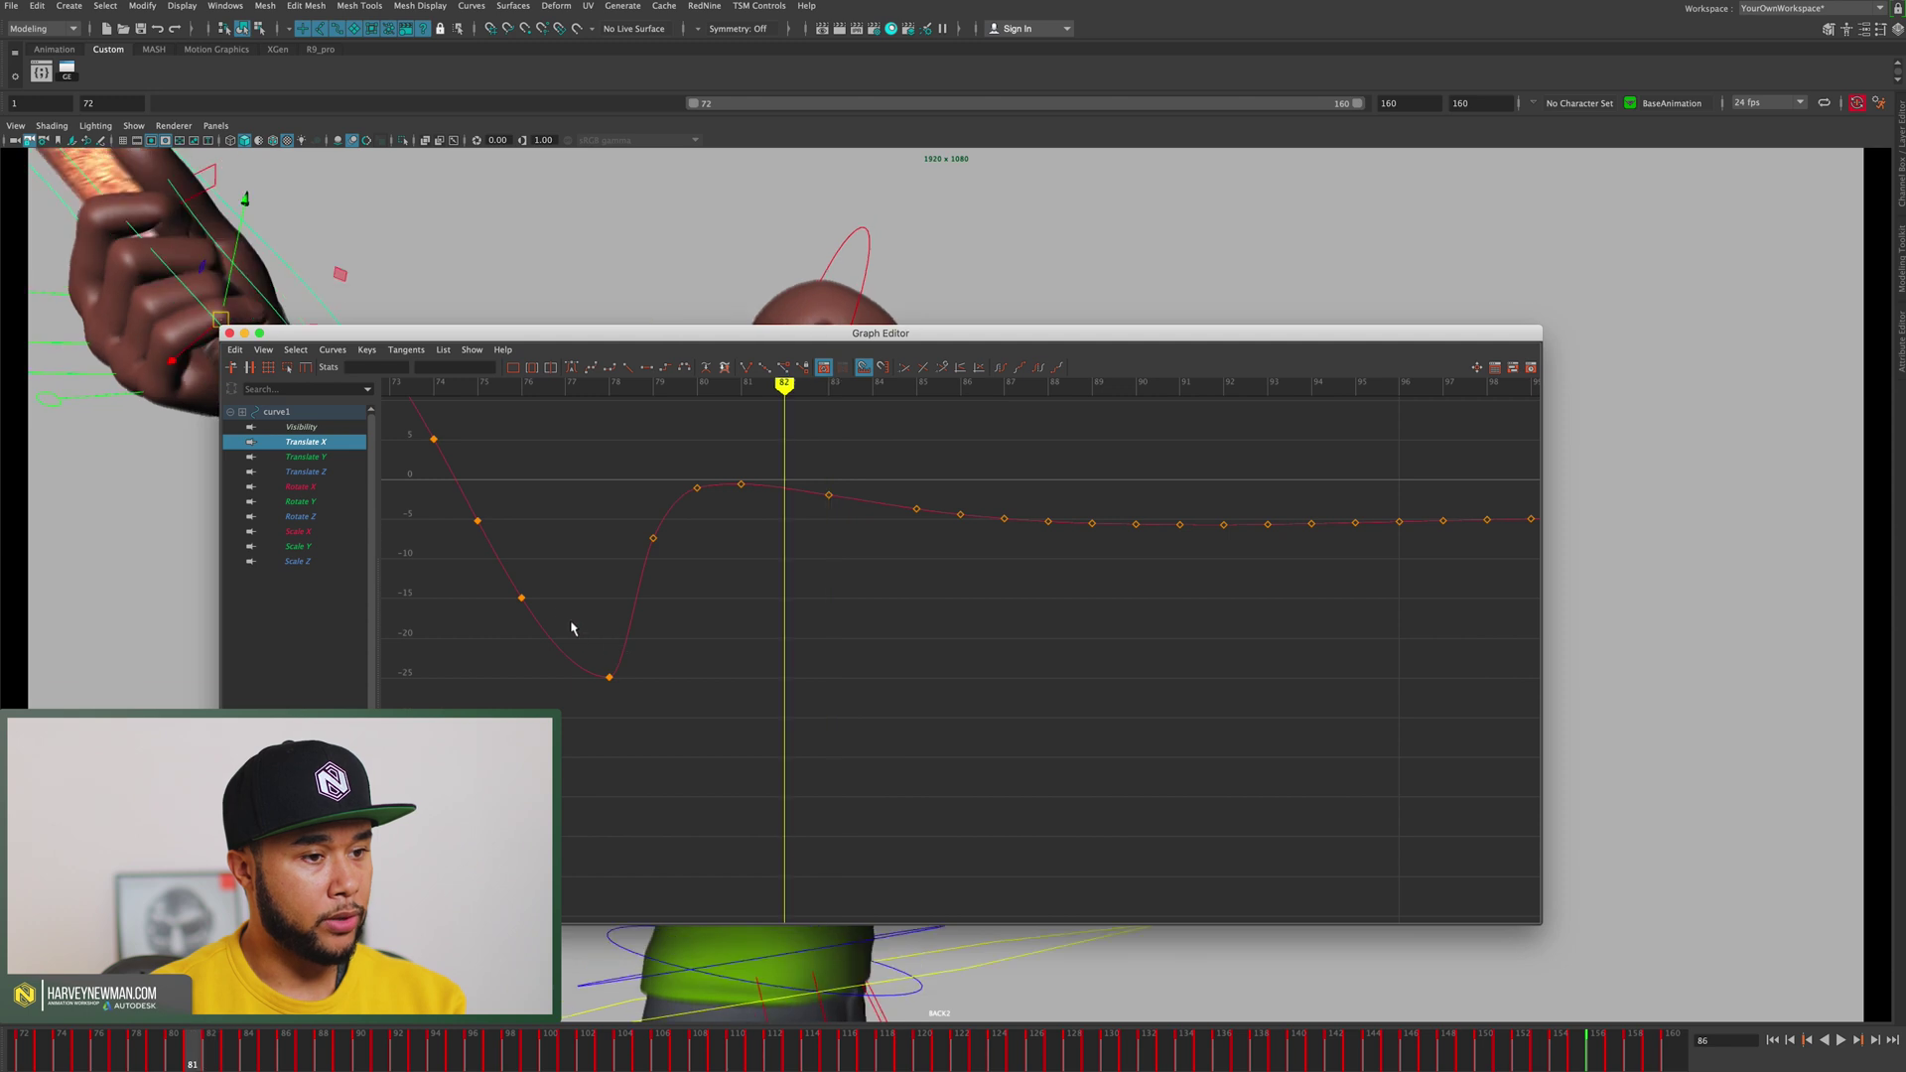
{"action": "key", "text": "alt+comma"}
{"action": "key", "text": "alt+comma"}
{"action": "key", "text": "alt+comma"}
{"action": "key", "text": "alt+comma"}
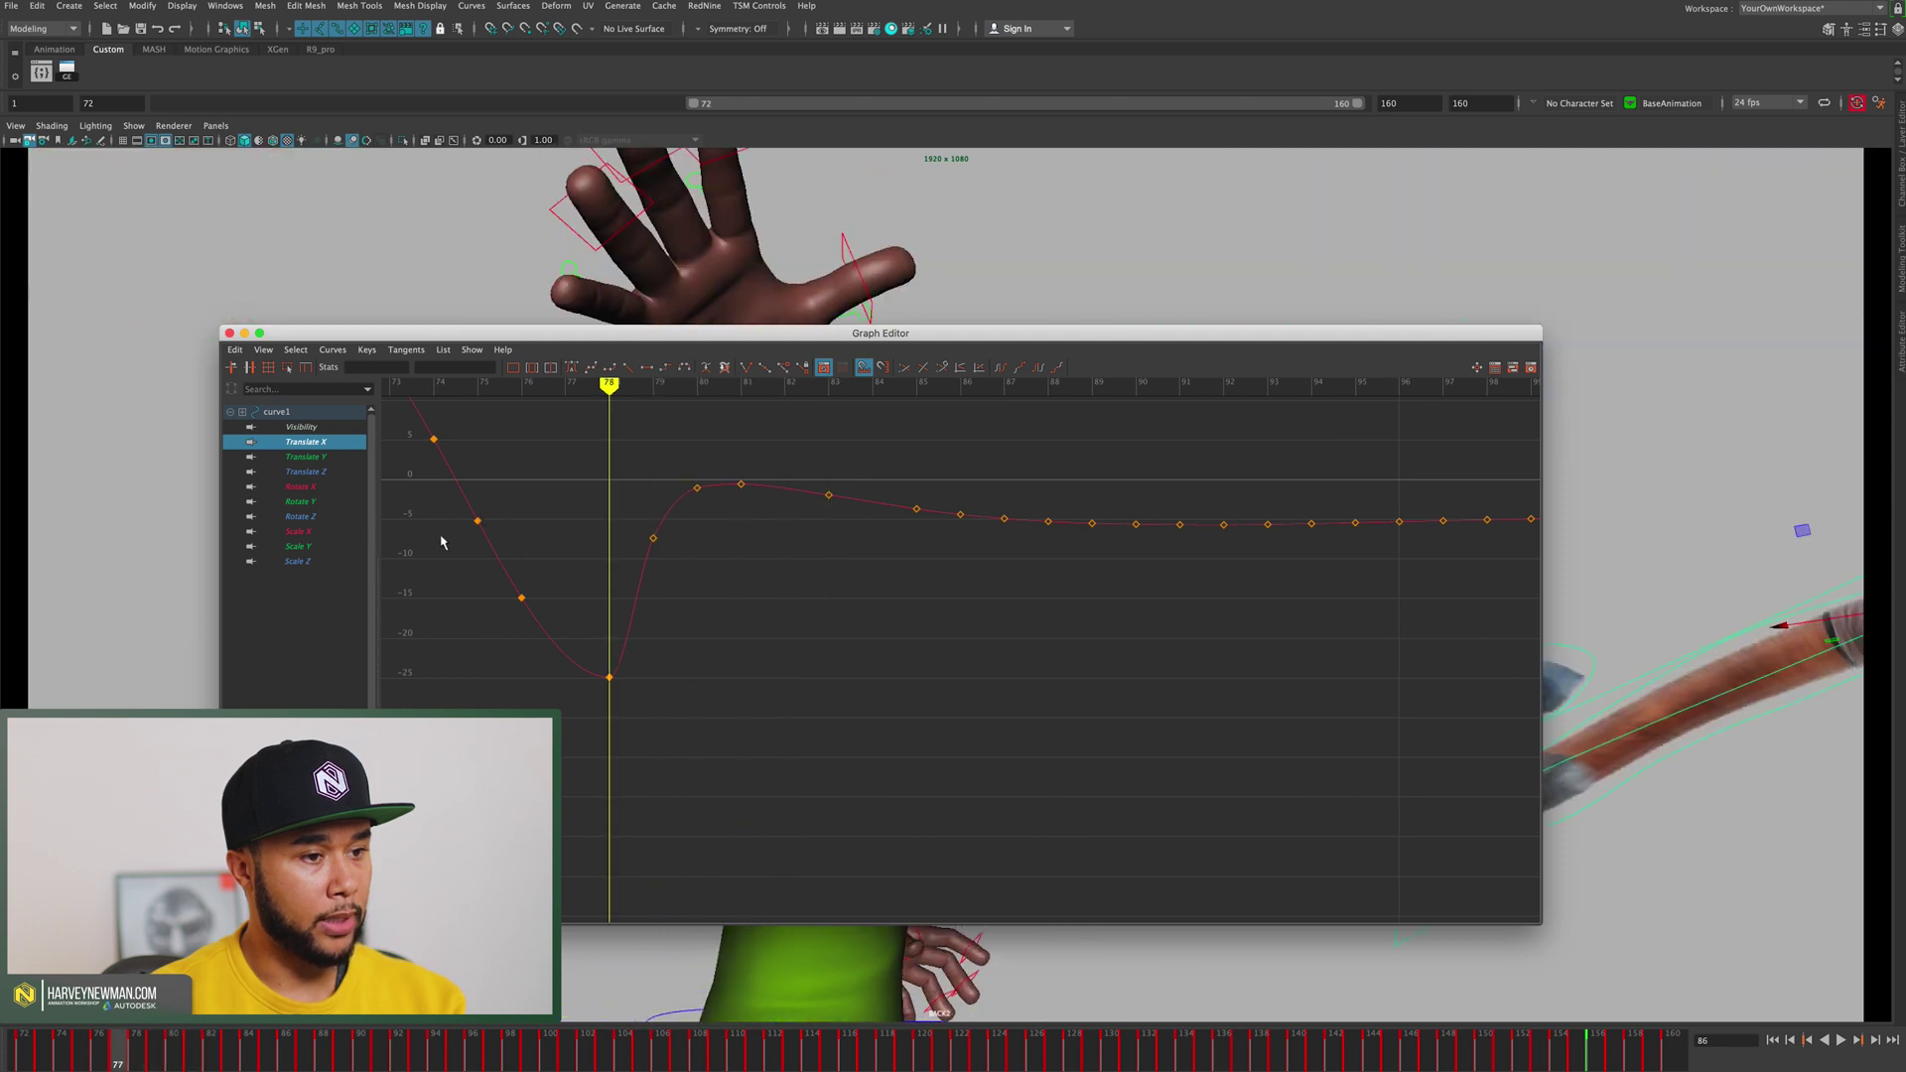
{"action": "key", "text": "alt+comma"}
{"action": "key", "text": "alt+comma"}
{"action": "key", "text": "alt+comma"}
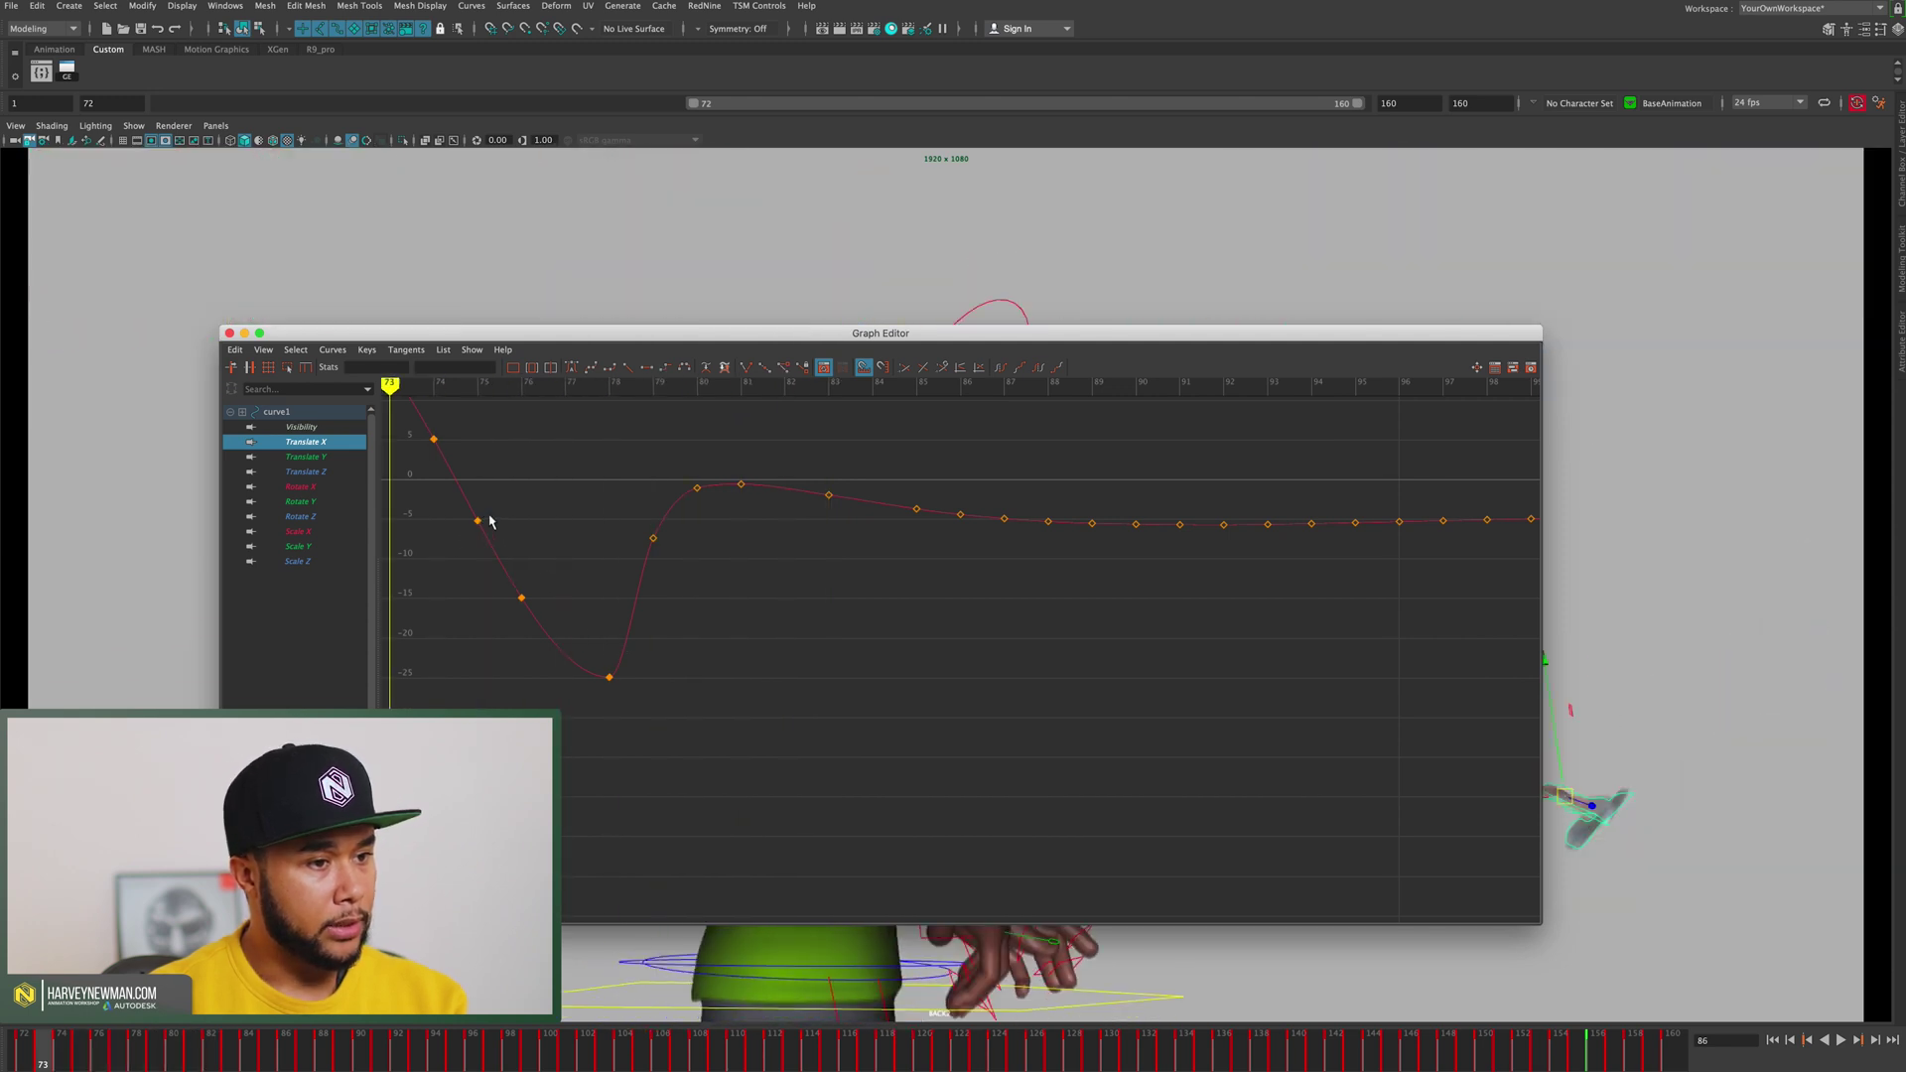
{"action": "key", "text": "alt+period"}
Step: Delete the Translate X key at frame 75 and go to frame 76
{"action": "left_click_drag", "start_coordinate": [511, 515], "coordinate": [437, 544]}
{"action": "key", "text": "Delete"}
{"action": "left_click_drag", "start_coordinate": [570, 564], "coordinate": [470, 617]}
{"action": "key", "text": "Delete"}
{"action": "left_click_drag", "start_coordinate": [480, 388], "coordinate": [510, 393]}
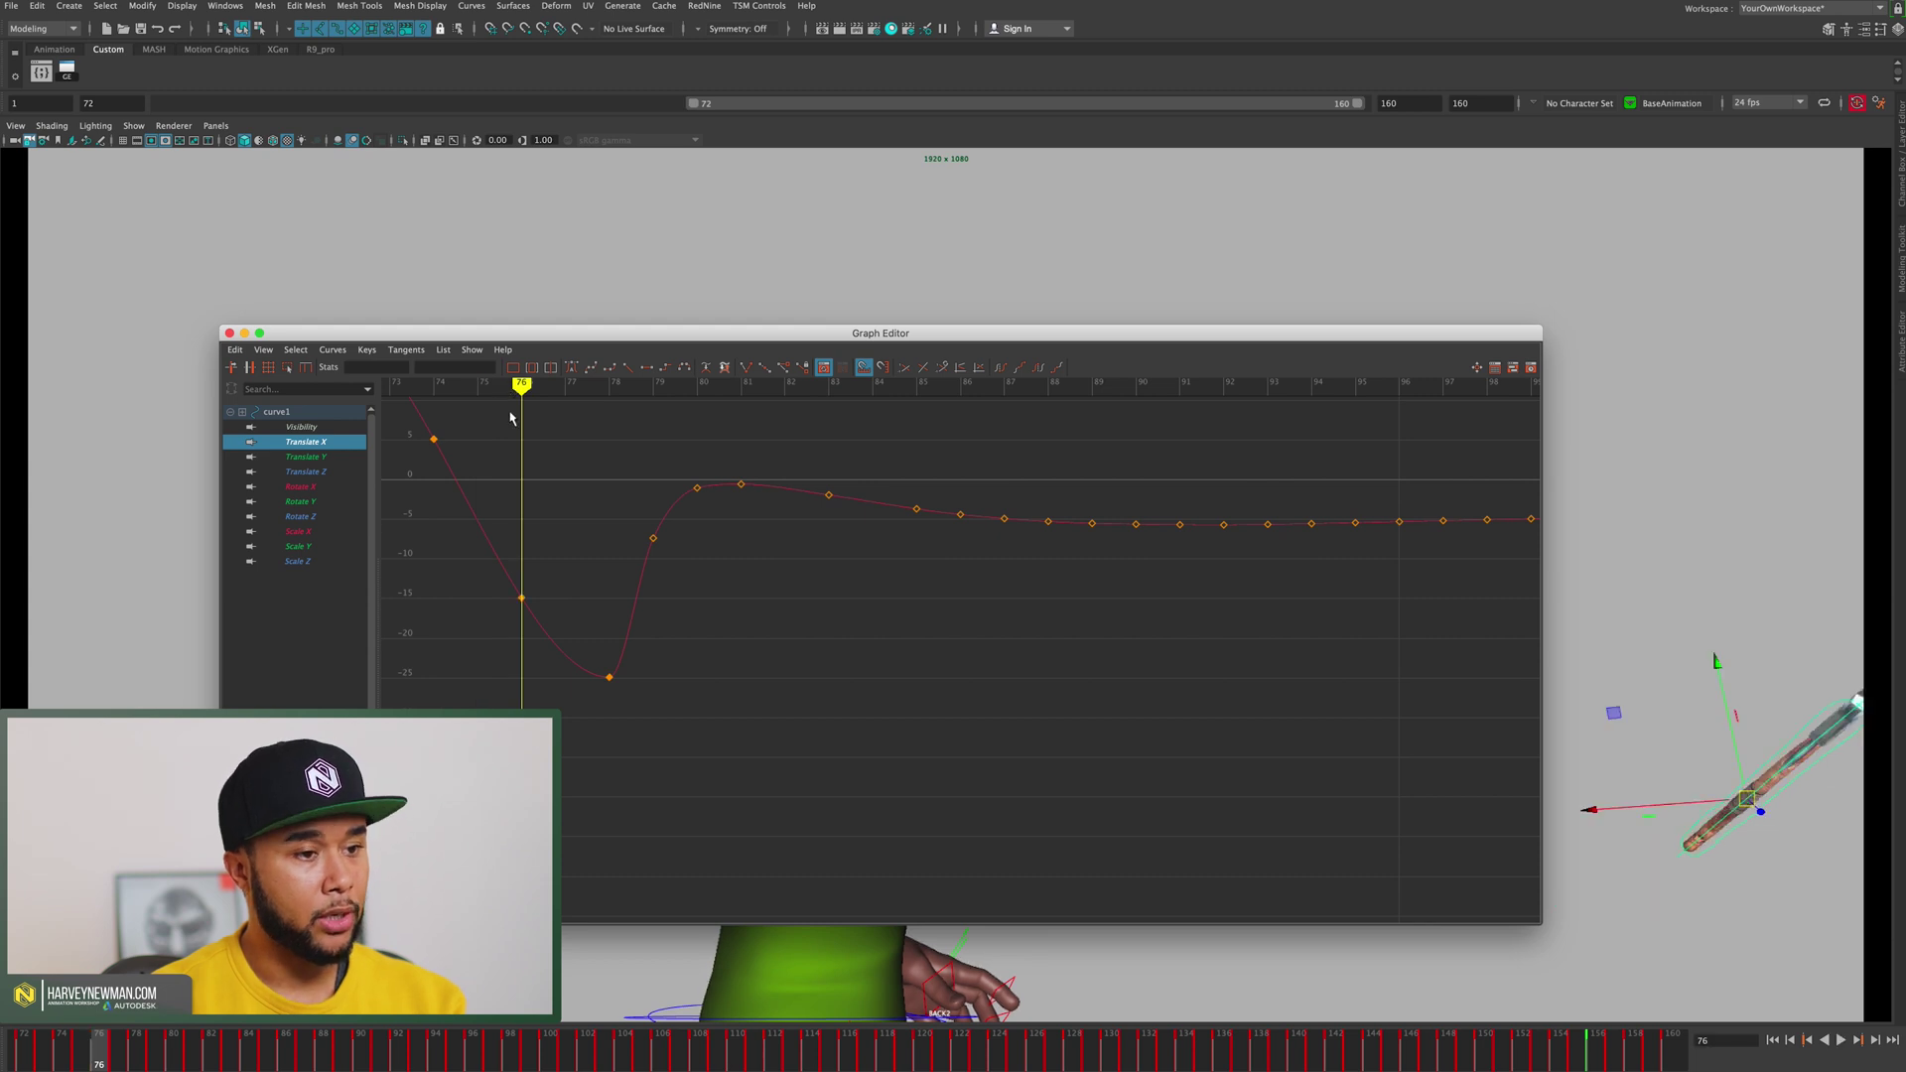
Step: Lower the Translate X key at frame 76 to about -17.3 and try adjusting the key at frame 78
{"action": "left_click_drag", "start_coordinate": [496, 573], "coordinate": [565, 657]}
{"action": "middle_click_drag", "start_coordinate": [587, 587], "coordinate": [590, 608], "text": "shift"}
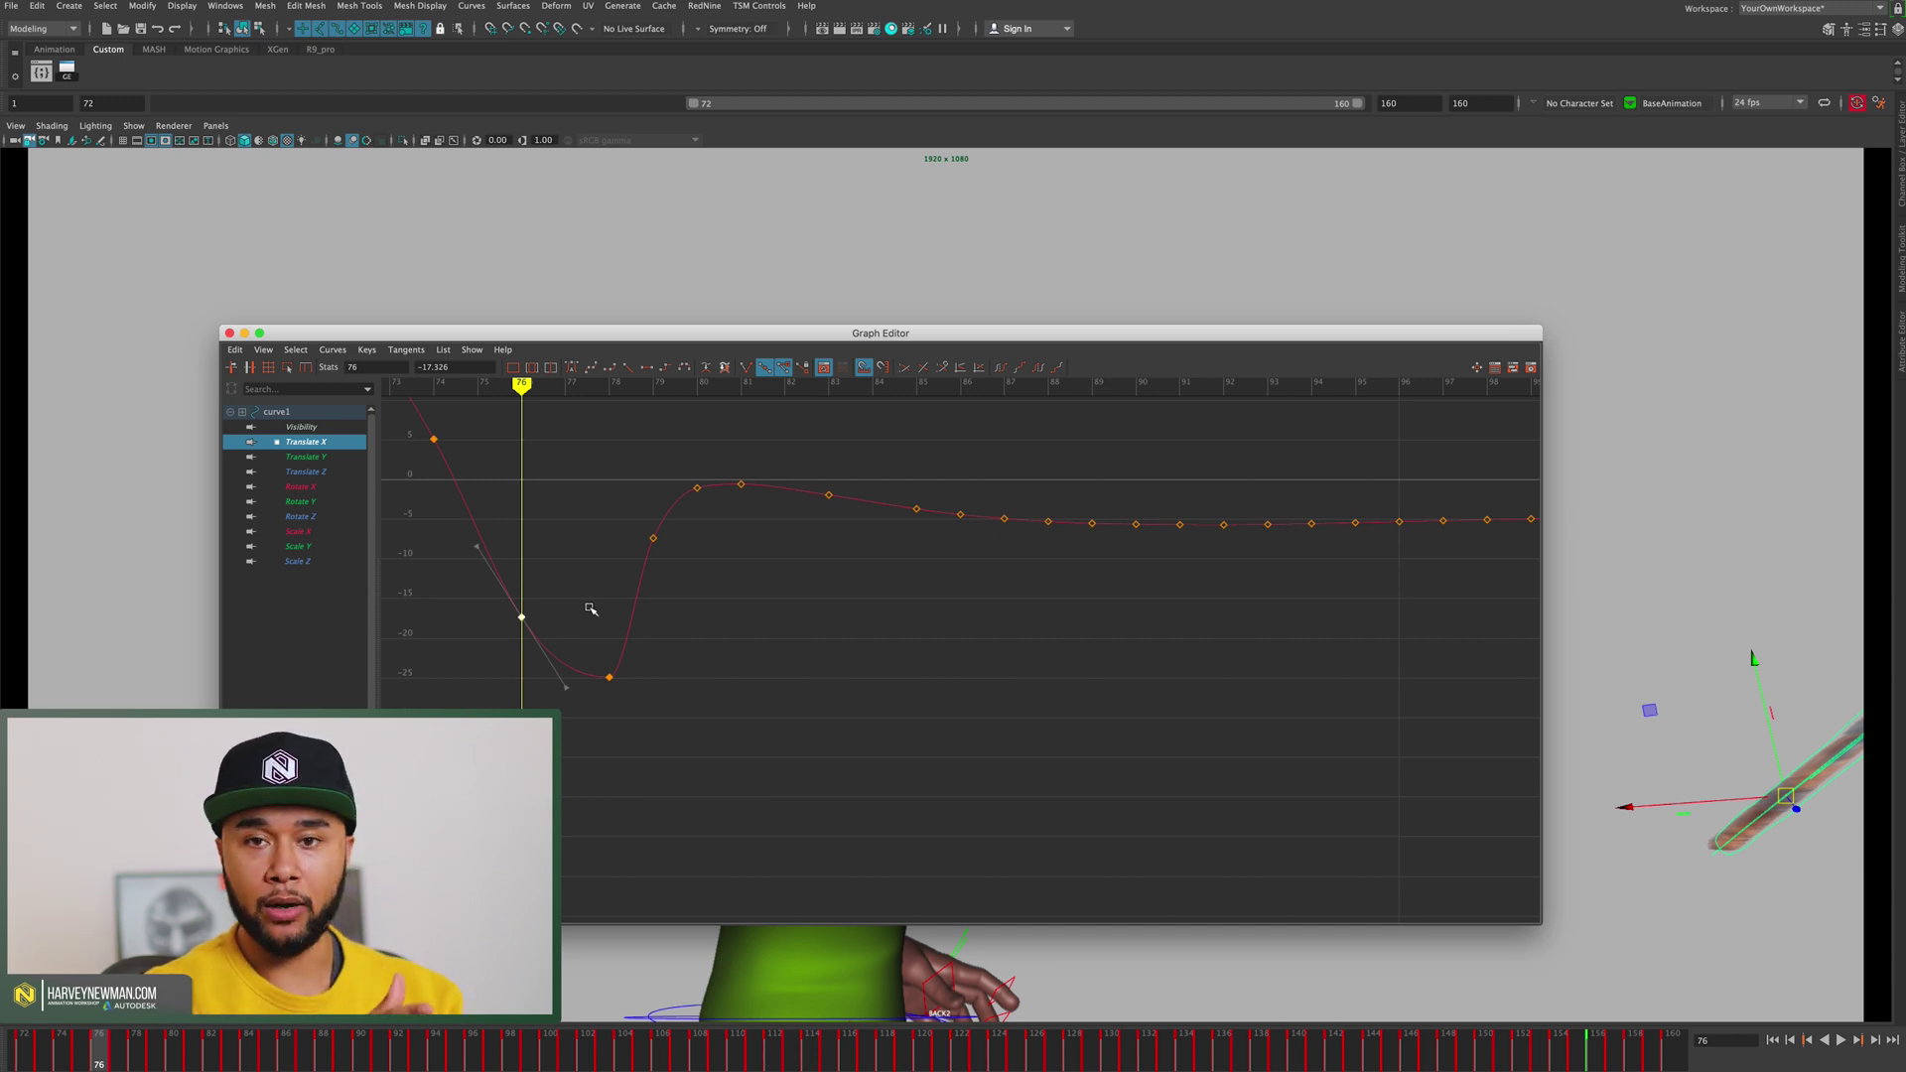
{"action": "left_click_drag", "start_coordinate": [579, 670], "coordinate": [706, 791]}
{"action": "middle_click_drag", "start_coordinate": [685, 774], "coordinate": [687, 710]}
Step: Select the Translate X key at frame 80 and step forward to frame 82 to check the axe's motion
{"action": "scroll", "coordinate": [666, 715], "scroll_direction": "down", "scroll_amount": 3}
{"action": "scroll", "coordinate": [733, 727], "scroll_direction": "up", "scroll_amount": 3}
{"action": "key", "text": "period"}
{"action": "key", "text": "period"}
{"action": "key", "text": "period"}
{"action": "left_click", "coordinate": [697, 488]}
{"action": "key", "text": "period"}
{"action": "key", "text": "period"}
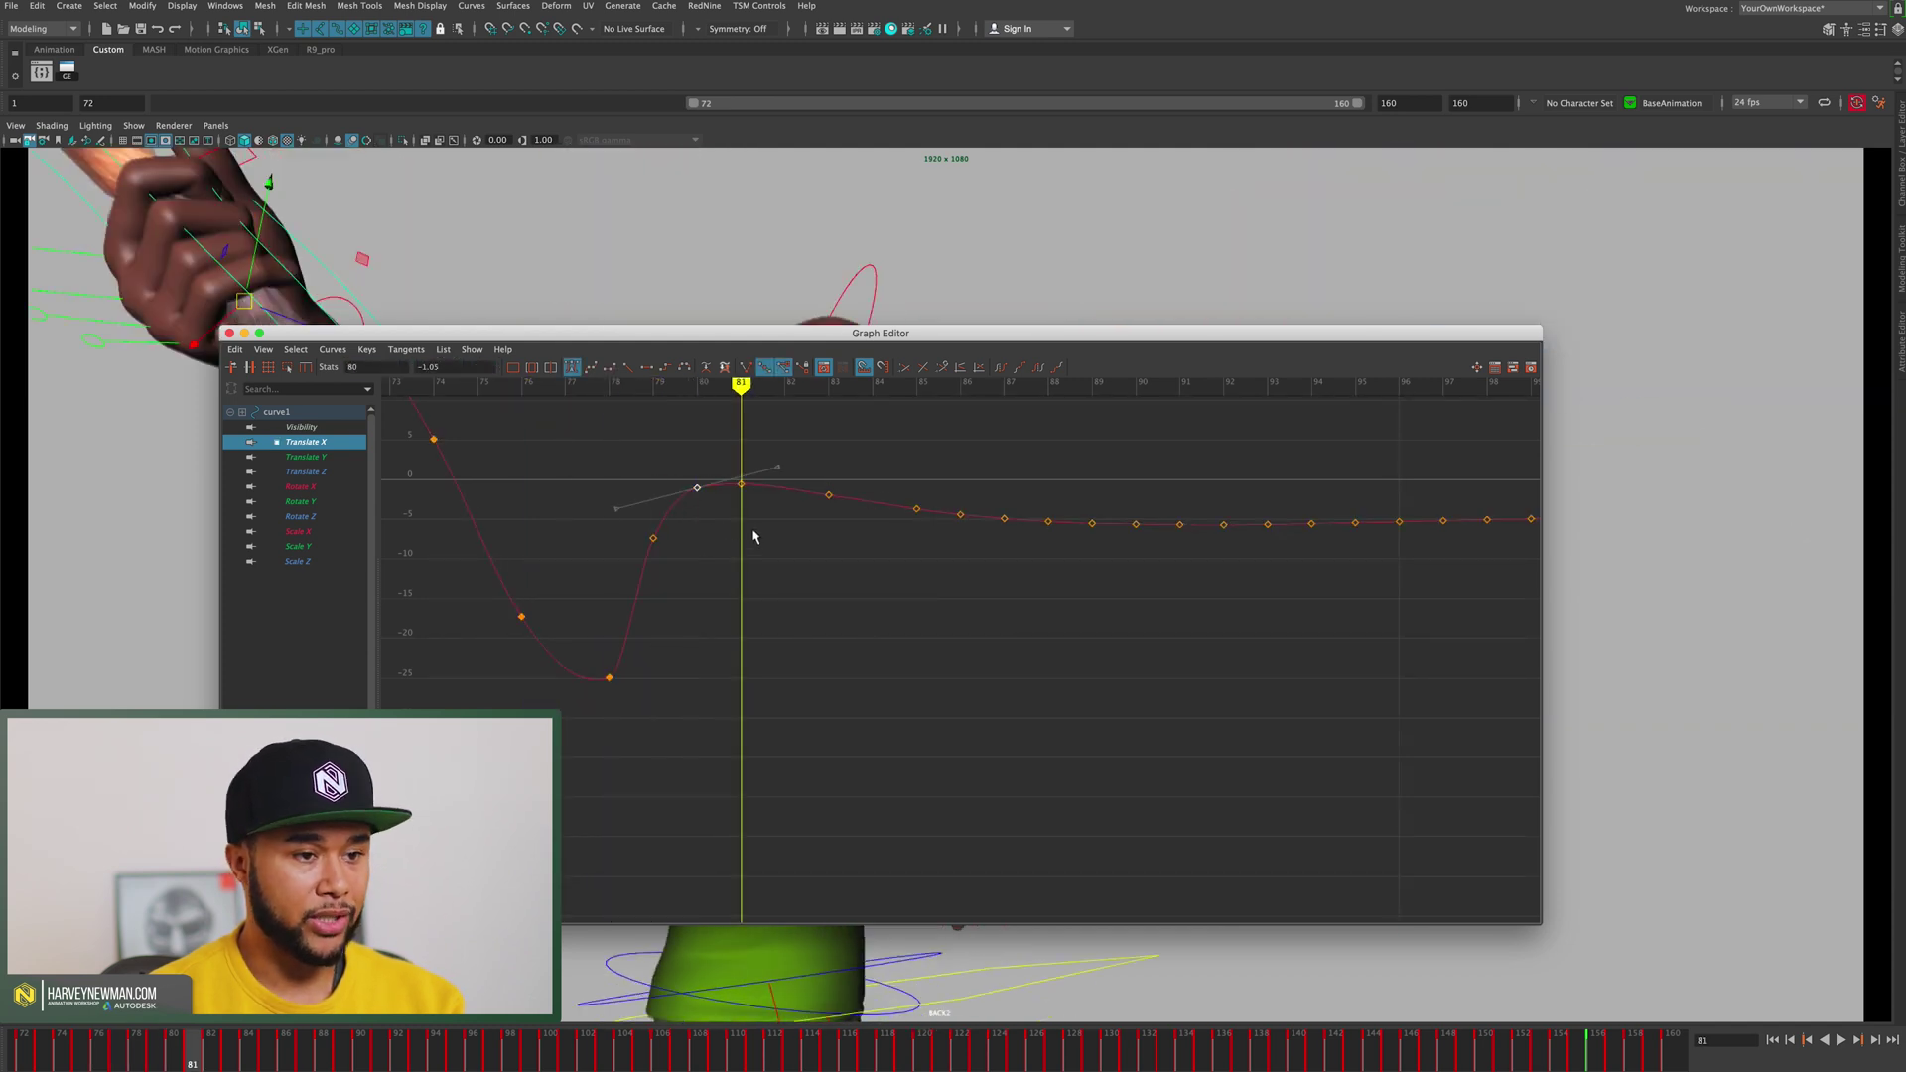
{"action": "key", "text": "period"}
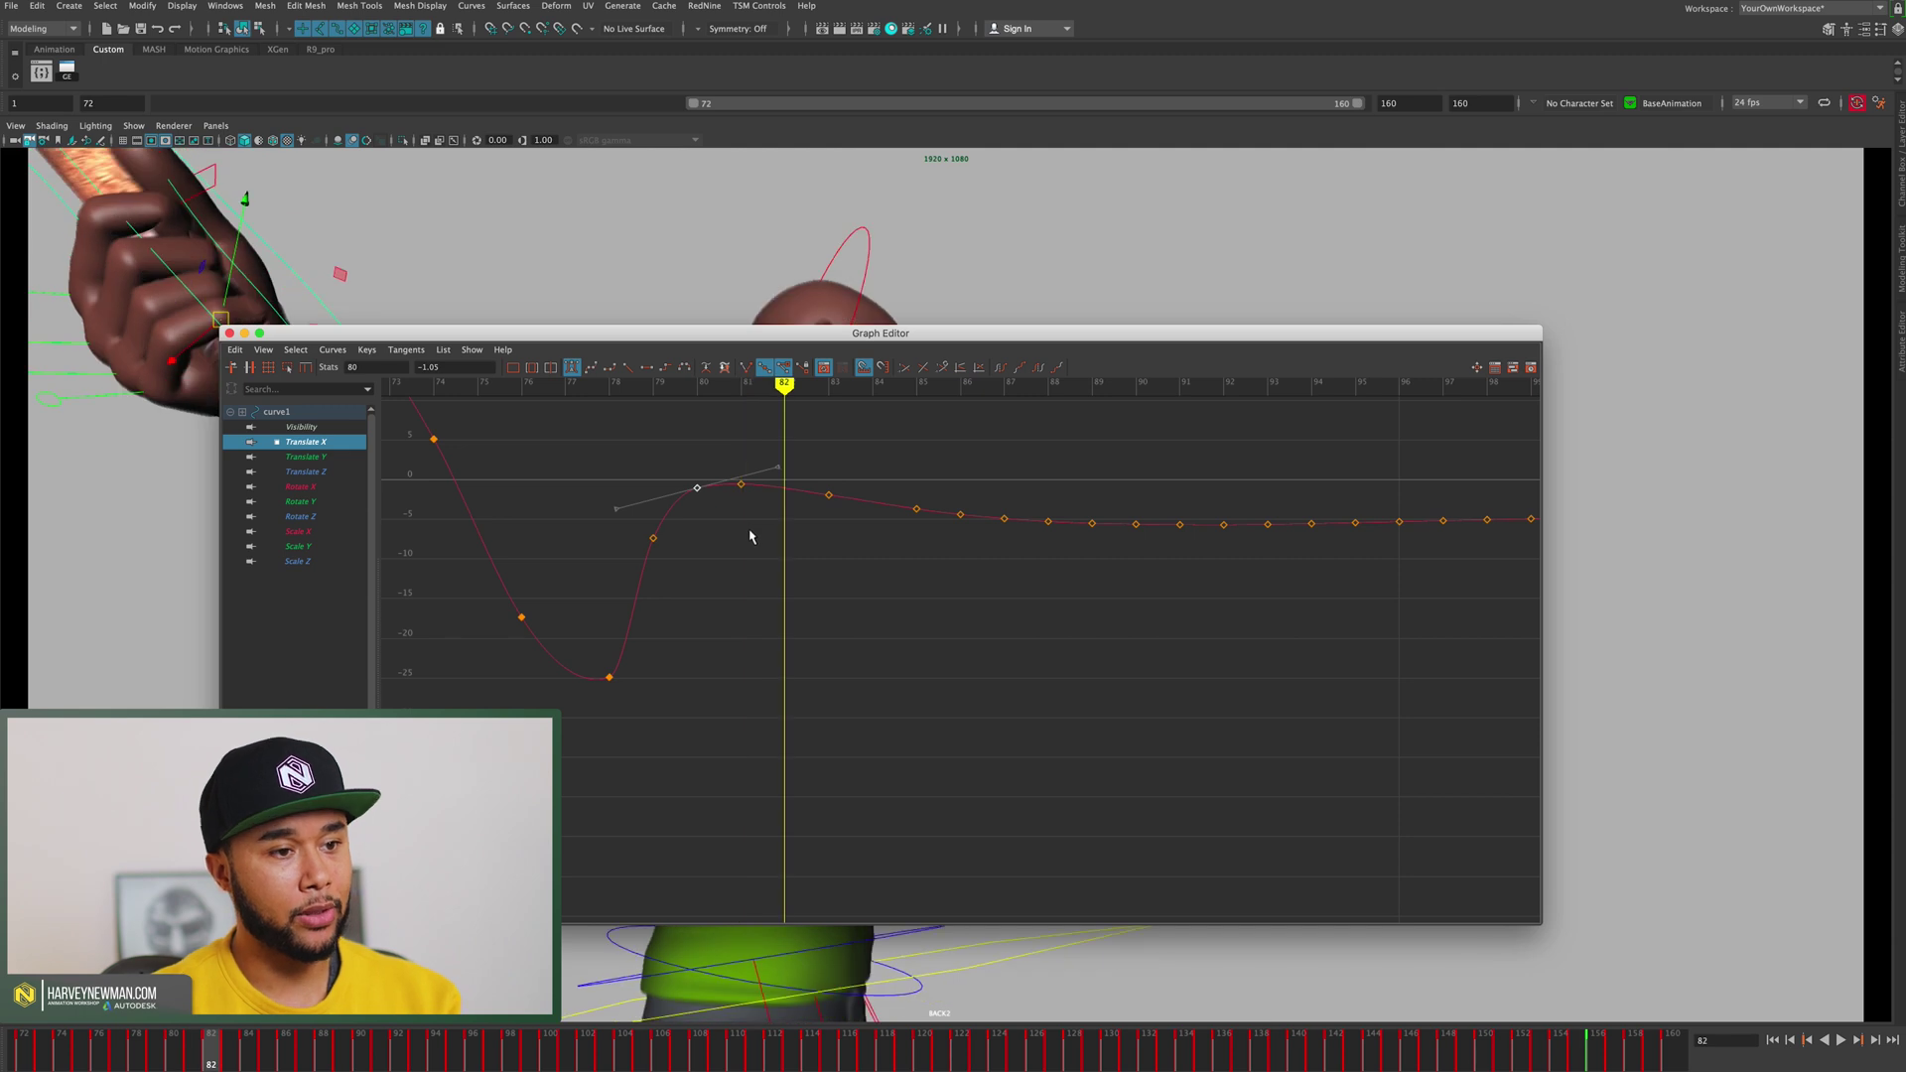
Step: Raise the Translate X key at frame 81 to about 0 and select the key at frame 80
{"action": "key", "text": "comma"}
{"action": "left_click_drag", "start_coordinate": [787, 455], "coordinate": [723, 518]}
{"action": "middle_click_drag", "start_coordinate": [758, 531], "coordinate": [761, 526], "text": "shift"}
{"action": "left_click_drag", "start_coordinate": [683, 467], "coordinate": [707, 510]}
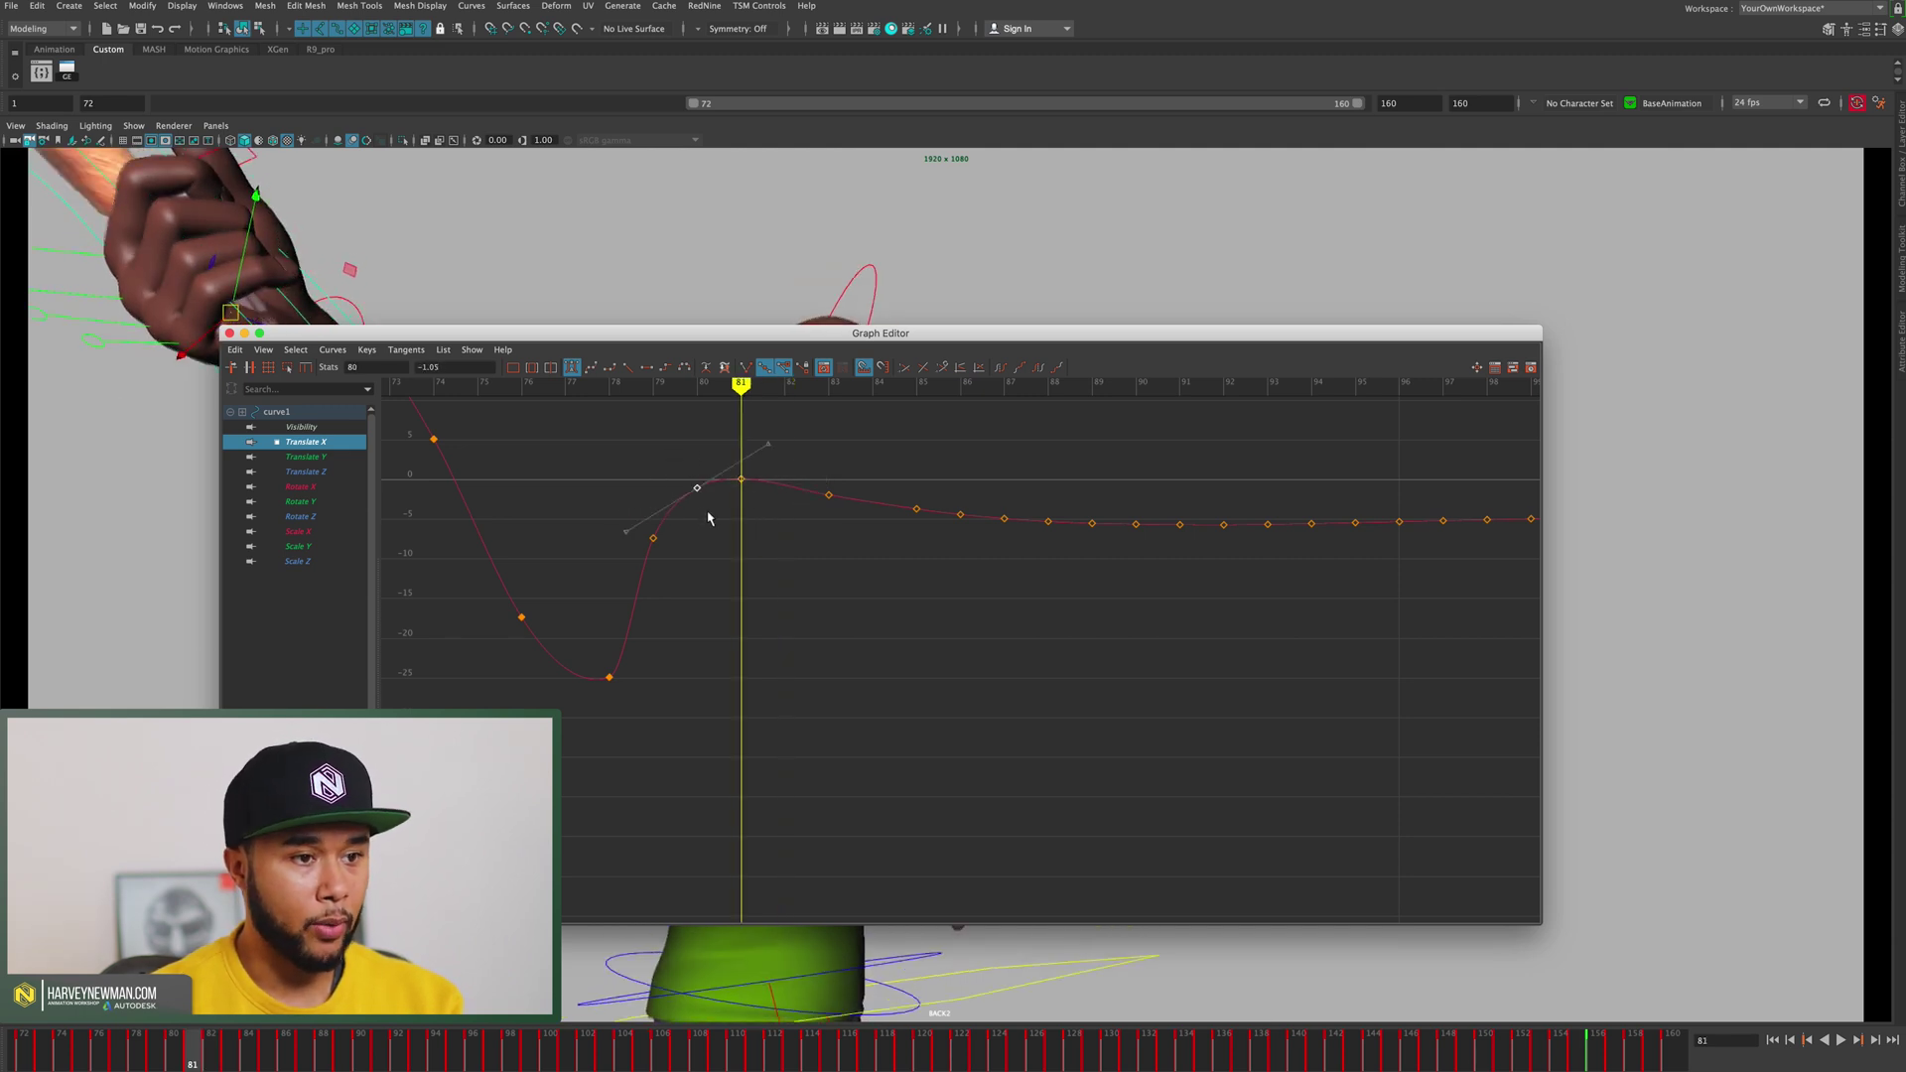
Step: Select the character's Head_IK control and display only its Translate X curve
{"action": "left_click", "coordinate": [868, 264]}
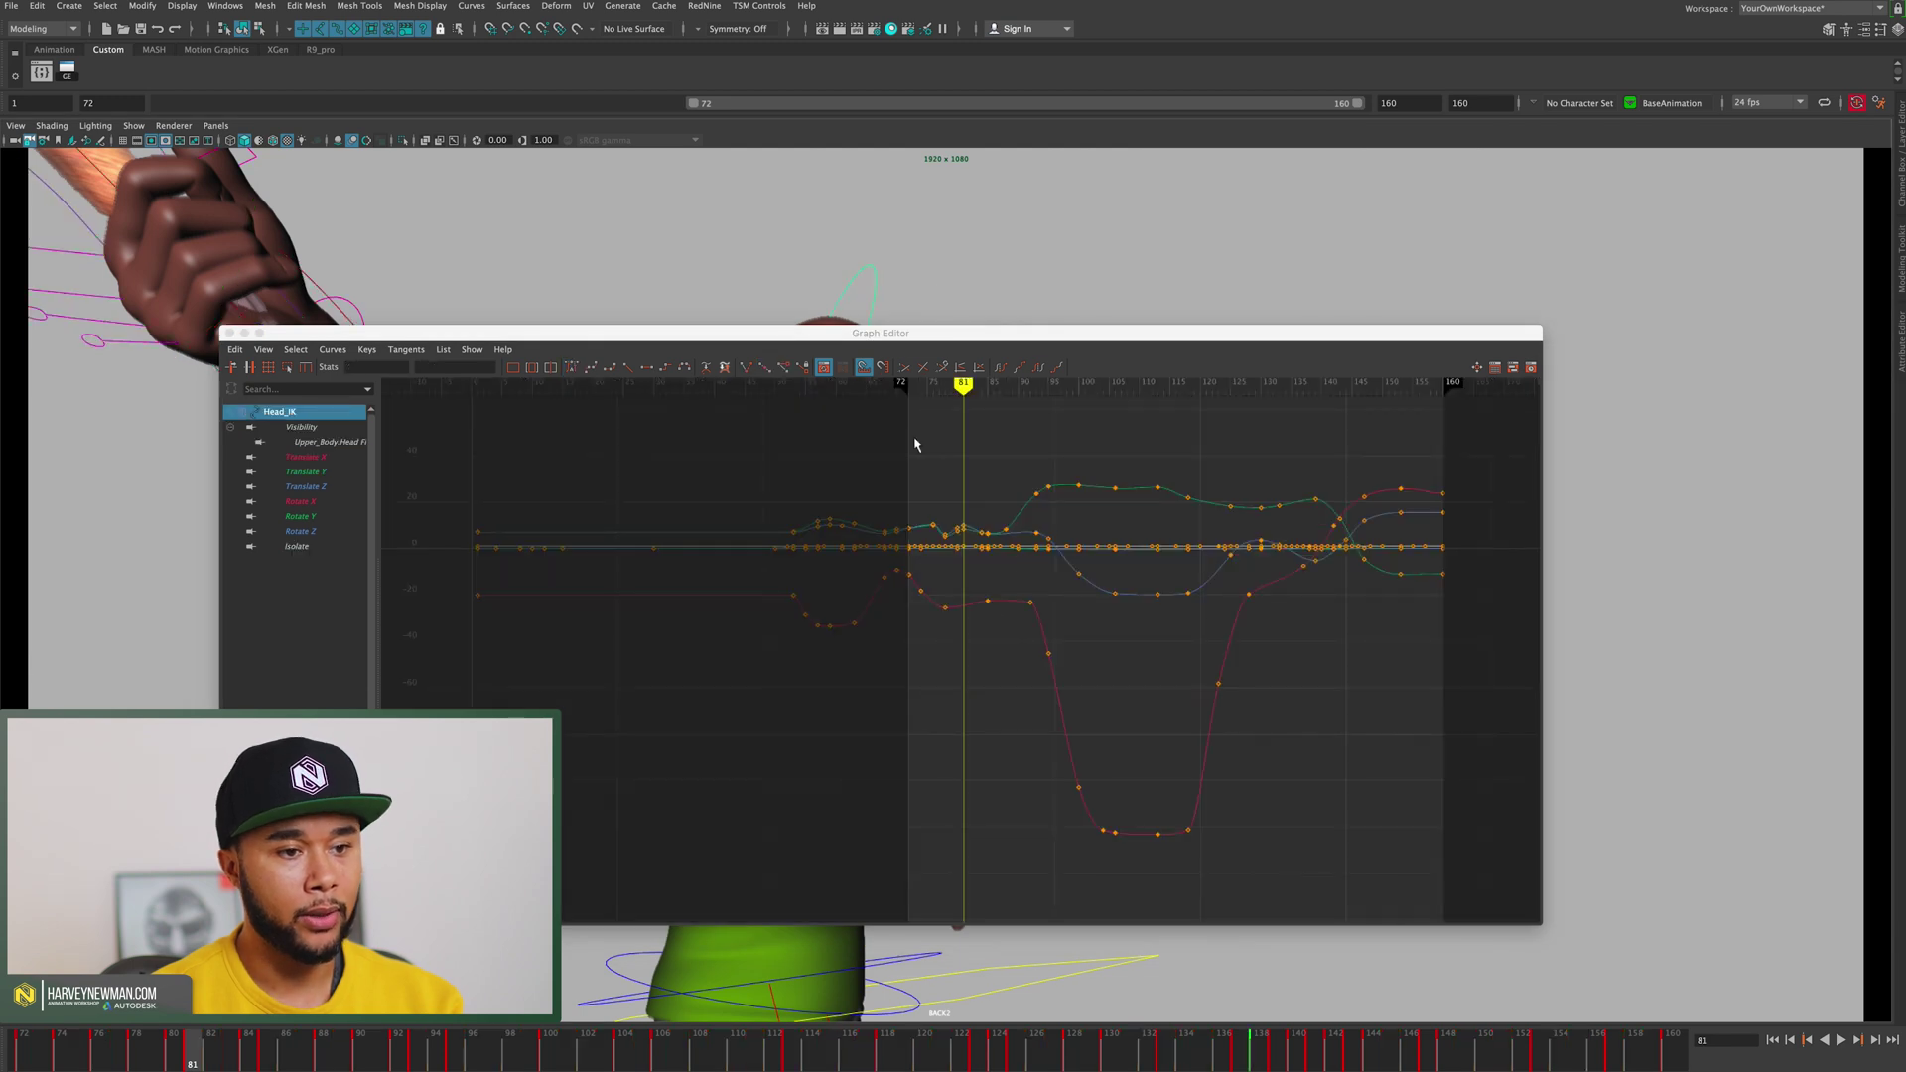
{"action": "key", "text": "period"}
{"action": "left_click_drag", "start_coordinate": [1094, 588], "coordinate": [1038, 655]}
{"action": "right_click_drag", "start_coordinate": [1032, 824], "coordinate": [1141, 698], "text": "alt"}
{"action": "left_click", "coordinate": [470, 463]}
{"action": "left_click", "coordinate": [321, 470]}
{"action": "left_click", "coordinate": [305, 457]}
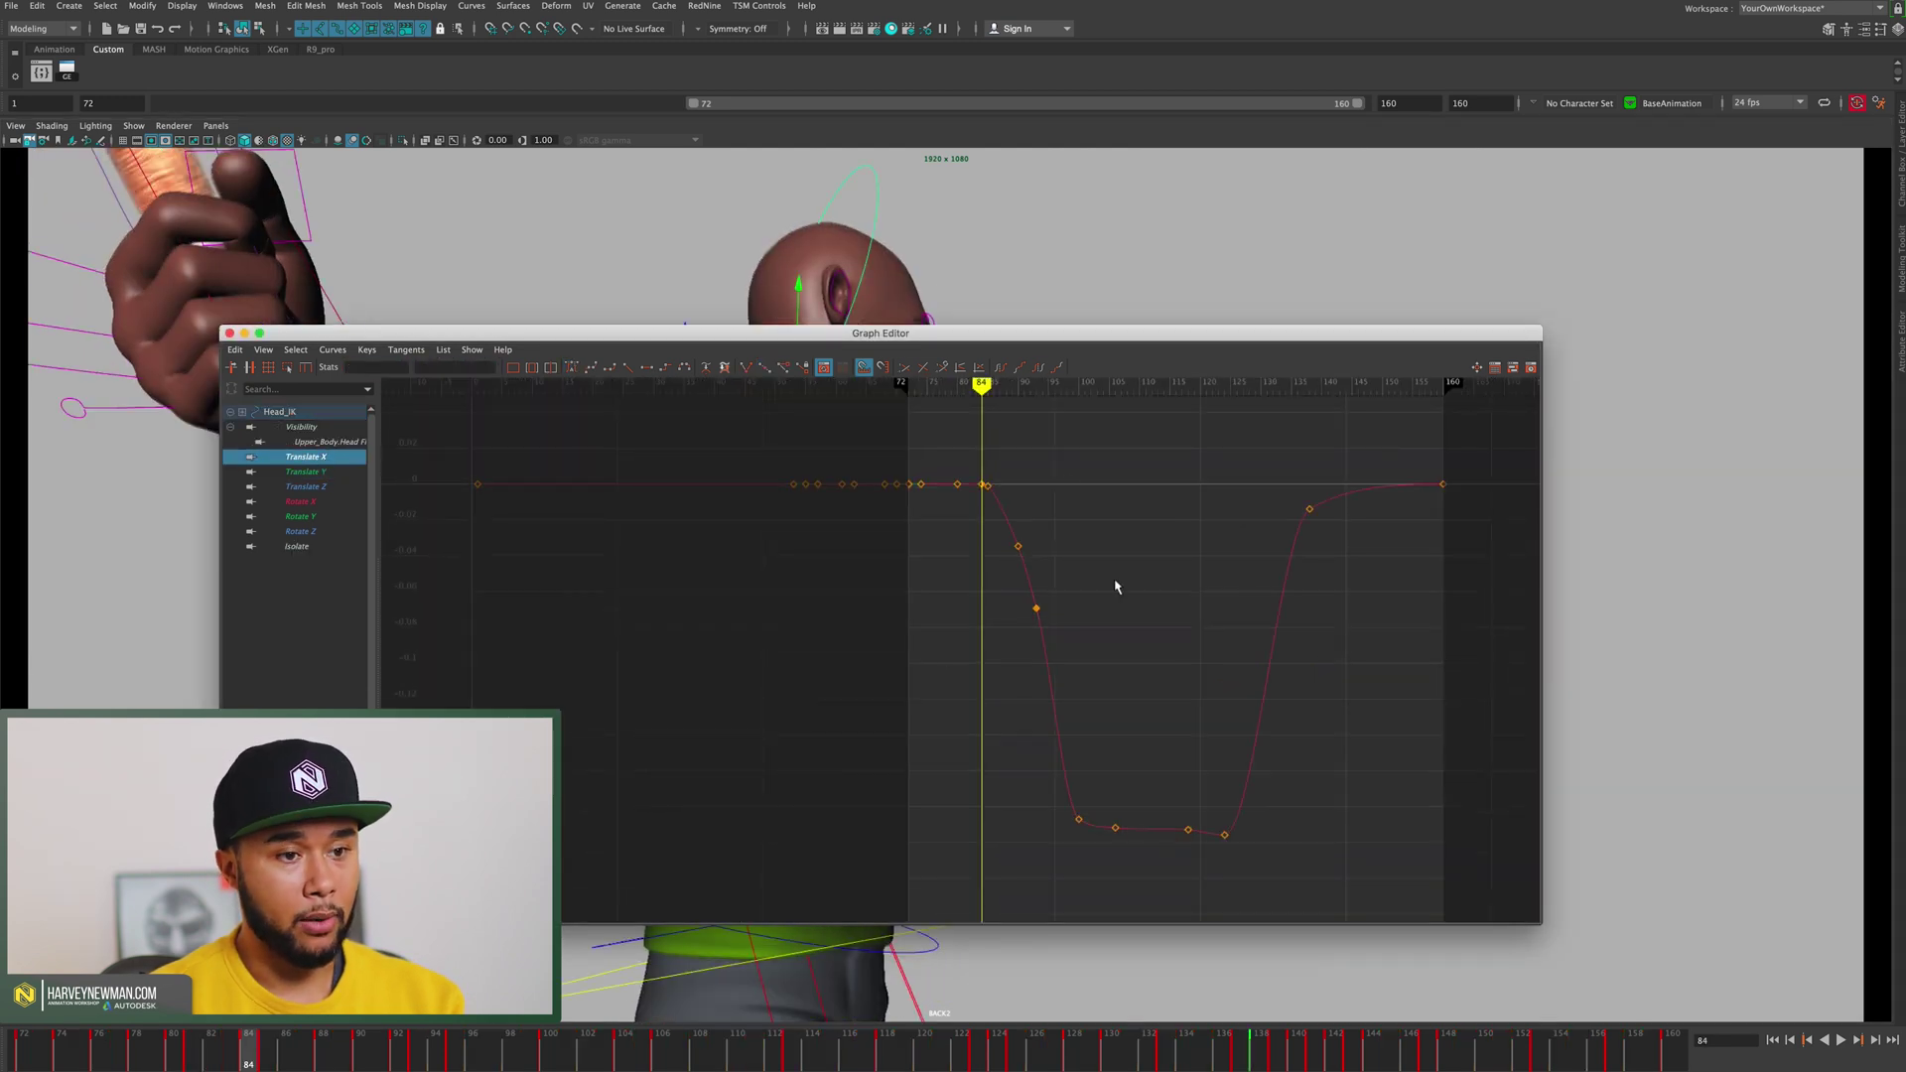
Step: Frame the head's Translate X keys between about frames 80 and 100 and step forward to examine the falling curve
{"action": "left_click_drag", "start_coordinate": [1089, 617], "coordinate": [1094, 621]}
{"action": "key", "text": "f"}
{"action": "left_click", "coordinate": [1100, 616]}
{"action": "key", "text": "period"}
{"action": "key", "text": "period"}
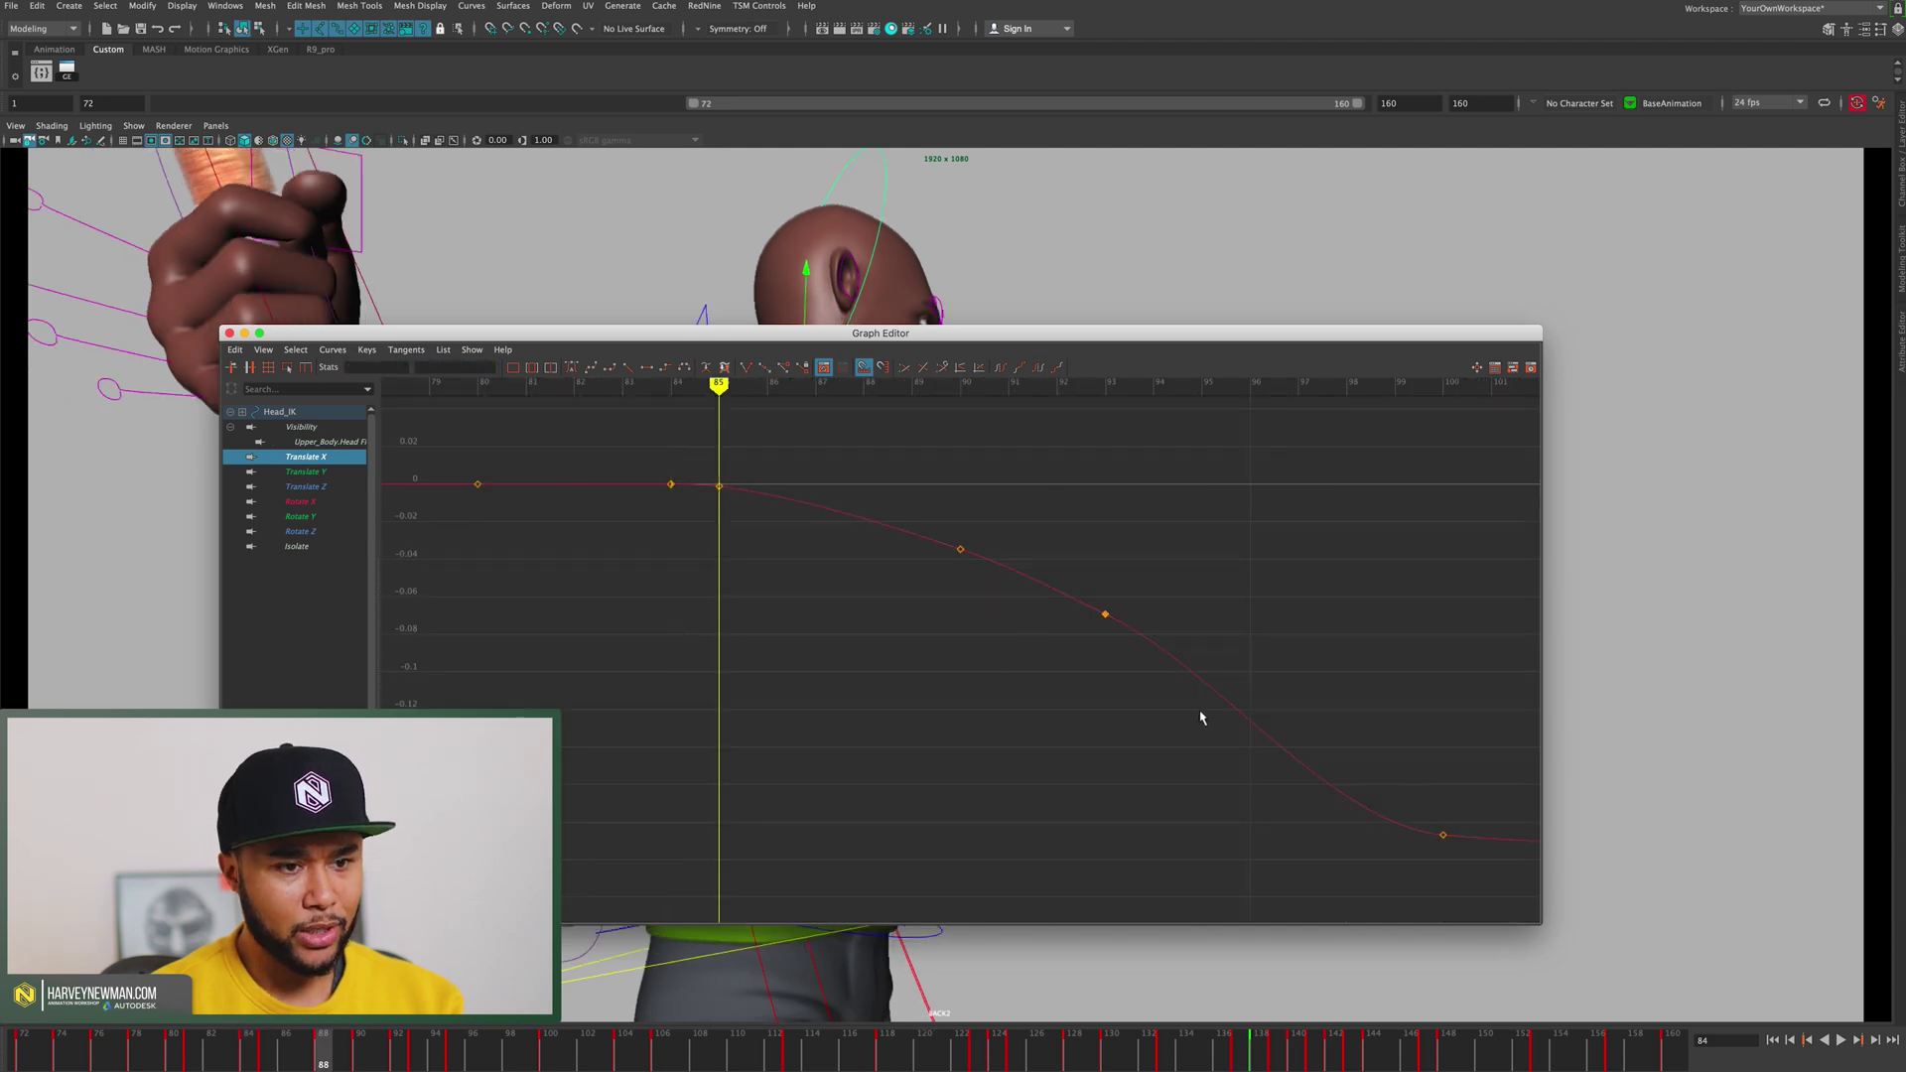
{"action": "left_click", "coordinate": [715, 486]}
{"action": "left_click_drag", "start_coordinate": [1187, 716], "coordinate": [1196, 721]}
{"action": "key", "text": "period"}
{"action": "key", "text": "period"}
{"action": "key", "text": "period"}
{"action": "key", "text": "period"}
Step: Add a key at frame 97 on the head's Translate X curve and lower it to about -0.17
{"action": "middle_click_drag", "start_coordinate": [687, 616], "coordinate": [823, 642], "text": "alt"}
{"action": "left_click_drag", "start_coordinate": [651, 388], "coordinate": [725, 393]}
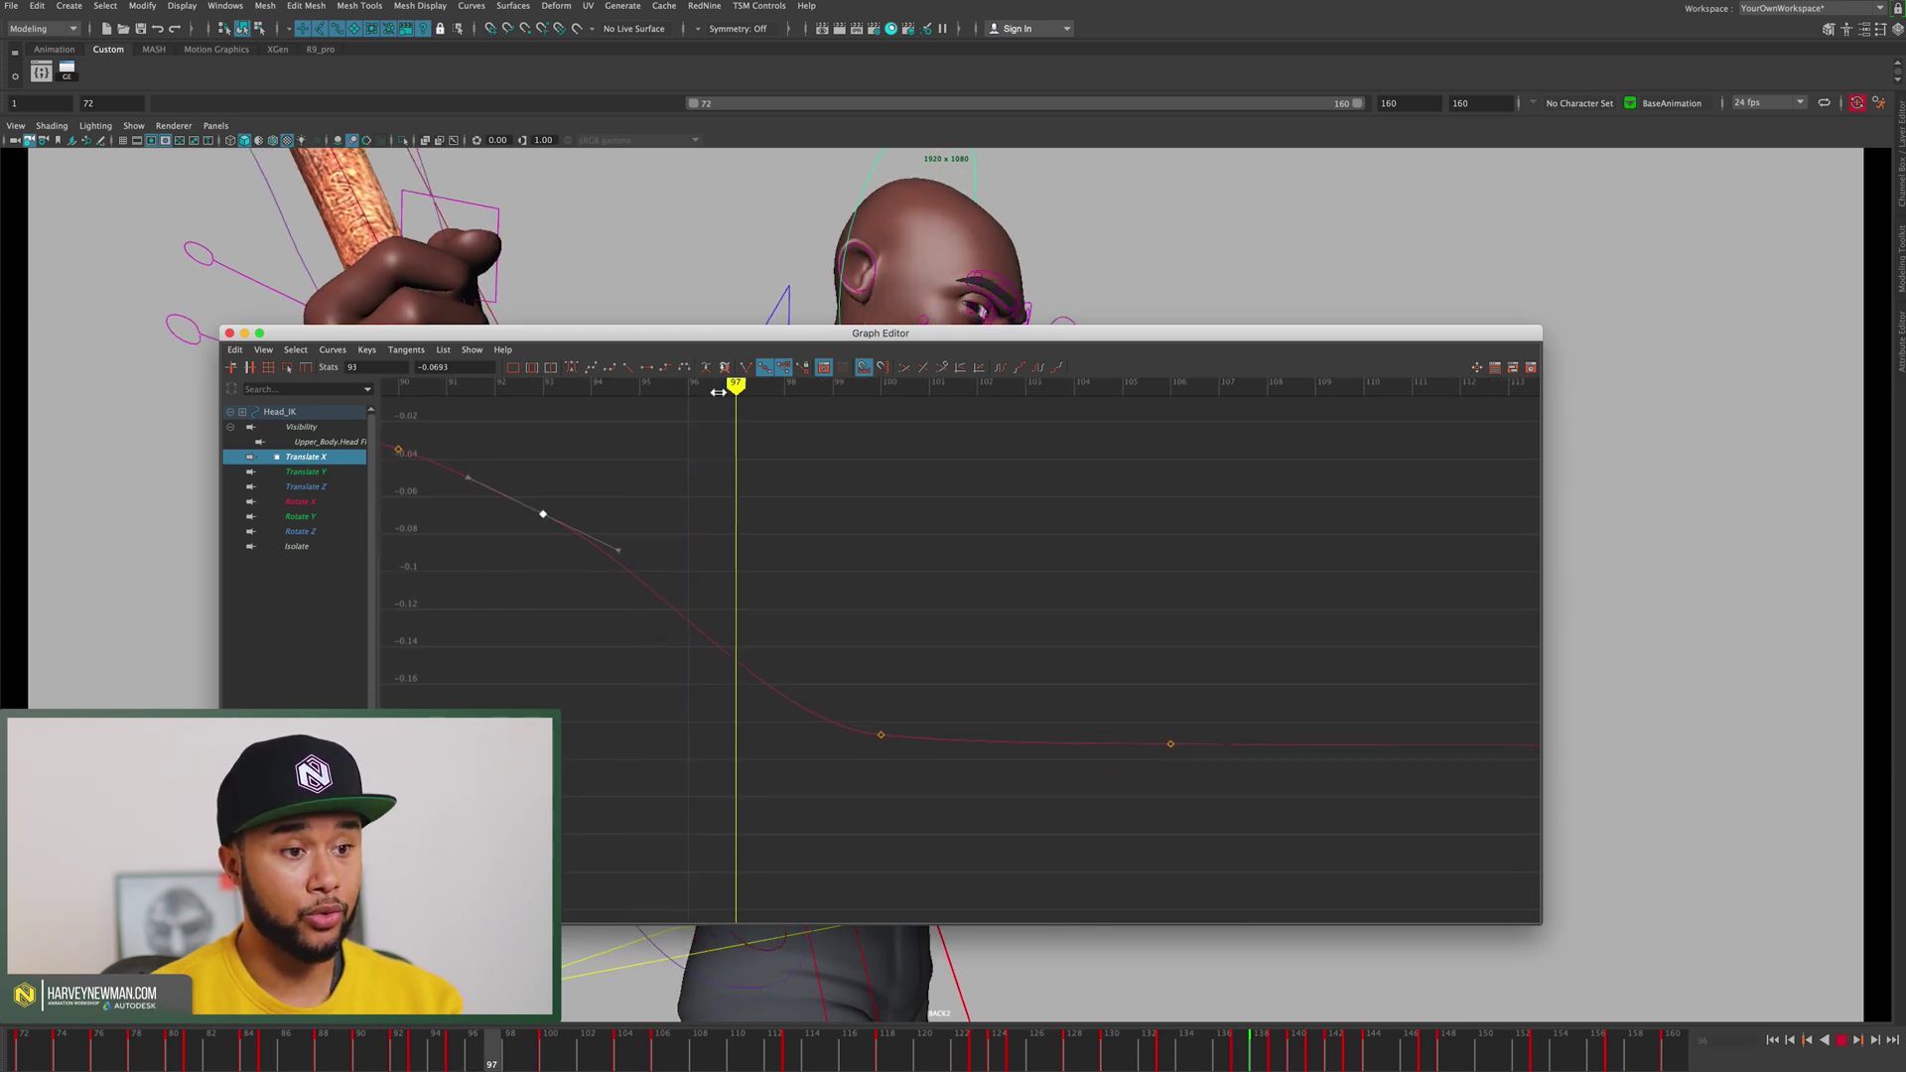
{"action": "left_click", "coordinate": [708, 561]}
{"action": "key", "text": "z"}
{"action": "left_click", "coordinate": [736, 660]}
{"action": "middle_click_drag", "start_coordinate": [816, 680], "coordinate": [821, 715]}
Step: Lower the head's Translate X key at frame 93 to about -0.08 and select the out tangent at frame 97
{"action": "left_click_drag", "start_coordinate": [556, 462], "coordinate": [527, 601]}
{"action": "middle_click_drag", "start_coordinate": [583, 532], "coordinate": [580, 631], "text": "shift"}
{"action": "left_click_drag", "start_coordinate": [701, 635], "coordinate": [830, 744]}
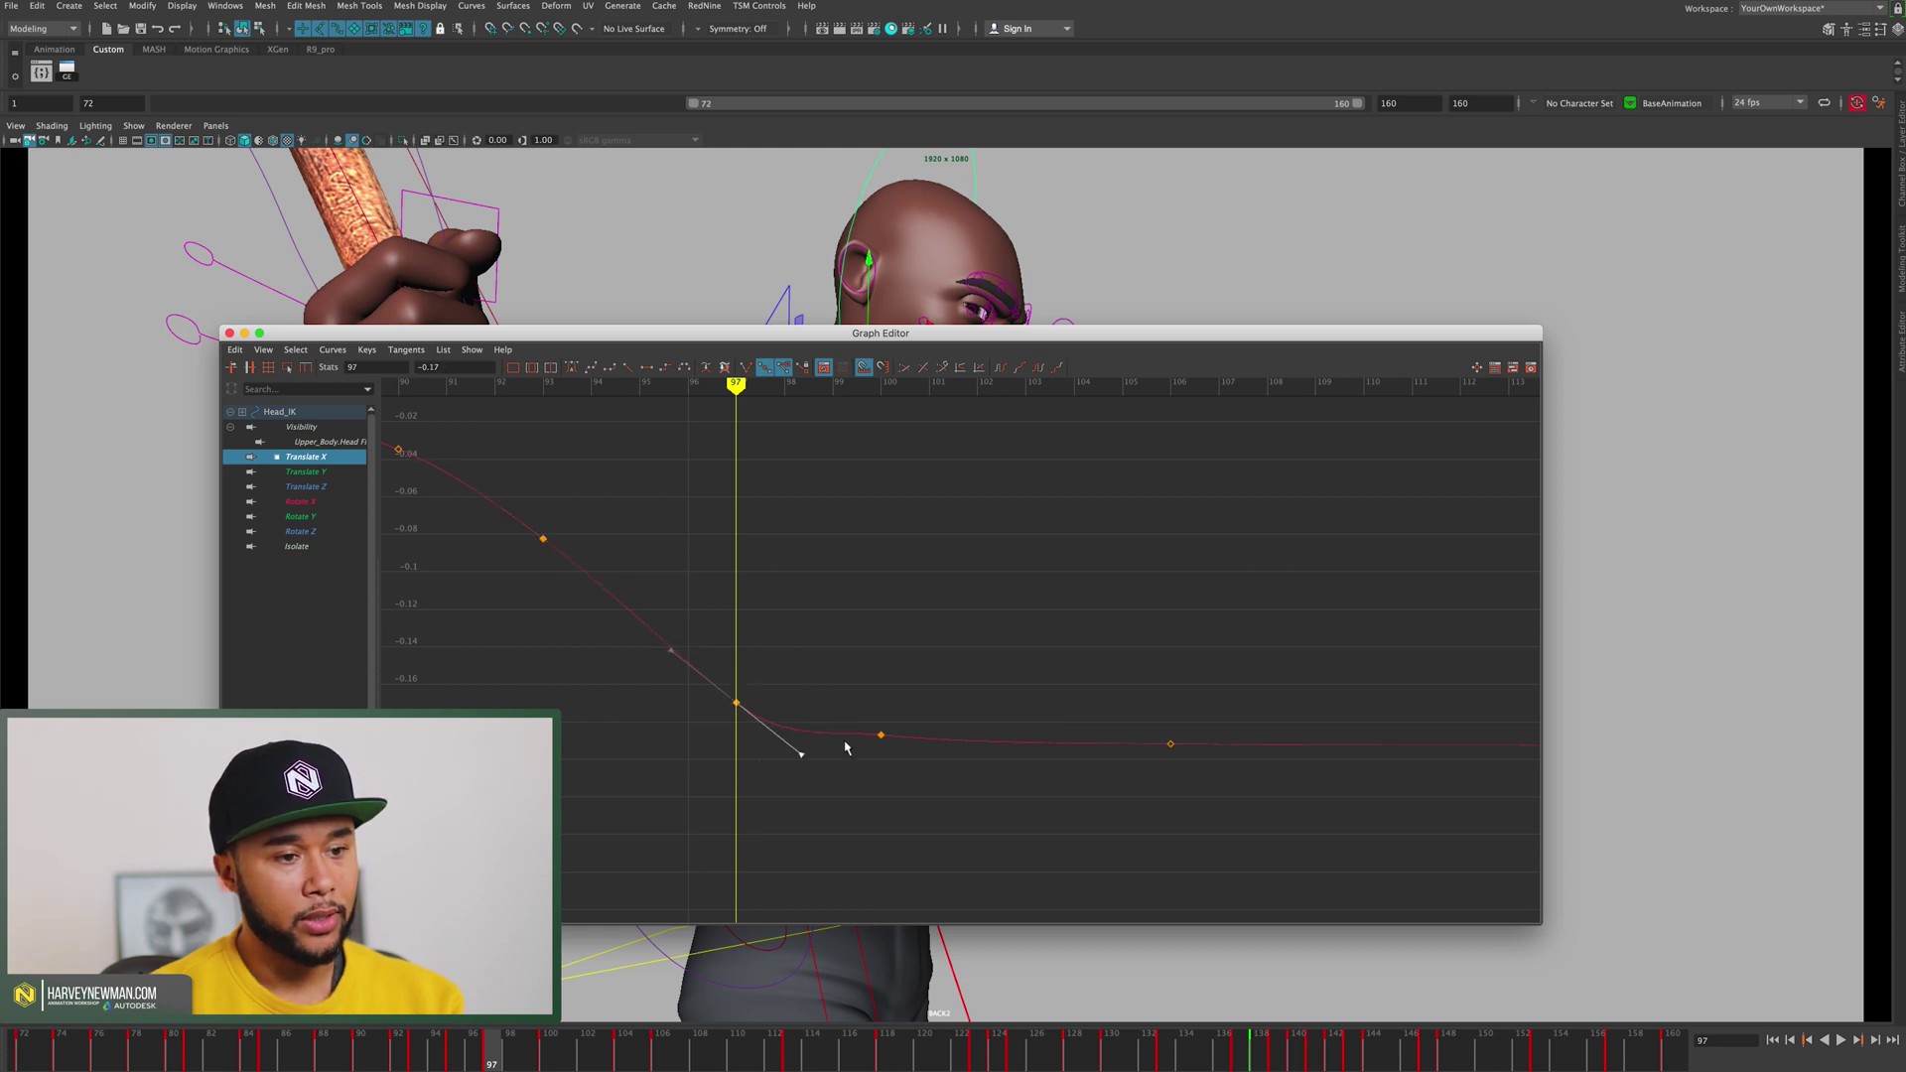